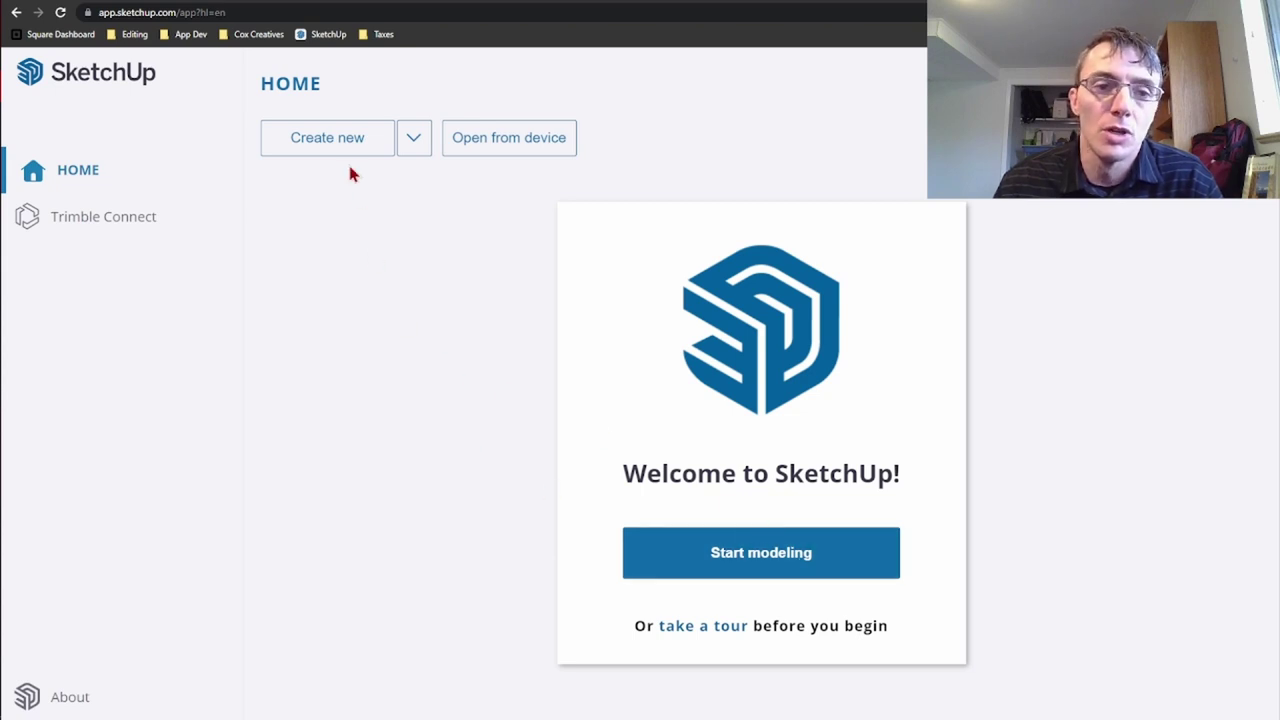
- Show the unit template list beside Create new on the SketchUp home page
click(419, 146)
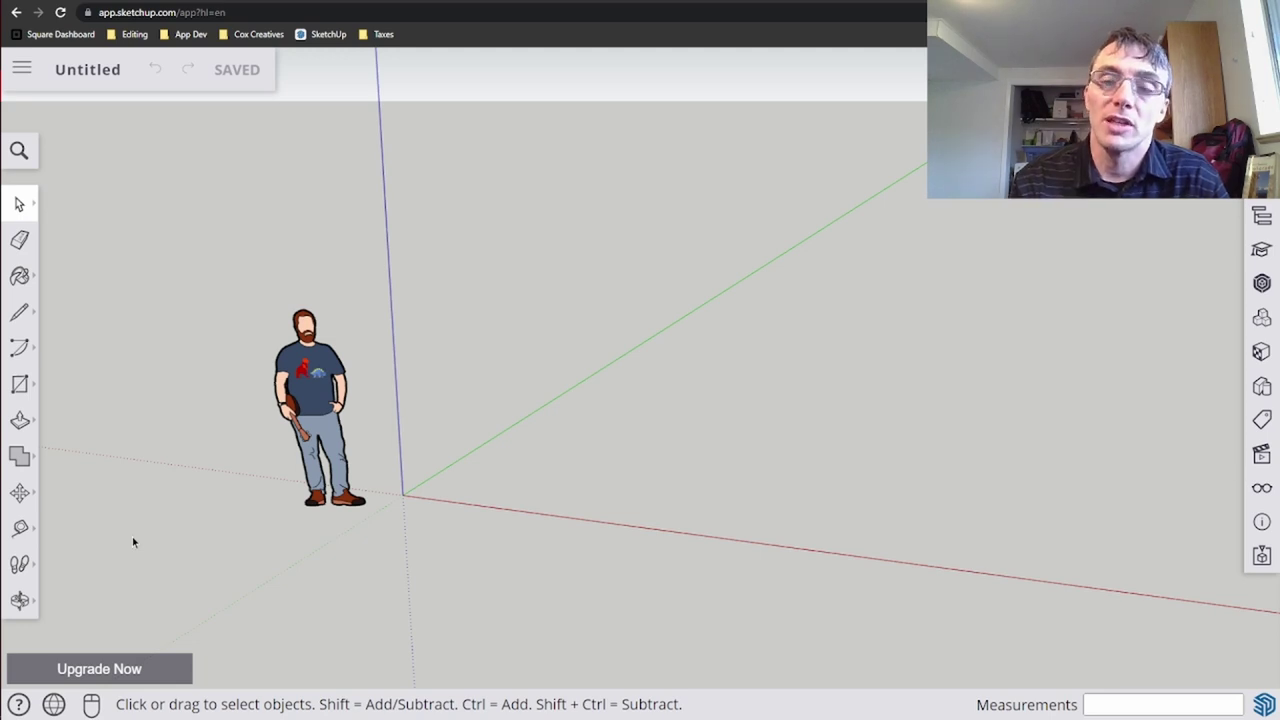
- Orbit the empty scene to look down on the origin, then select the person figure
click(20, 601)
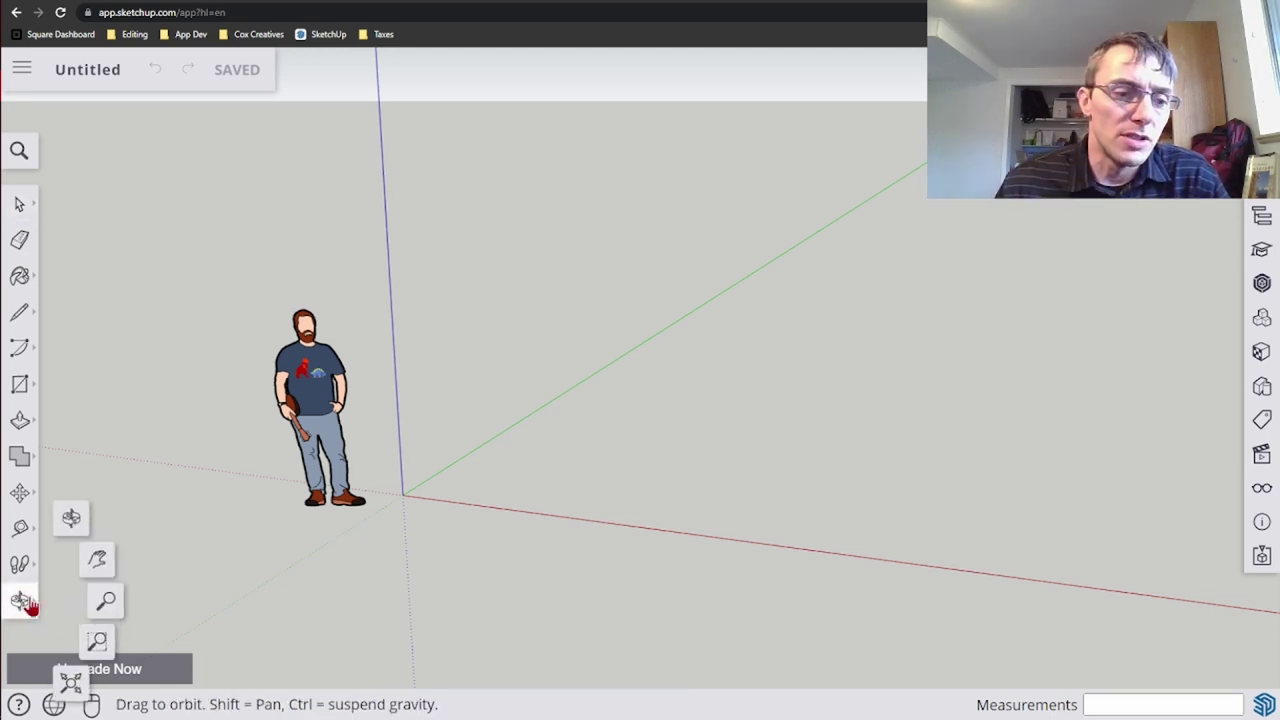
click(71, 517)
drag(251, 491, 71, 517)
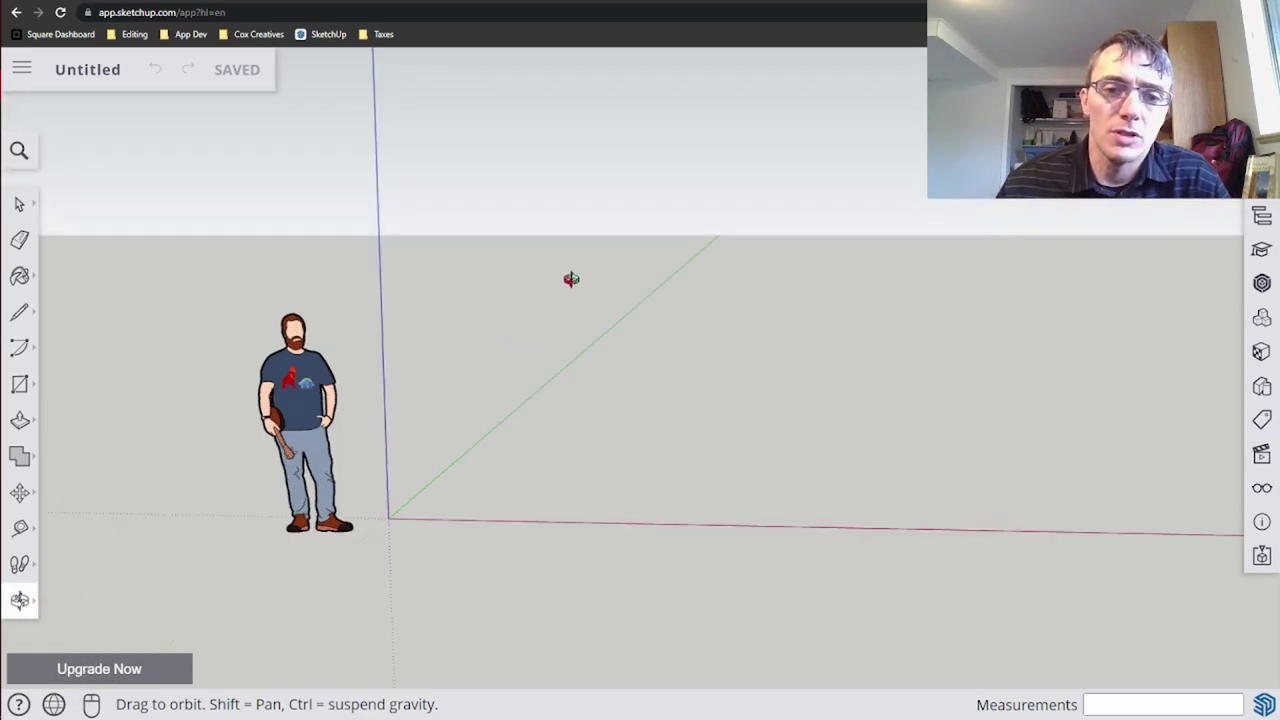
drag(594, 266, 120, 257)
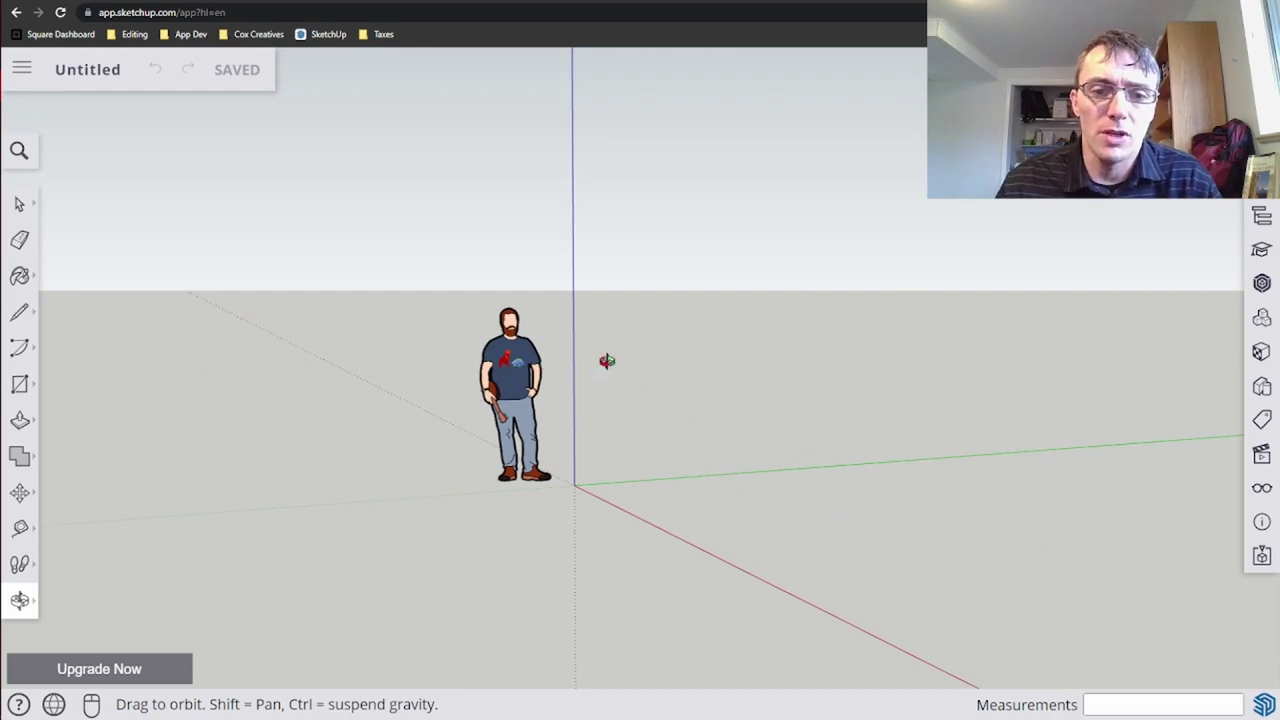
key(space)
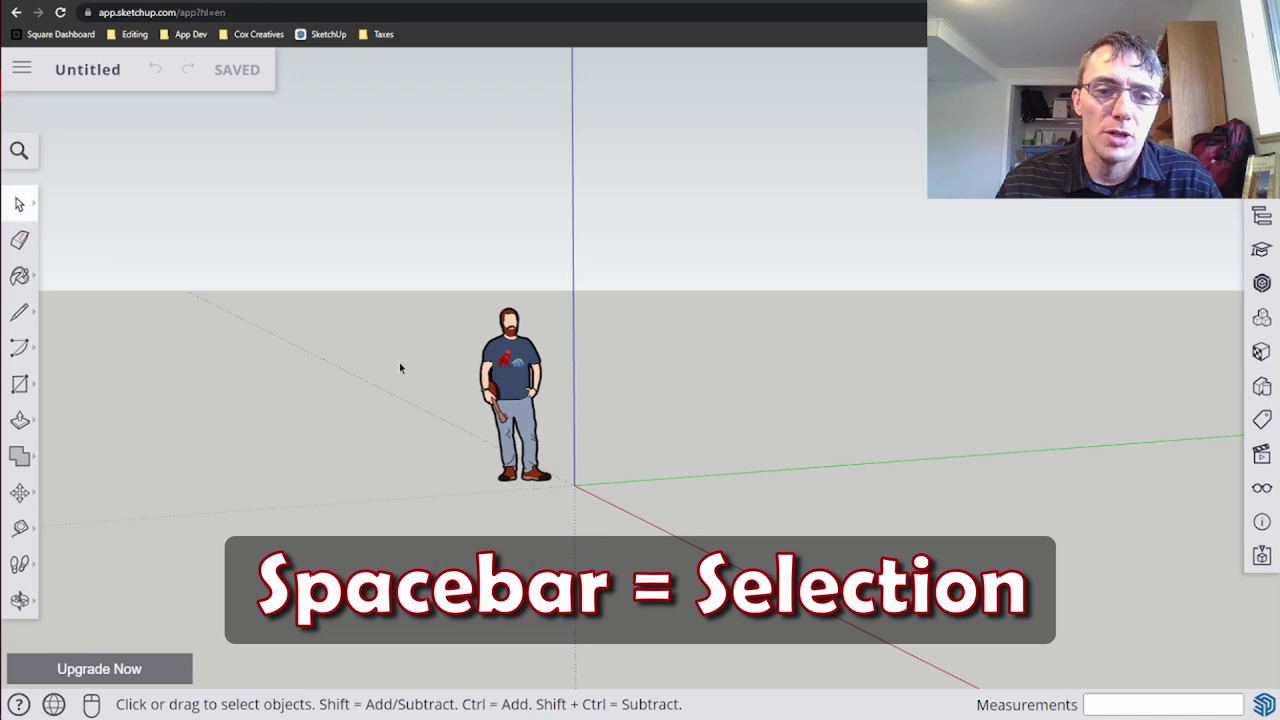
click(510, 390)
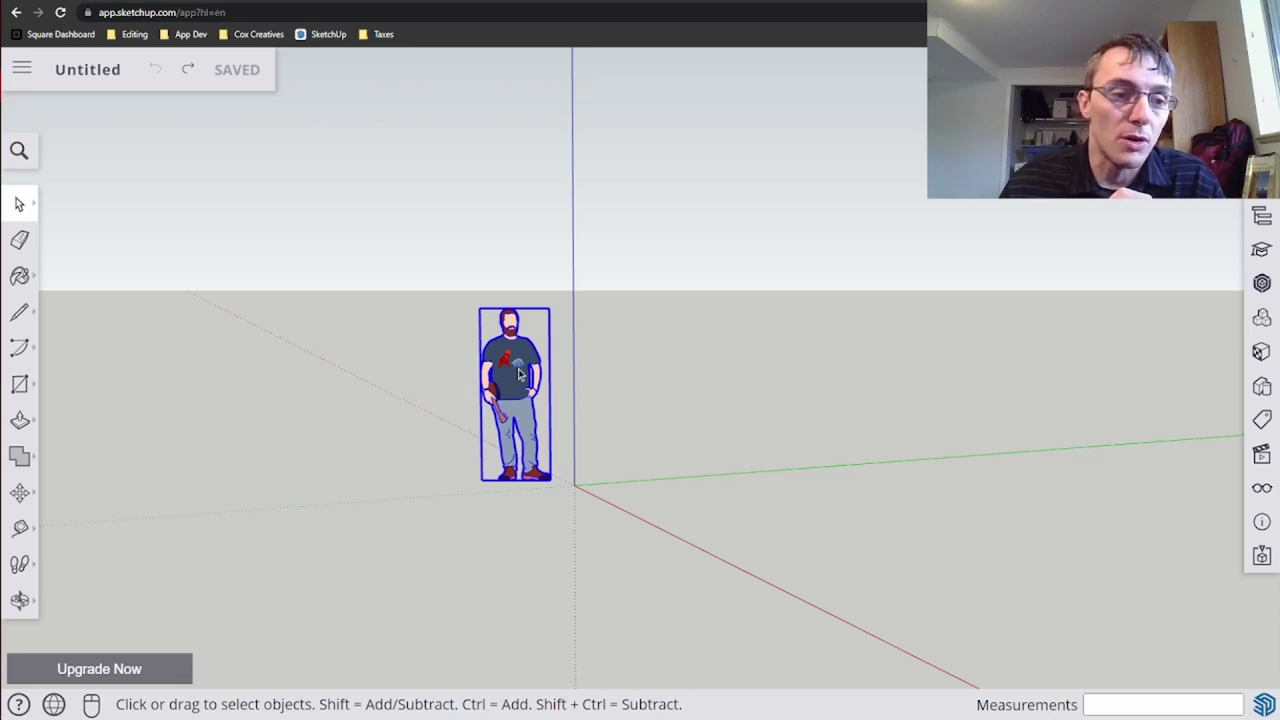
- Move the selected person figure to a new spot beside the origin
click(20, 500)
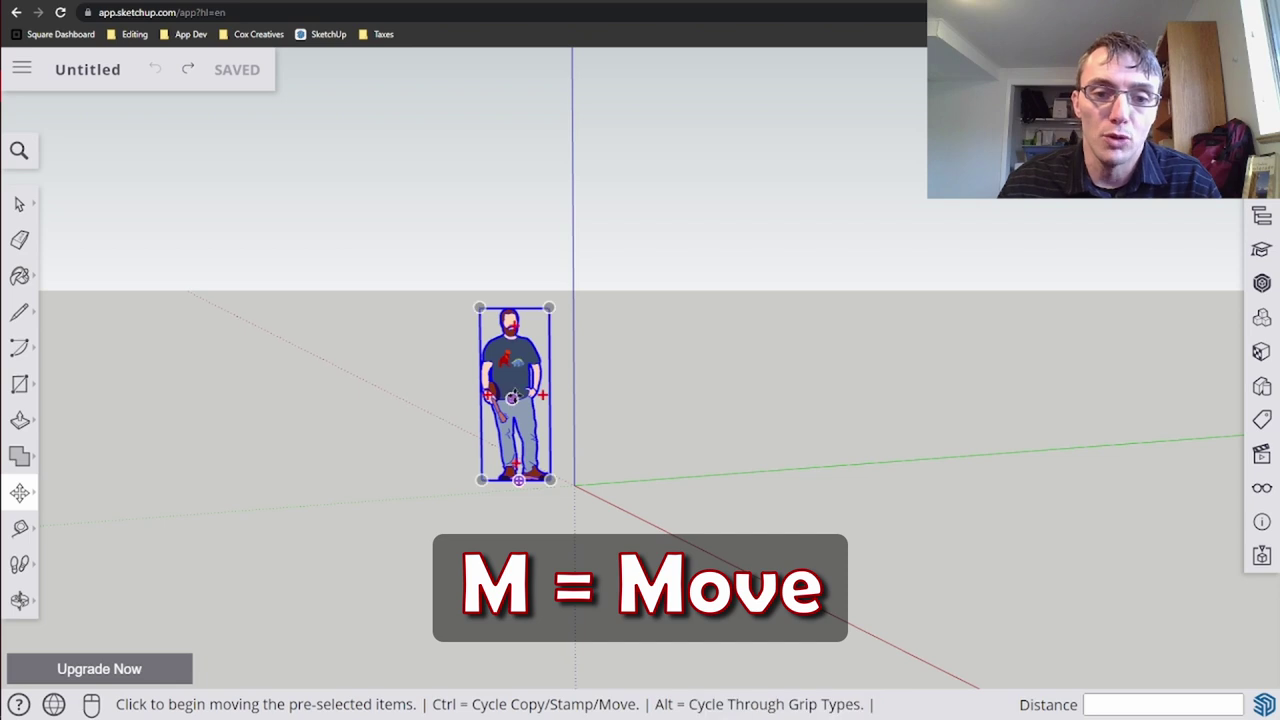
click(517, 381)
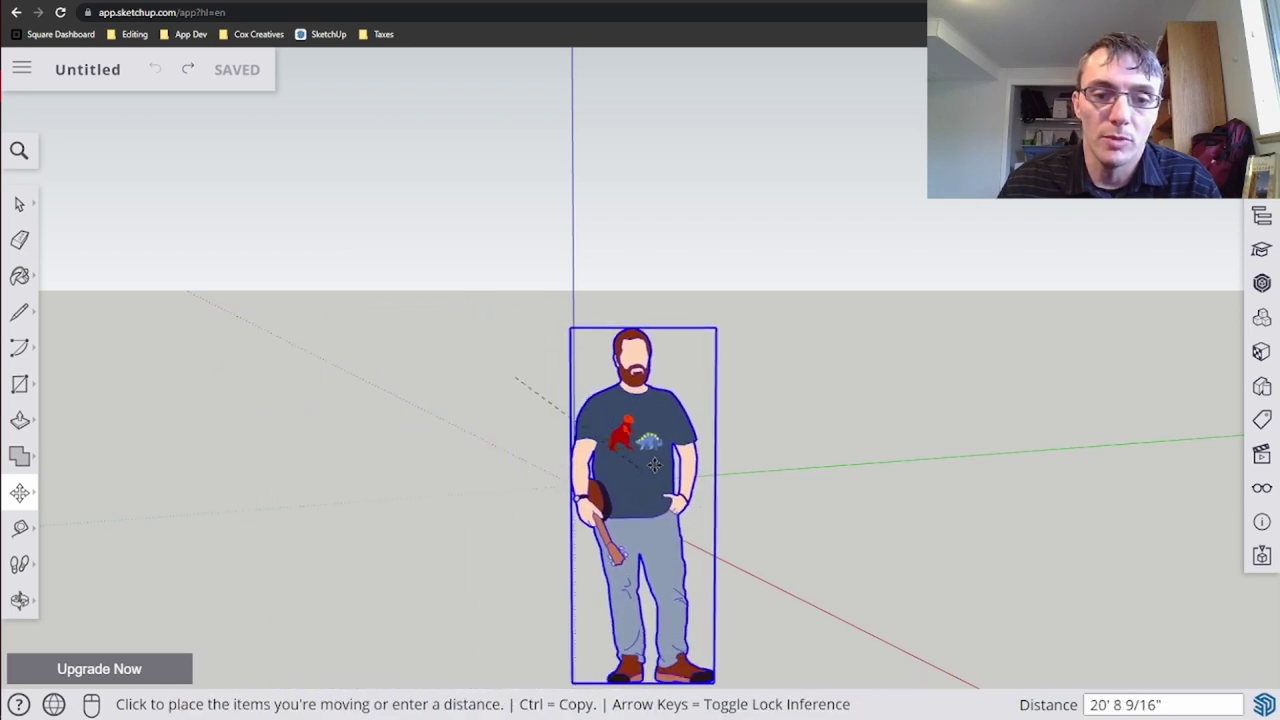
click(298, 405)
key(space)
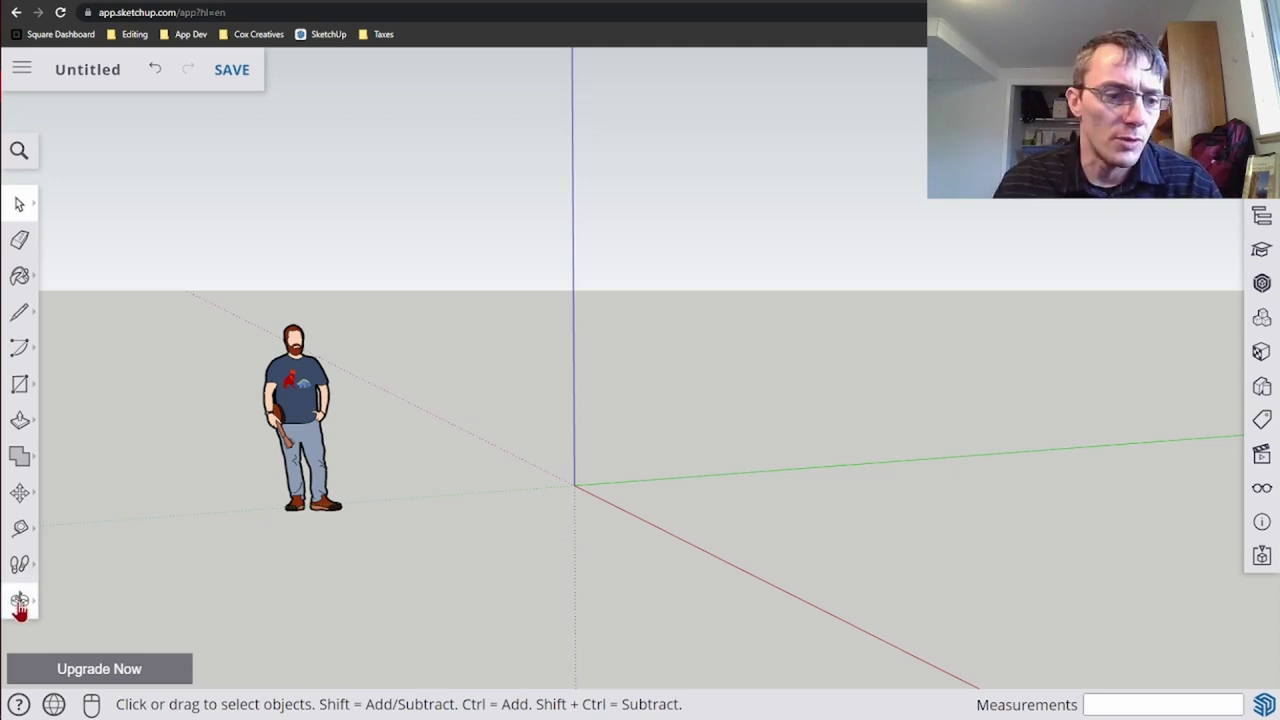
- Orbit and zoom around the scene to inspect the relocated figure
key(o)
mouse_move(664, 417)
mouse_down()
mouse_move(617, 449)
mouse_move(703, 386)
mouse_move(678, 436)
mouse_up()
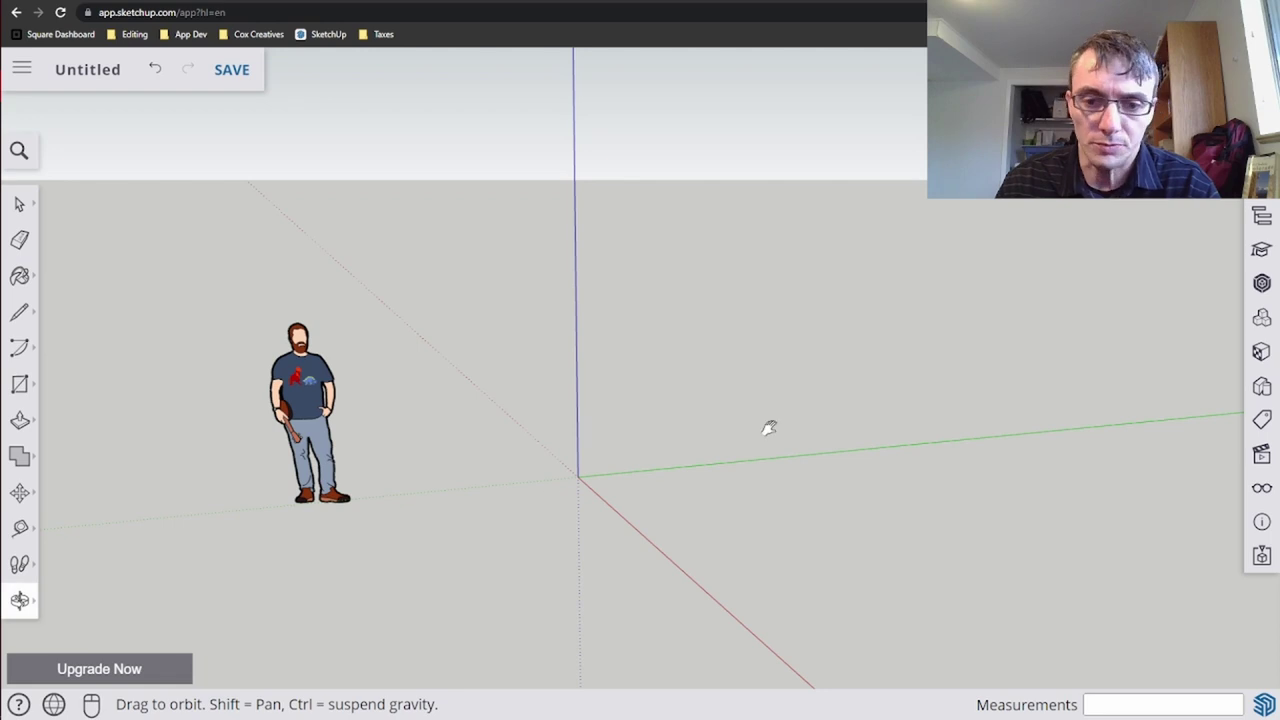
drag(766, 426, 616, 380)
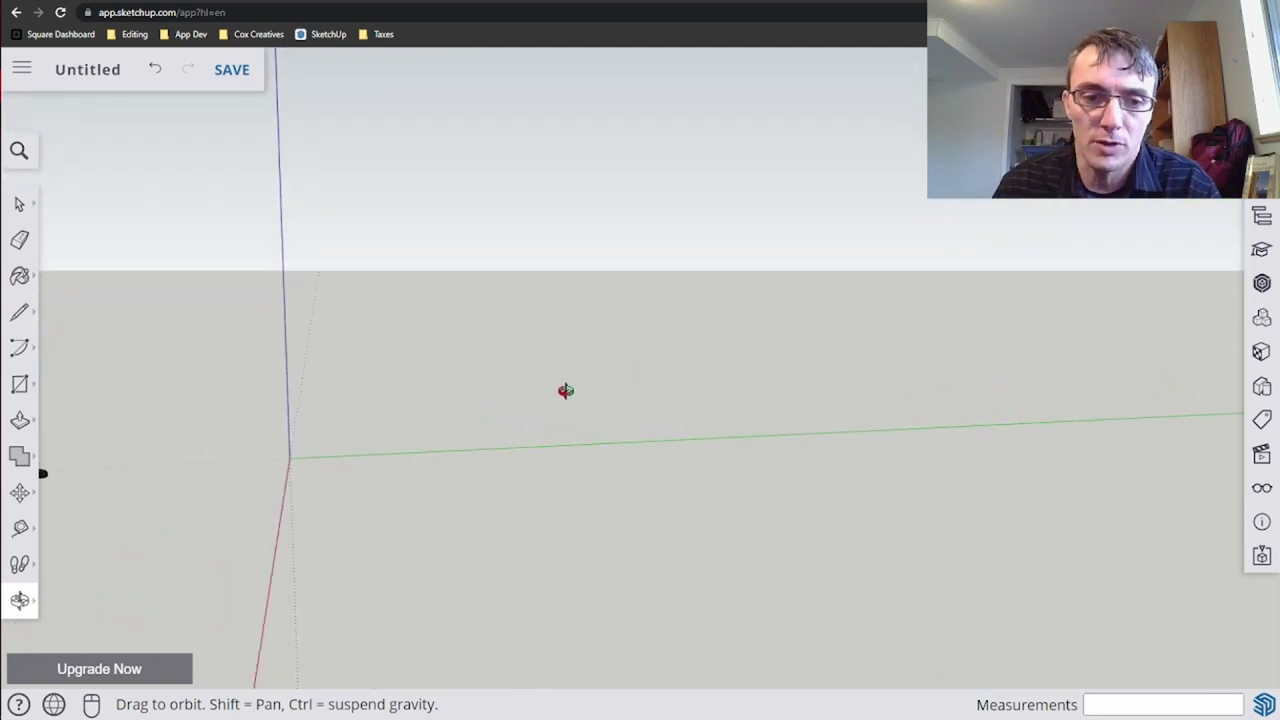
scroll(558, 392, down, 5)
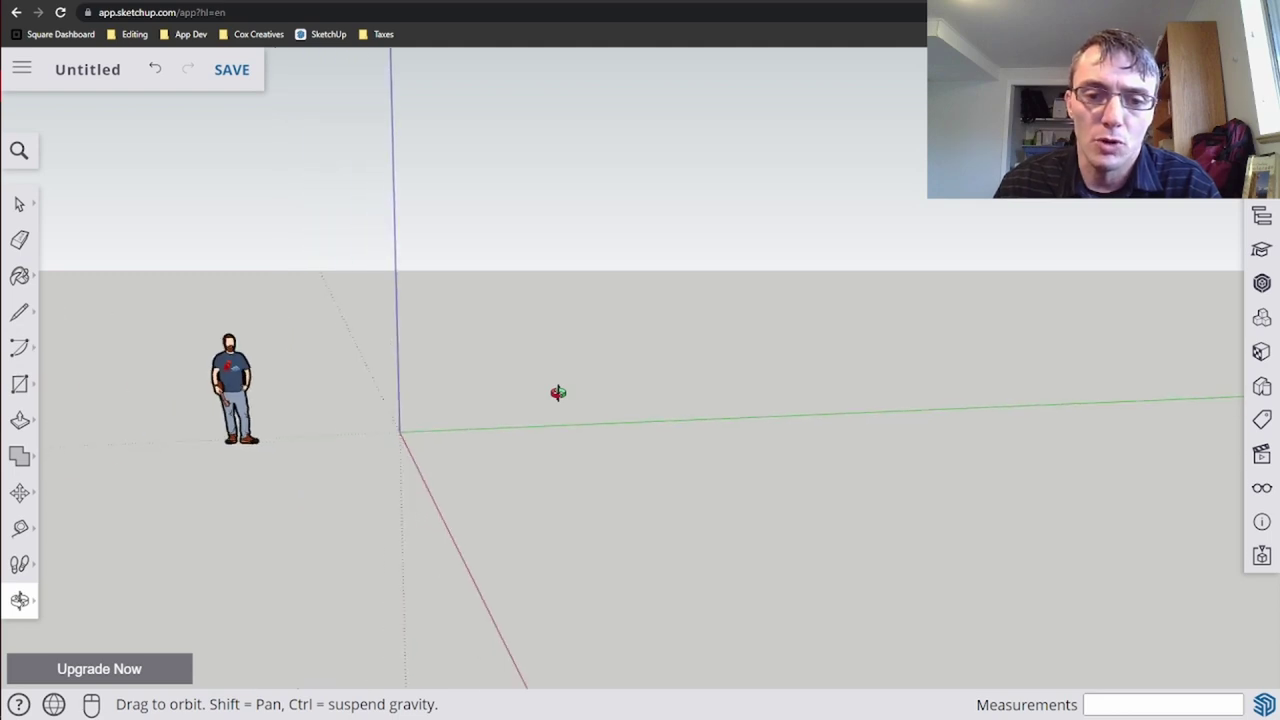
scroll(557, 439, up, 3)
scroll(551, 451, down, 2)
scroll(526, 494, up, 3)
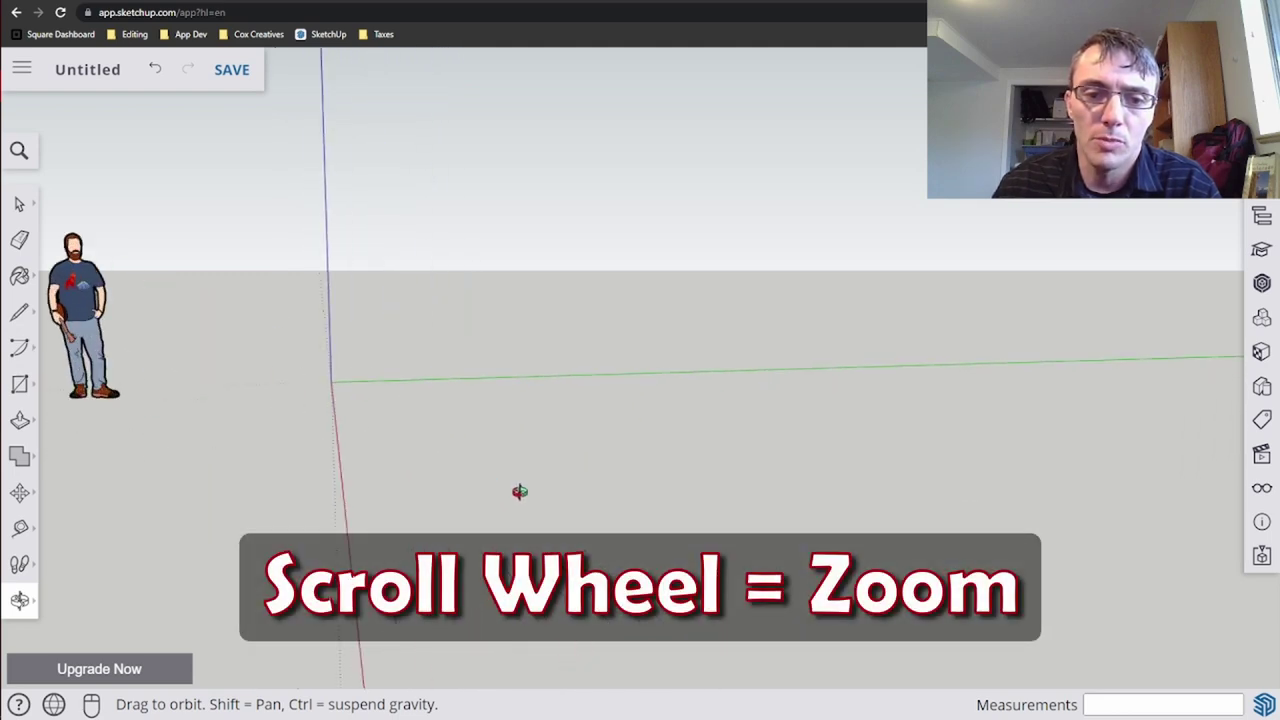
scroll(517, 491, down, 2)
scroll(517, 491, up, 3)
scroll(511, 491, down, 3)
scroll(511, 491, down, 2)
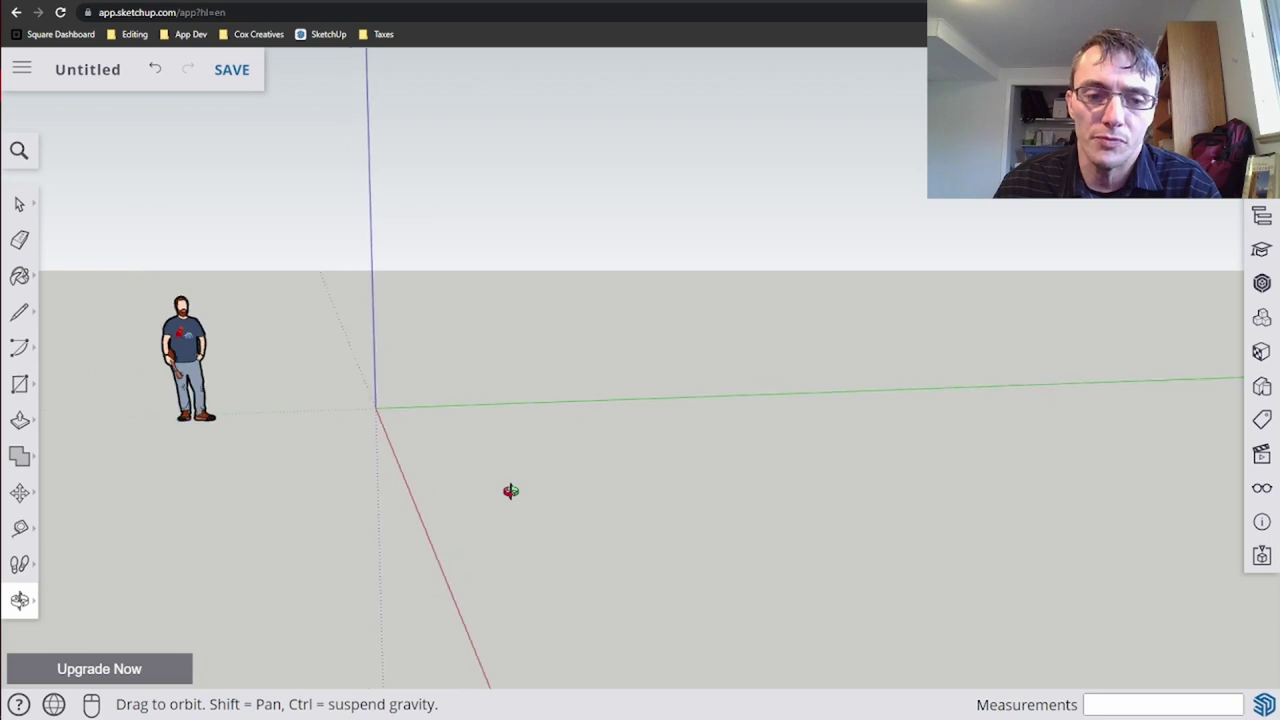
click(20, 392)
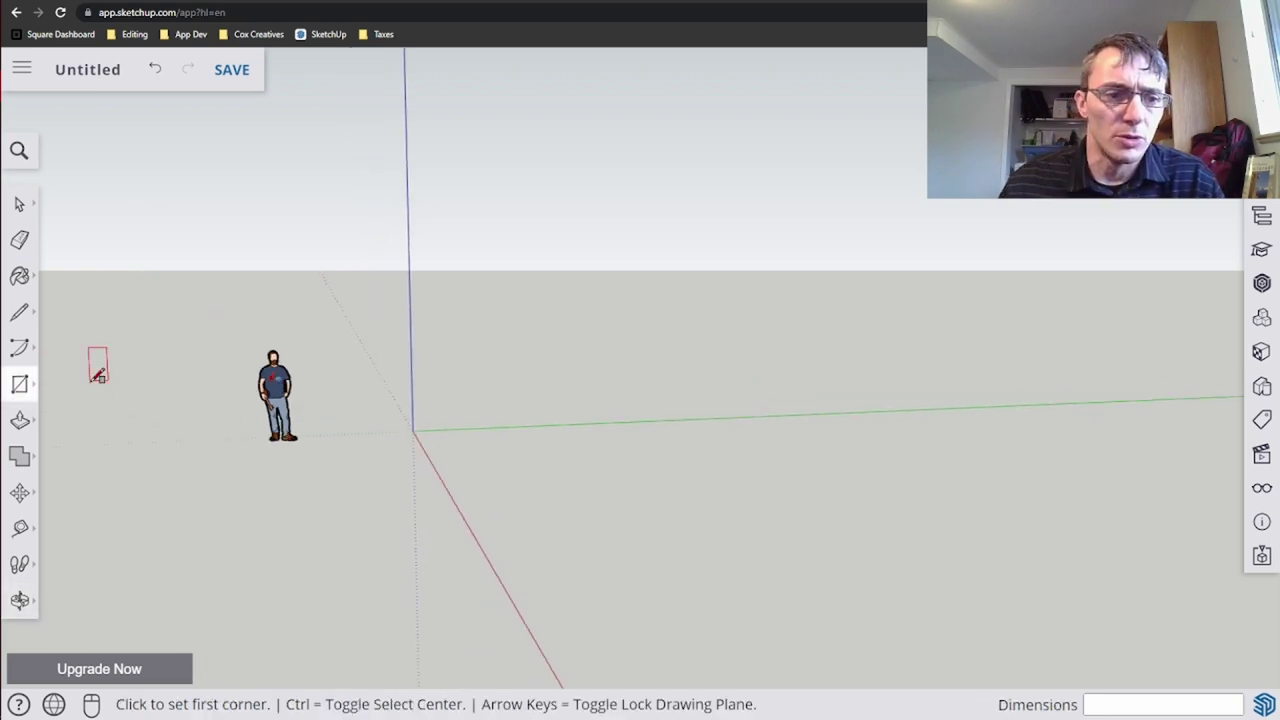
click(413, 430)
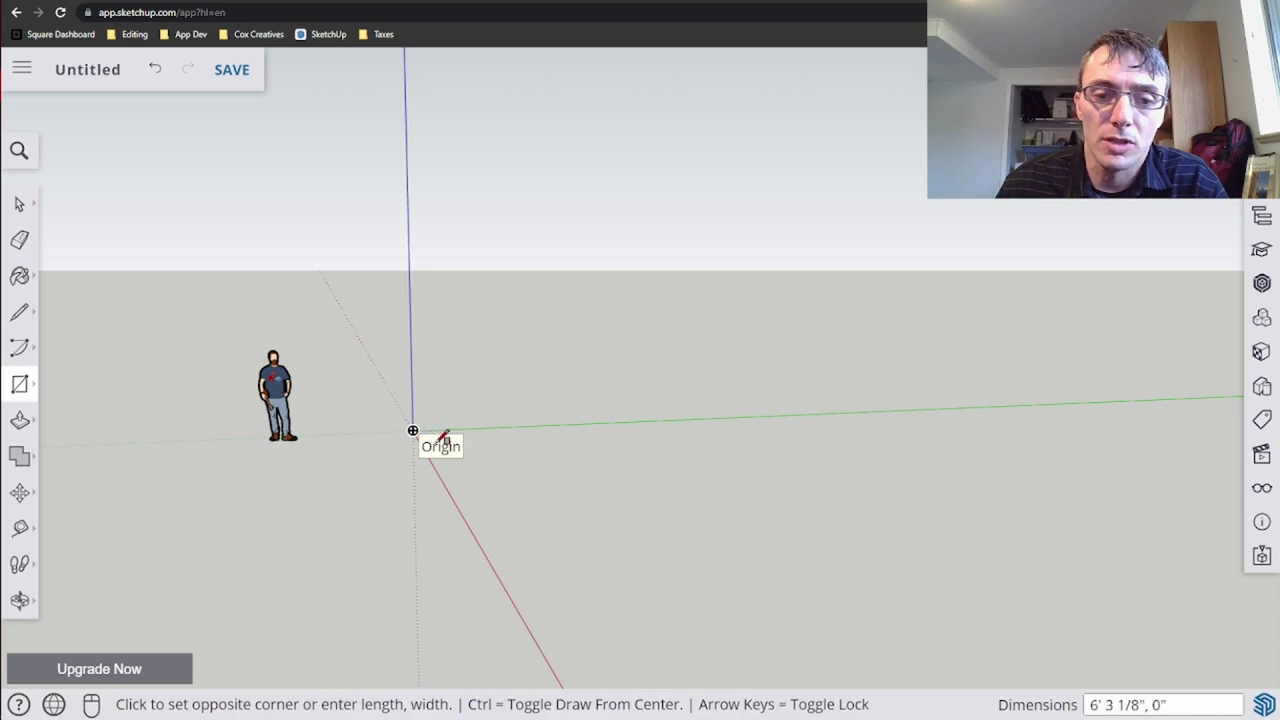
click(578, 479)
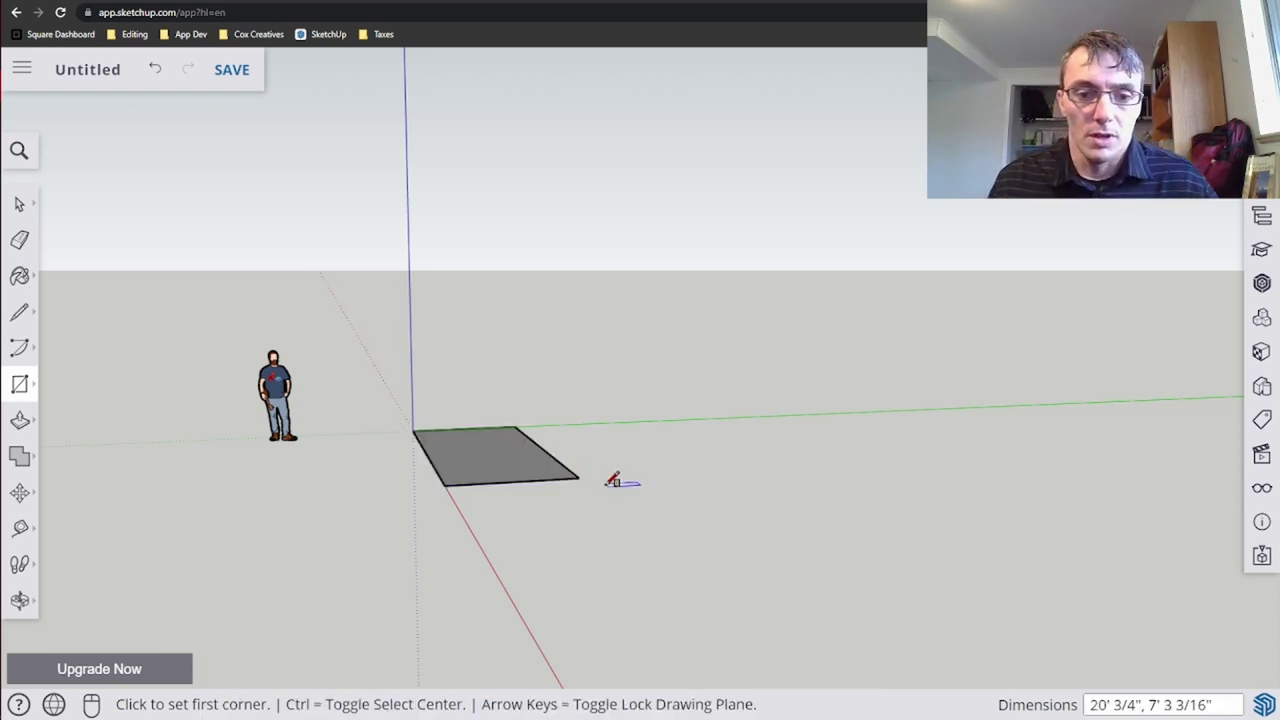
key(ctrl)
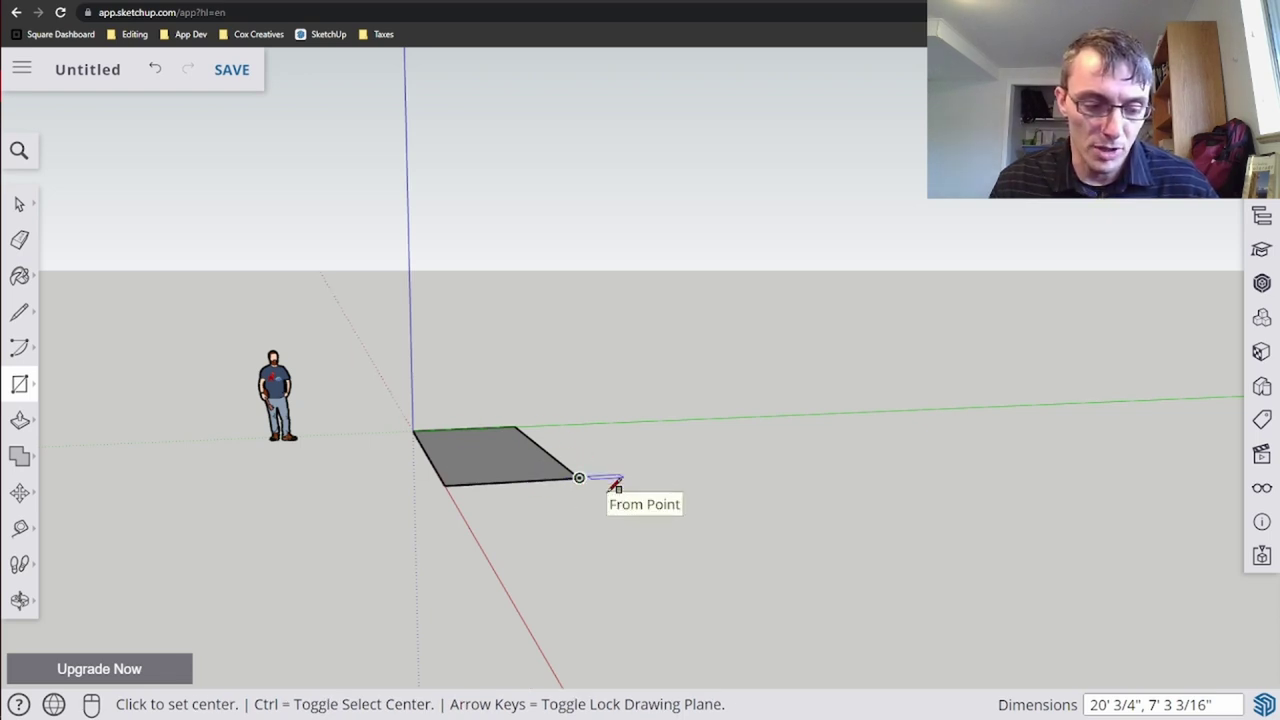
key(ctrl+z)
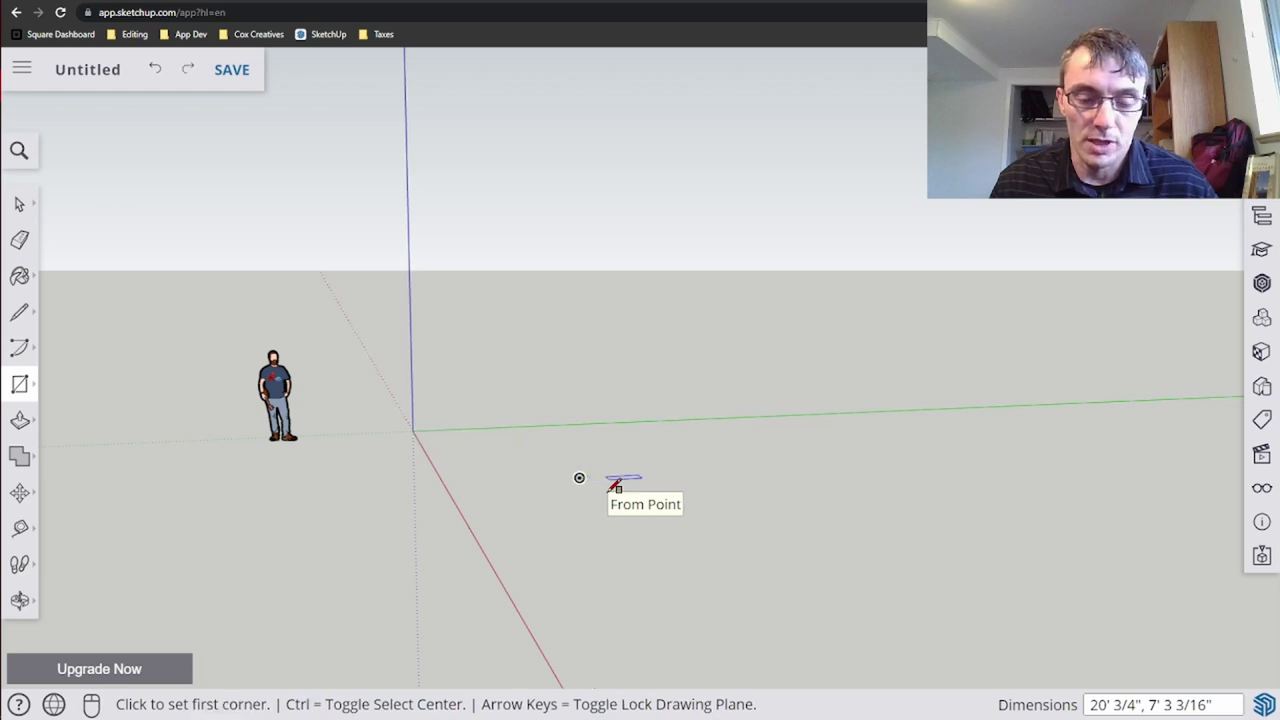
click(415, 430)
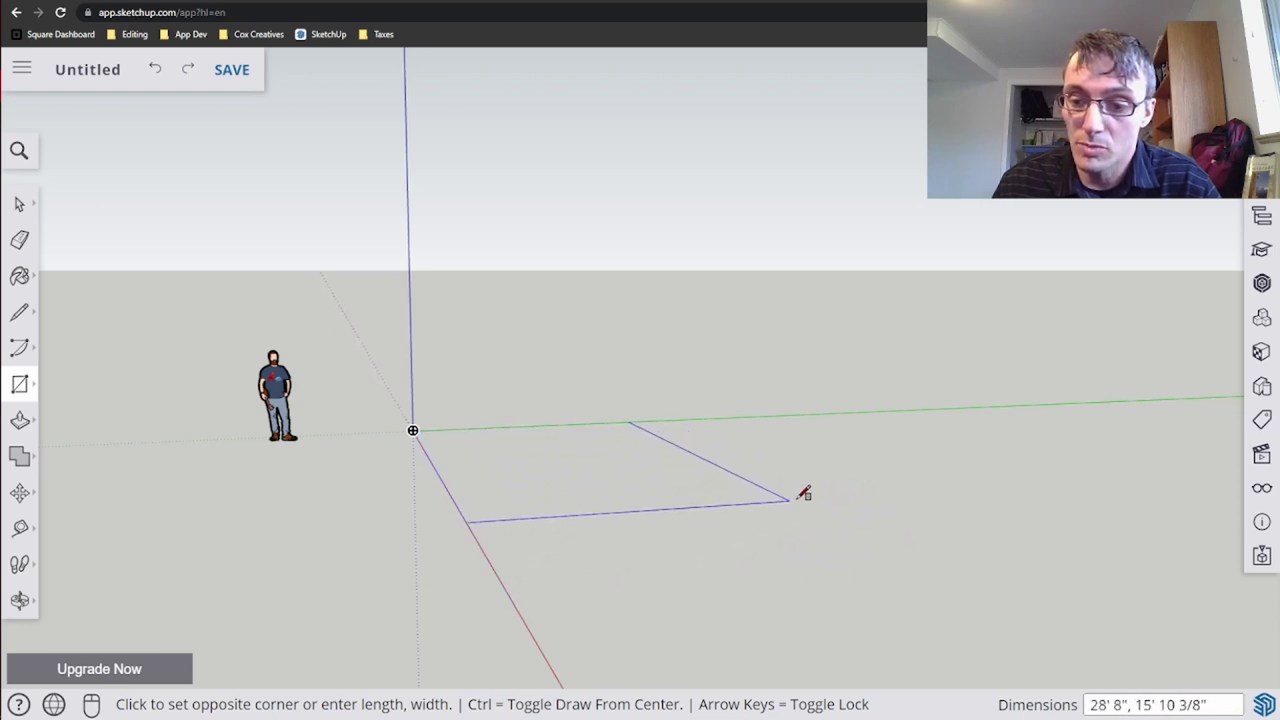
click(872, 520)
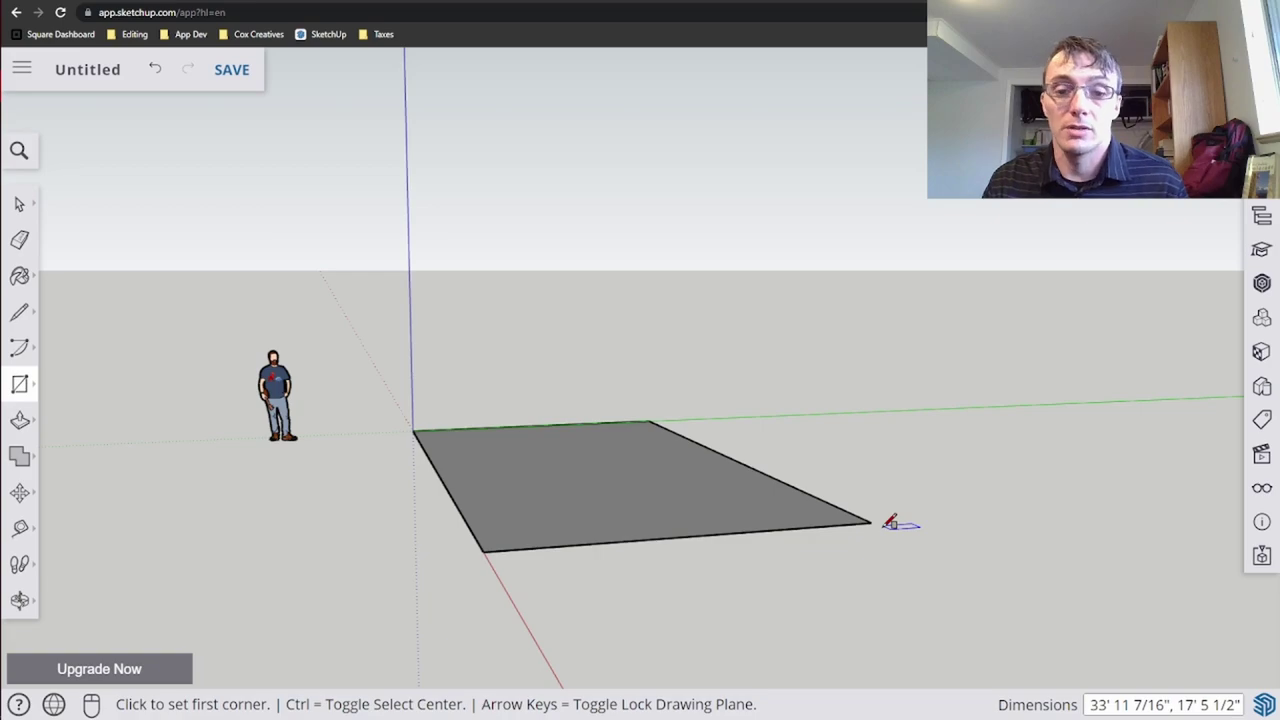
key(alt+Tab)
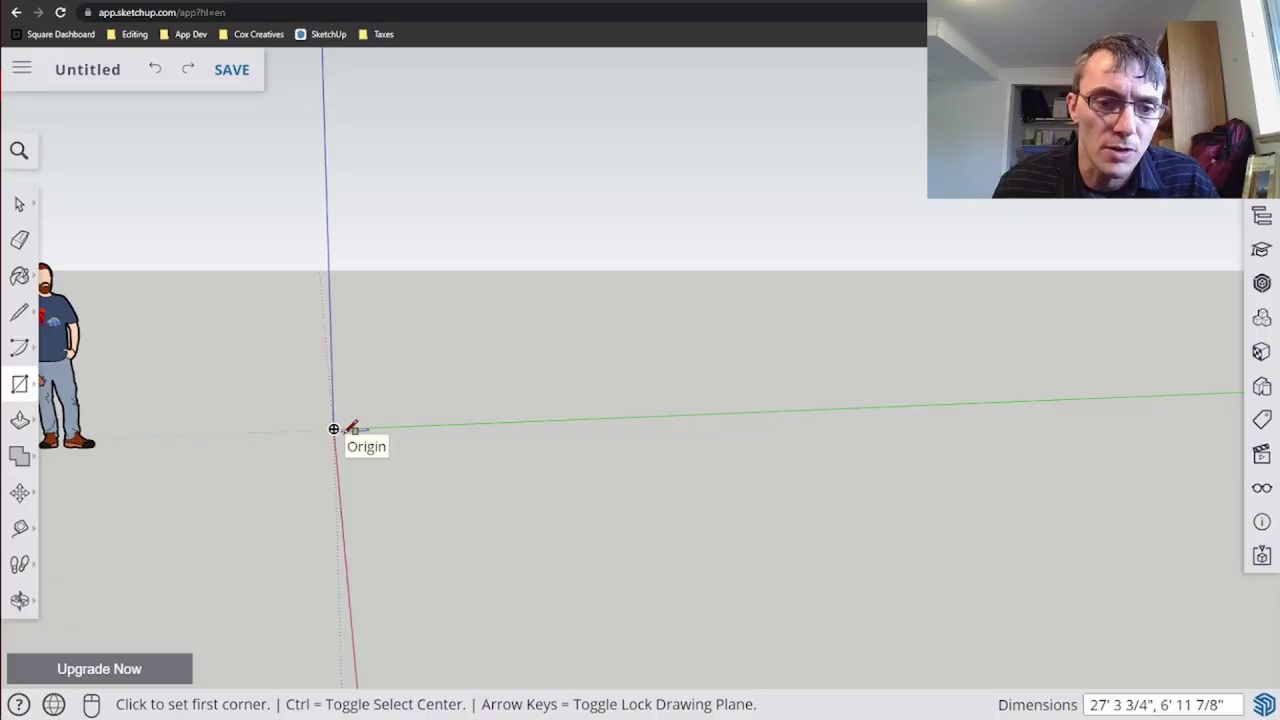
- Draw a 25 by 19 foot floor rectangle starting at the axes origin
click(335, 429)
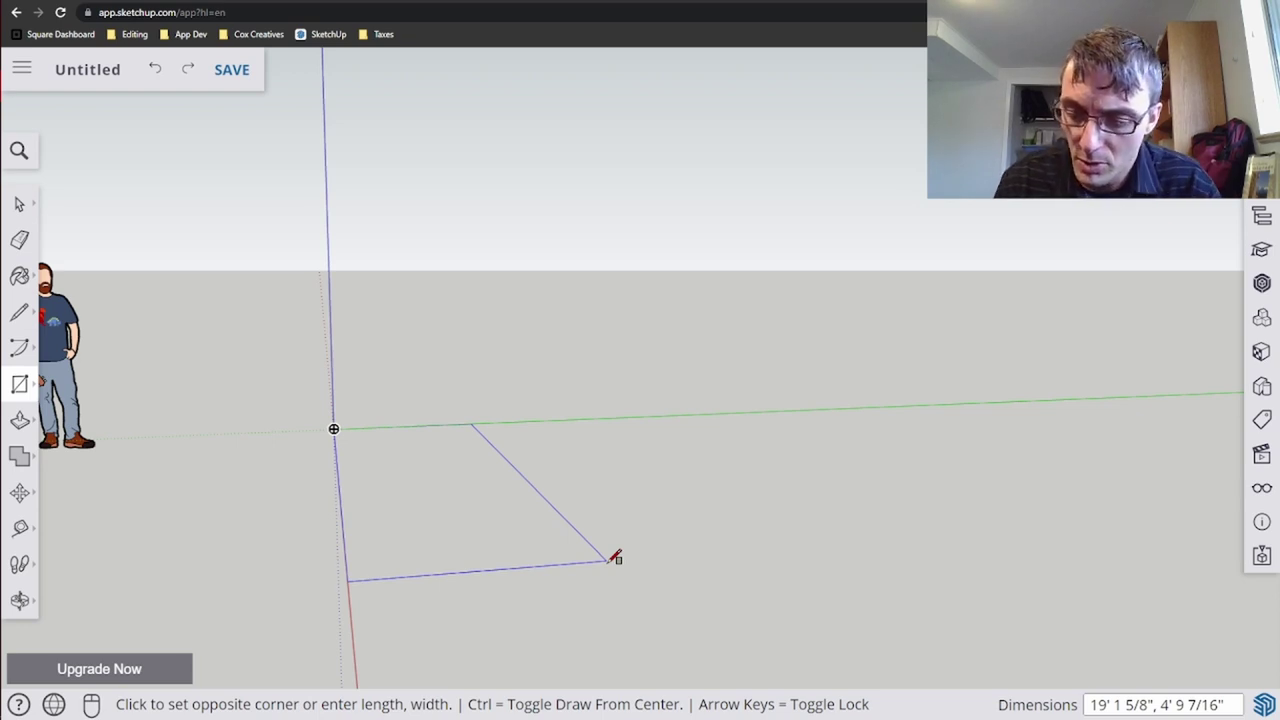
text(25',19)
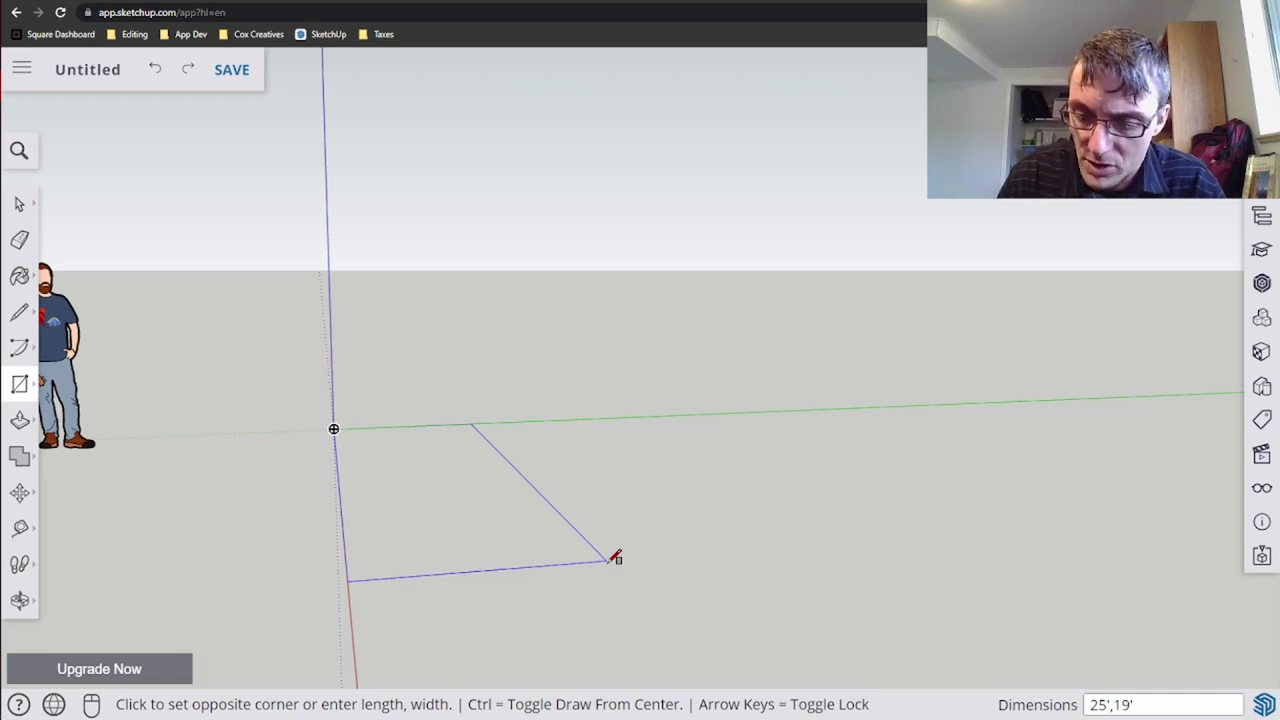
key(Return)
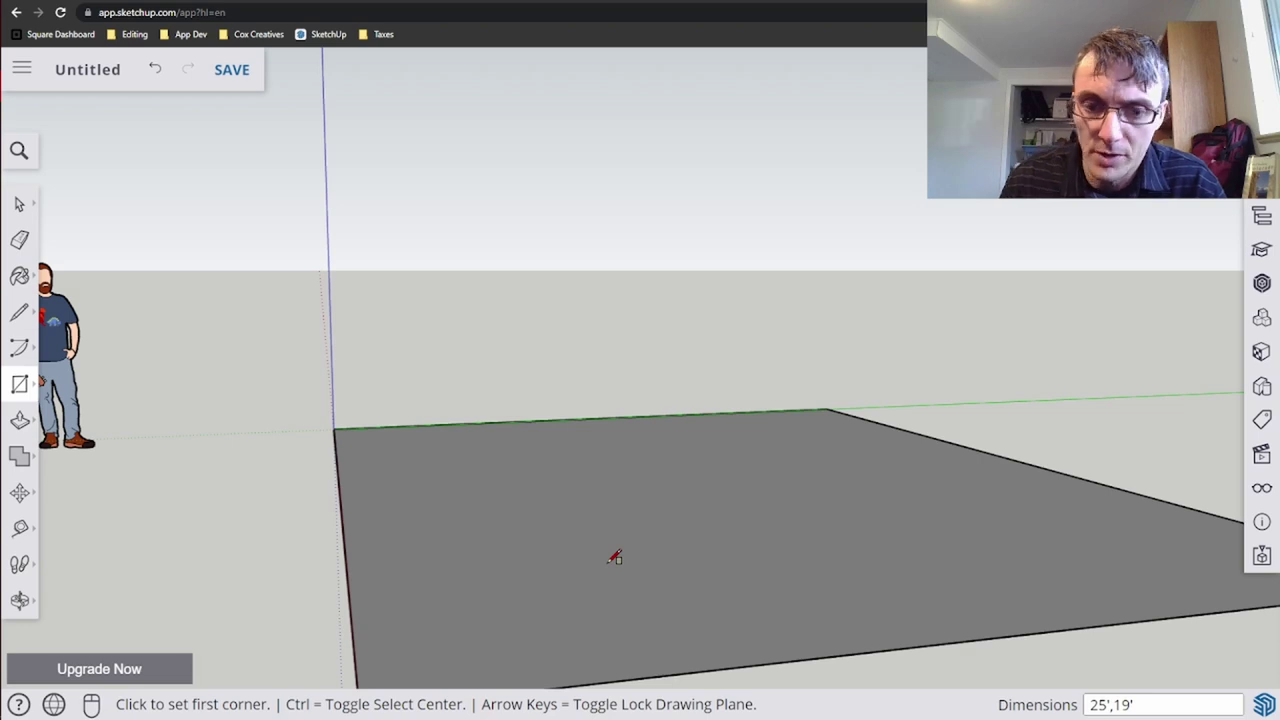
scroll(614, 557, down, 5)
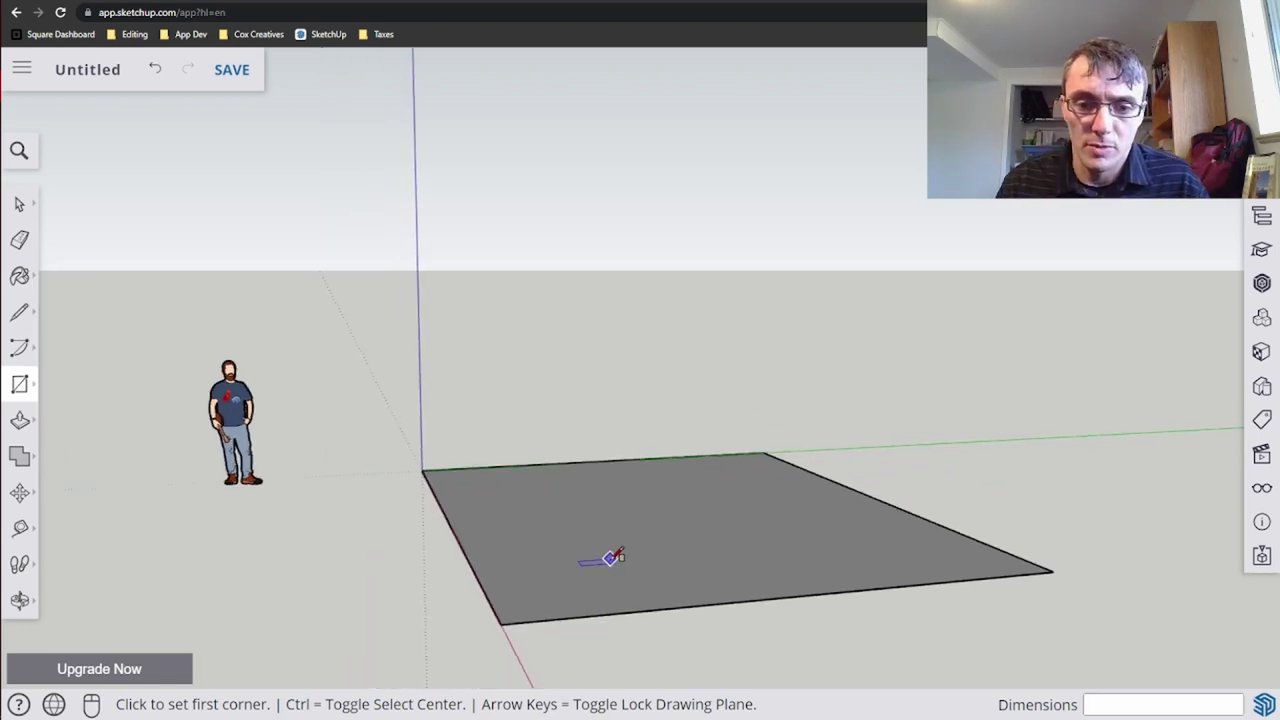
middle_drag(611, 563, 671, 302)
drag(671, 302, 757, 591)
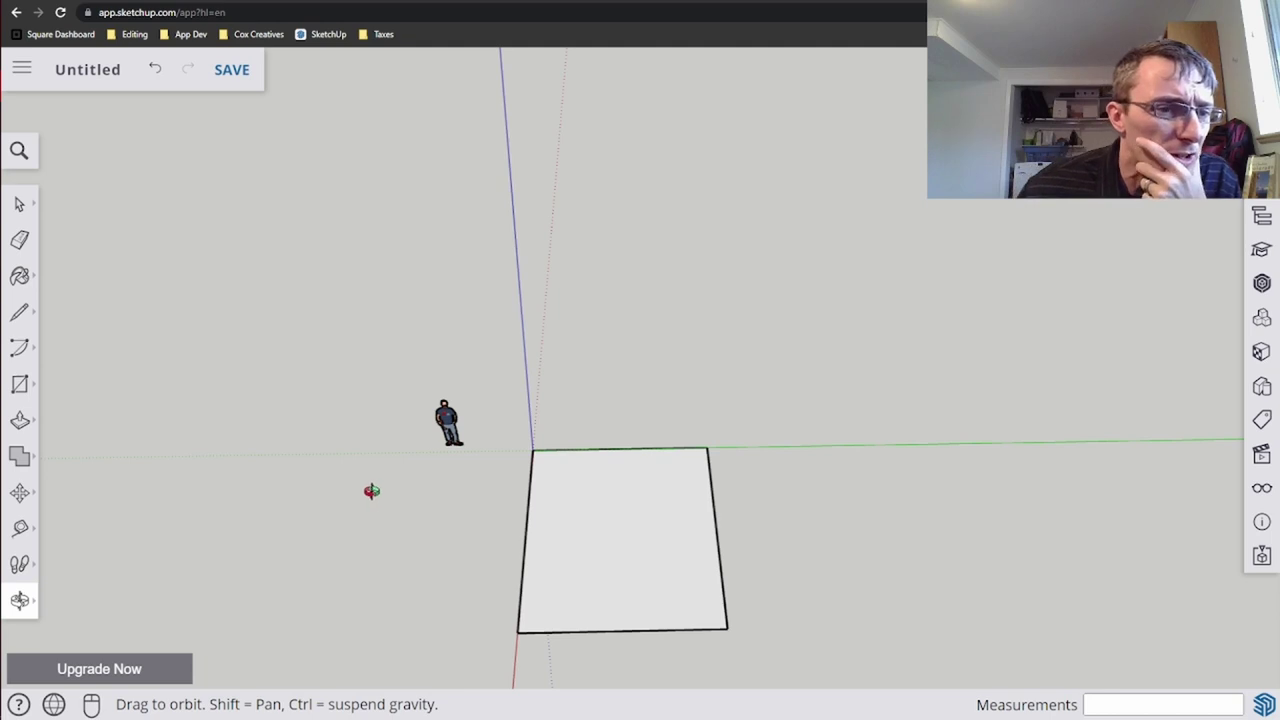
- Push/Pull the floor rectangle up 10 feet into a solid box
click(22, 500)
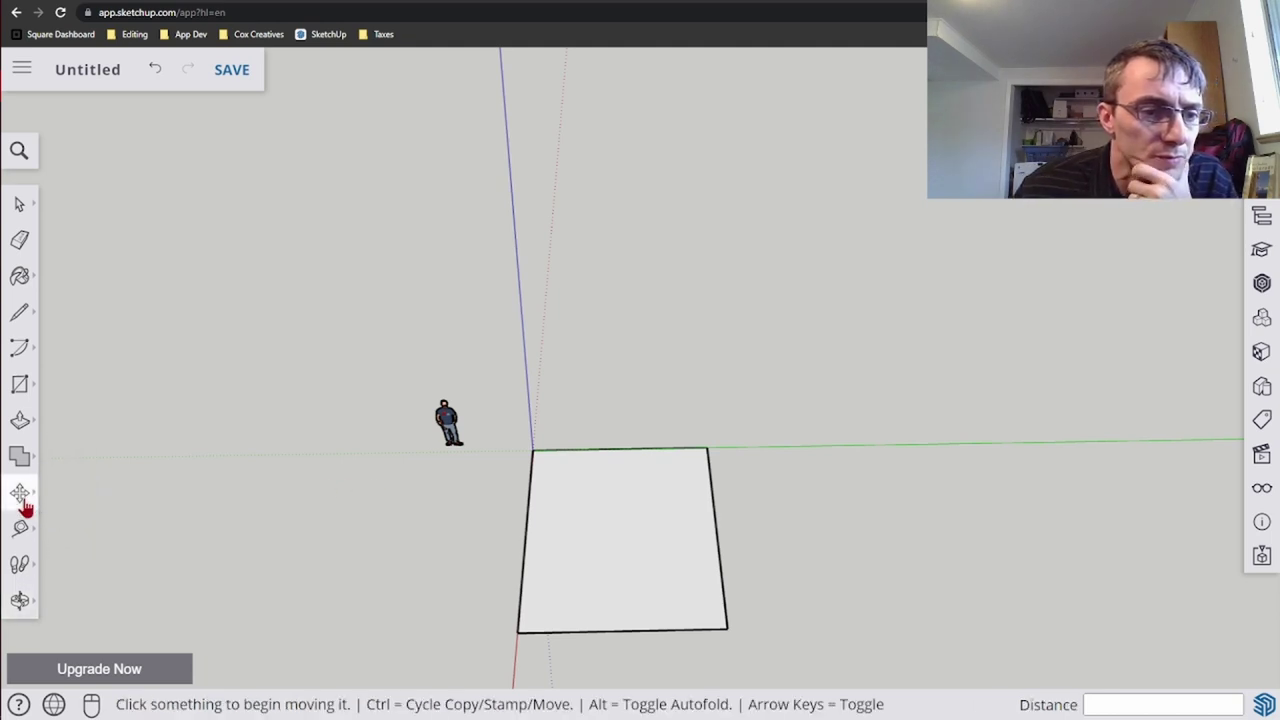
click(22, 424)
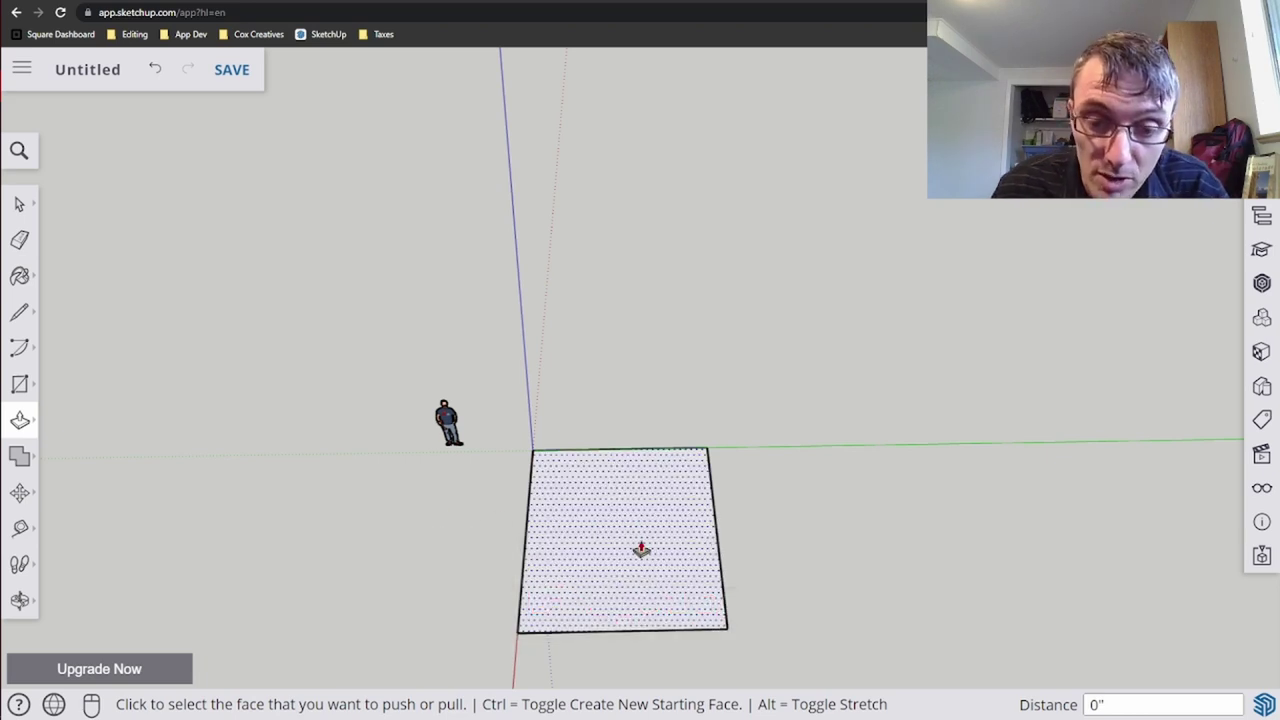
click(641, 549)
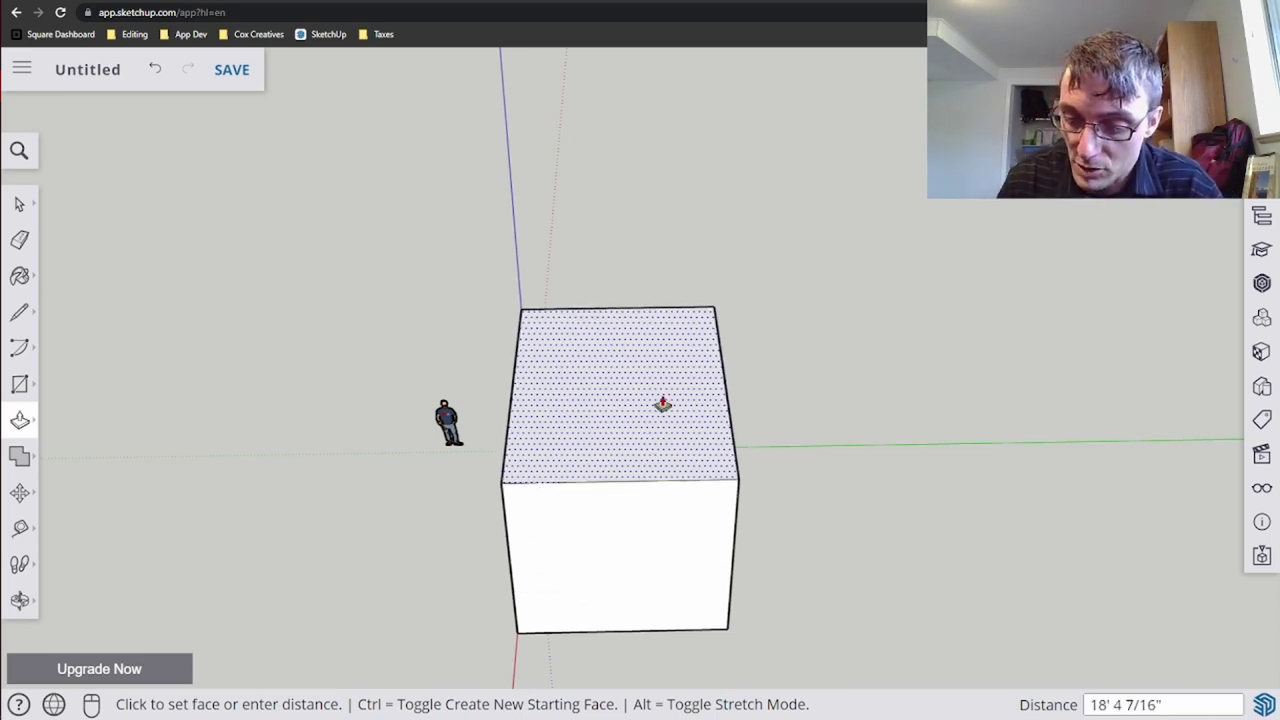
text(10)
key(Return)
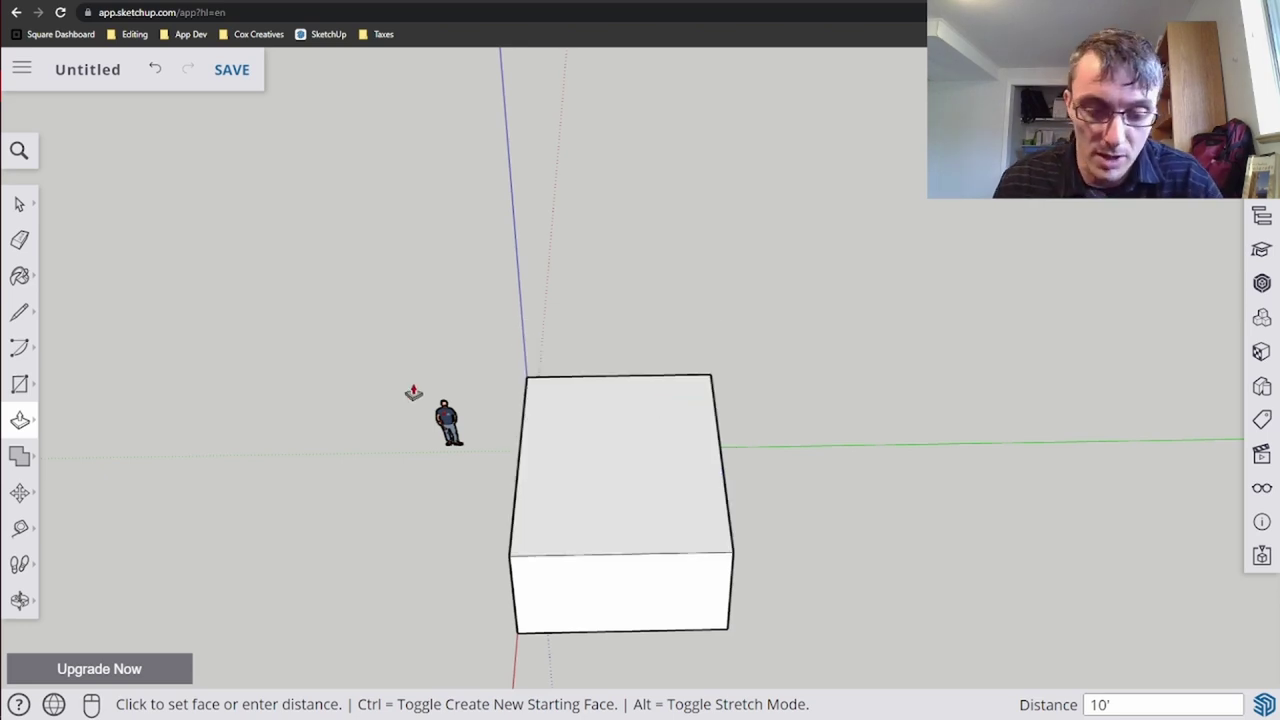
key(o)
drag(596, 454, 866, 486)
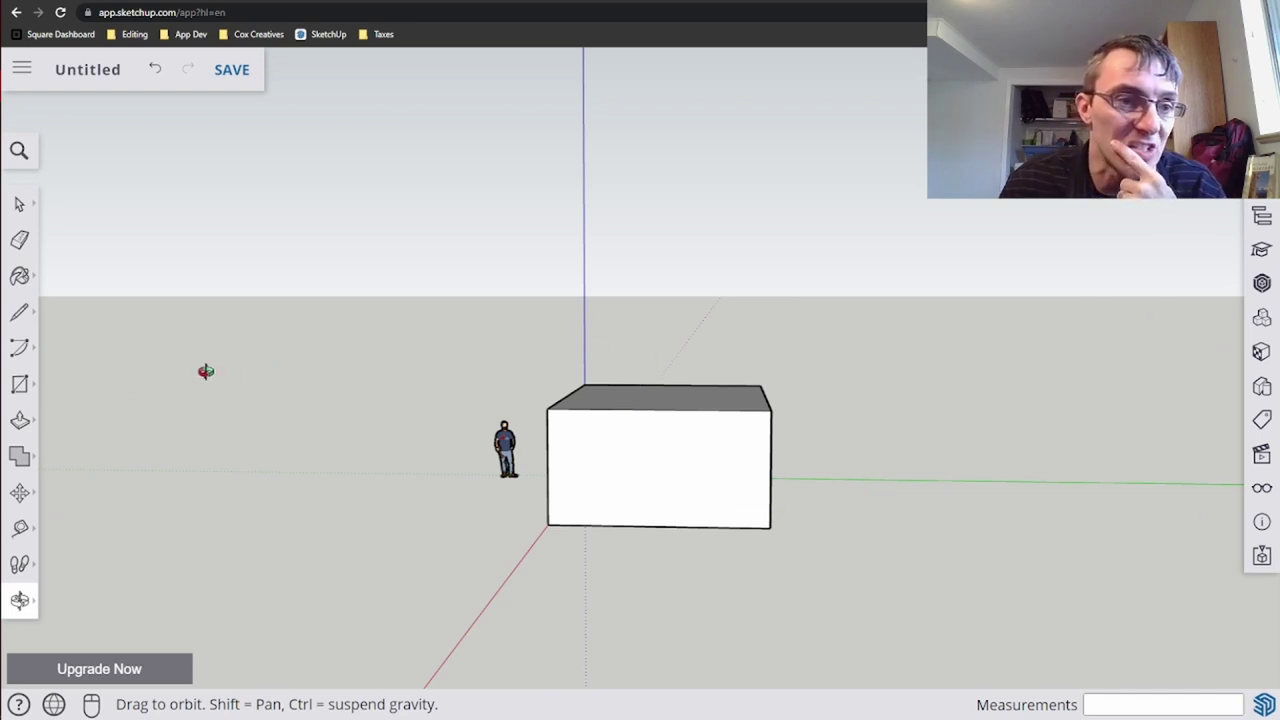
- Delete the box's front face, top face and leftover front top edge
click(19, 206)
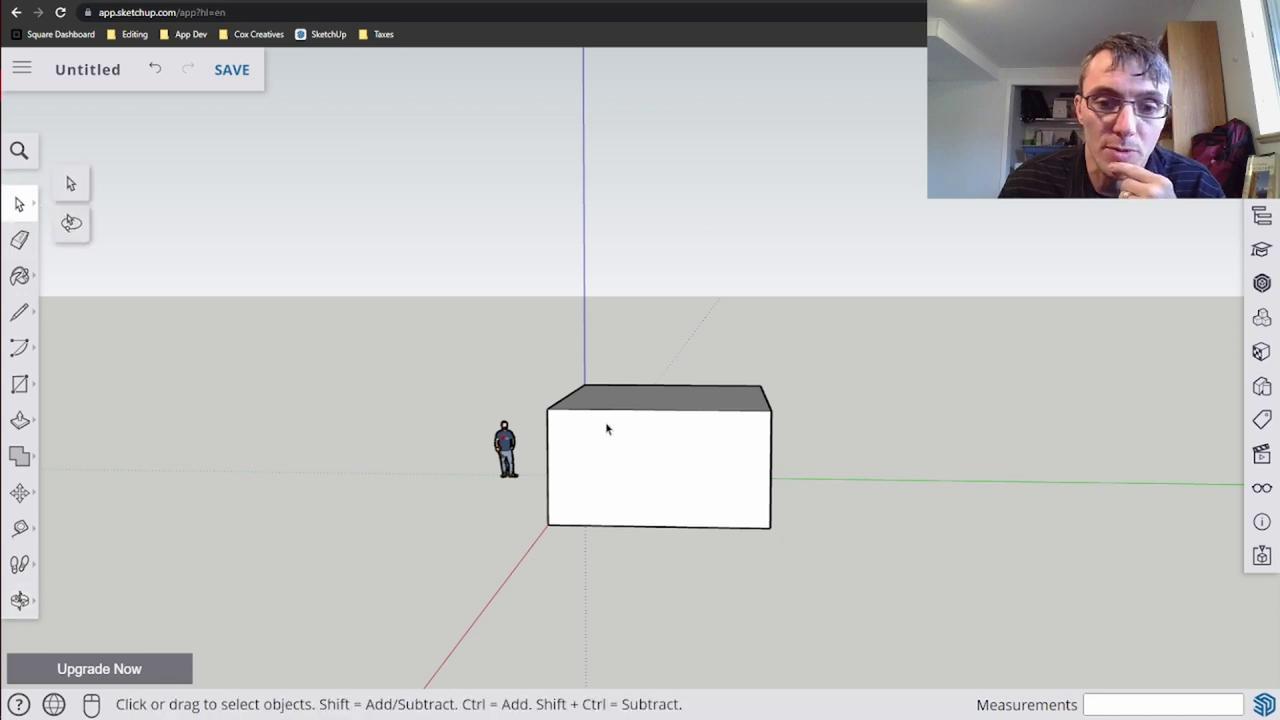
click(668, 458)
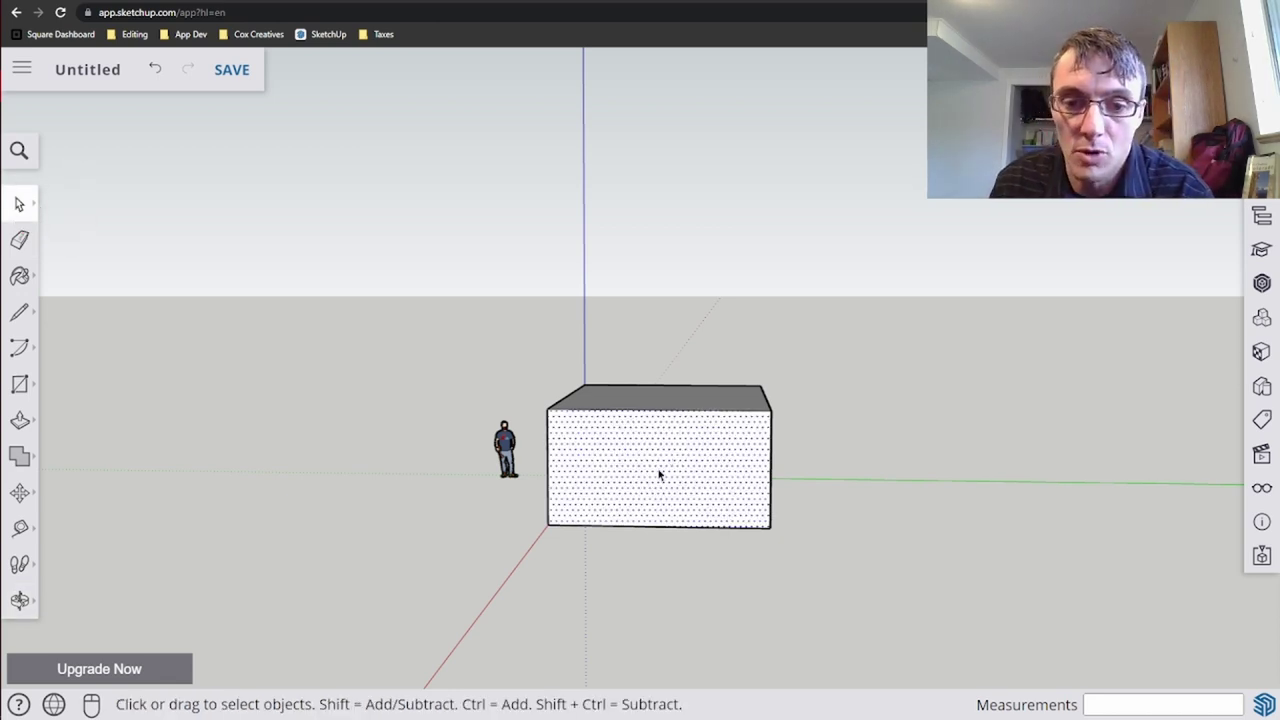
key(Delete)
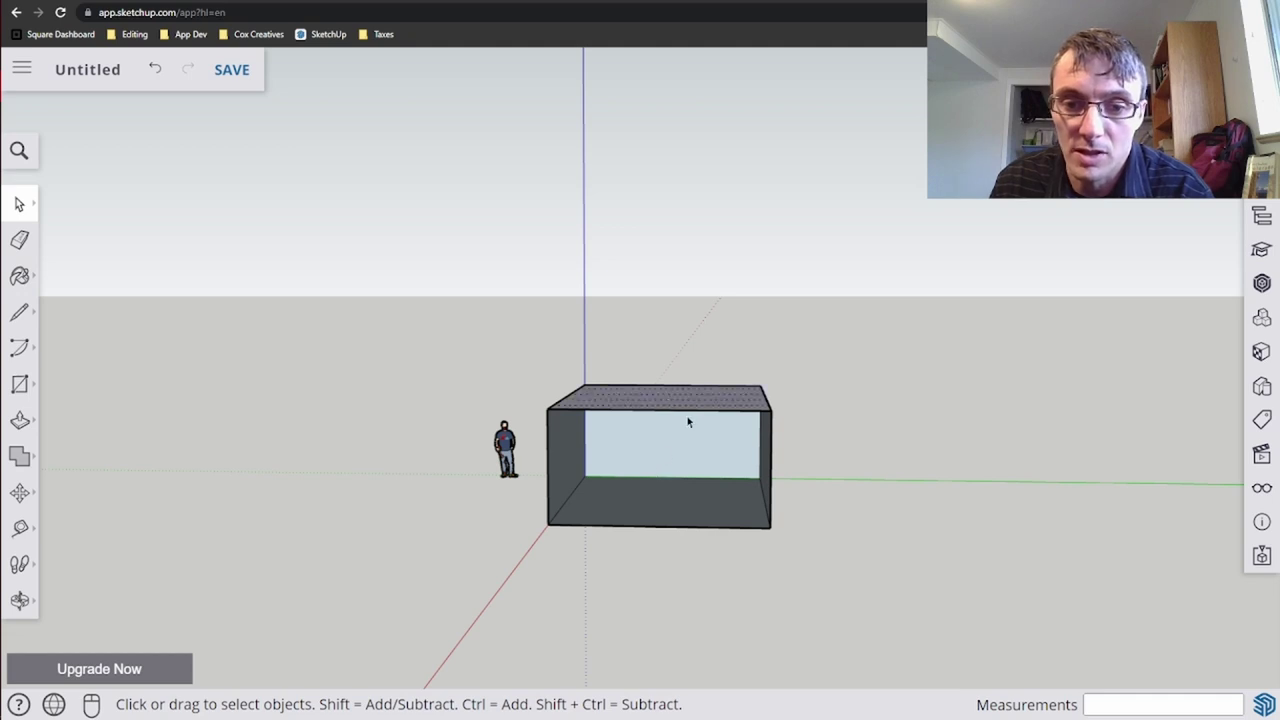
key(Delete)
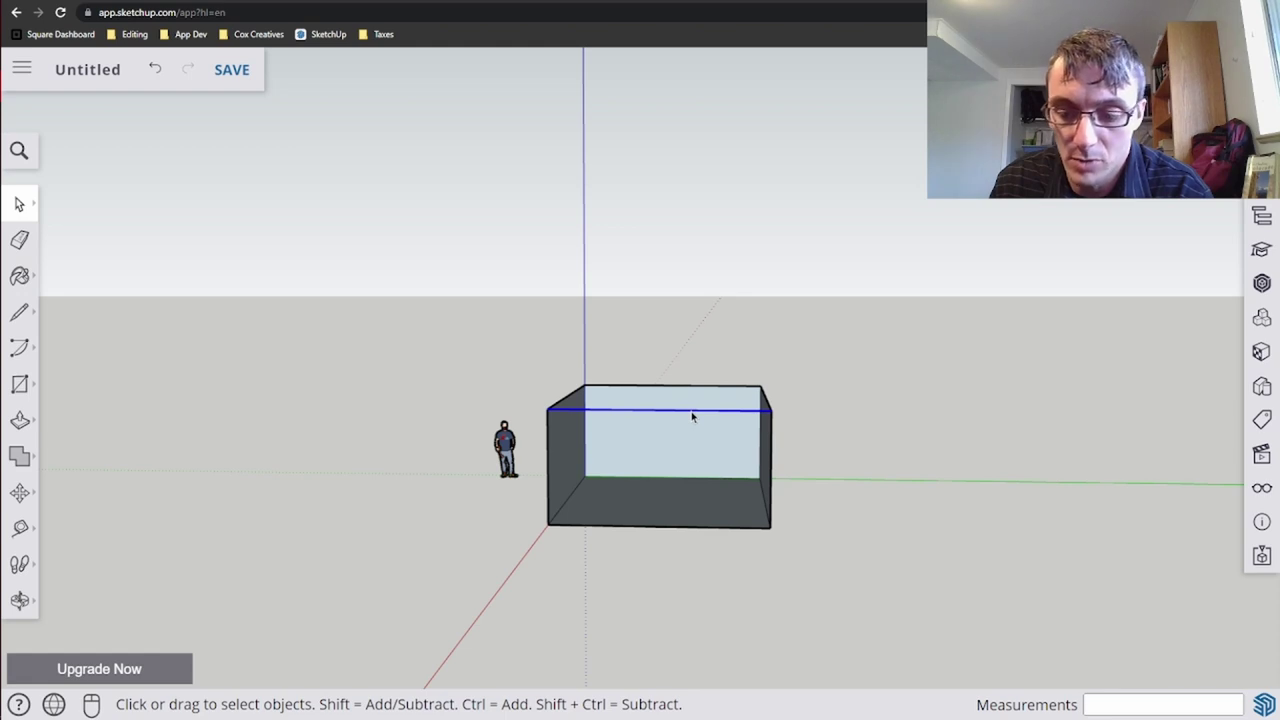
key(Delete)
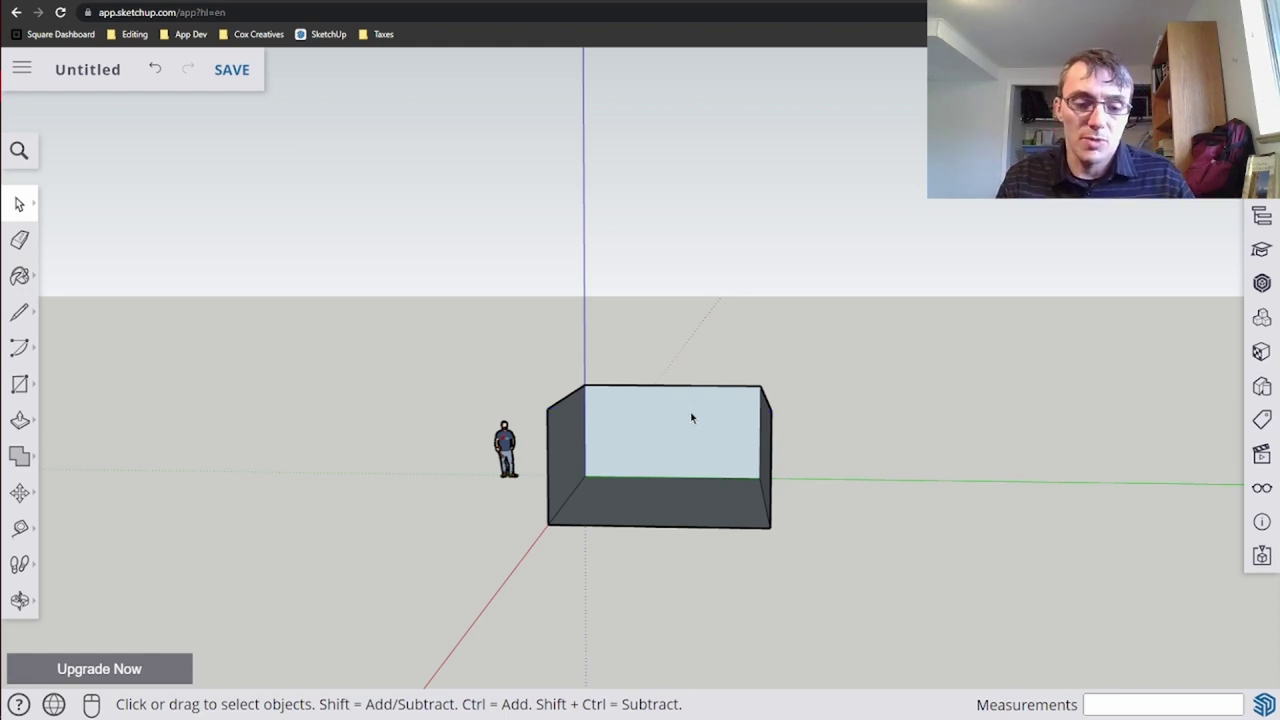
middle_drag(697, 414, 623, 561)
scroll(639, 467, up, 10)
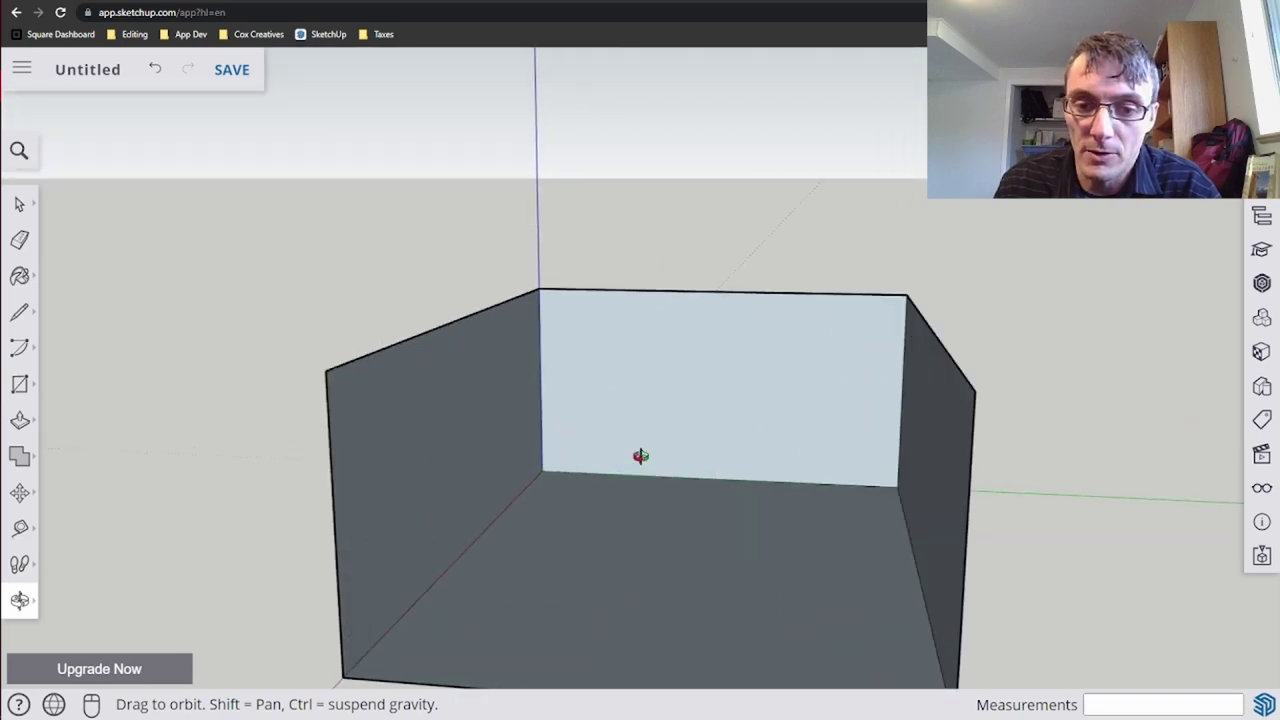
- Orbit down into the open room and switch to the top view.jpg floor plan sketch
scroll(639, 467, down, 5)
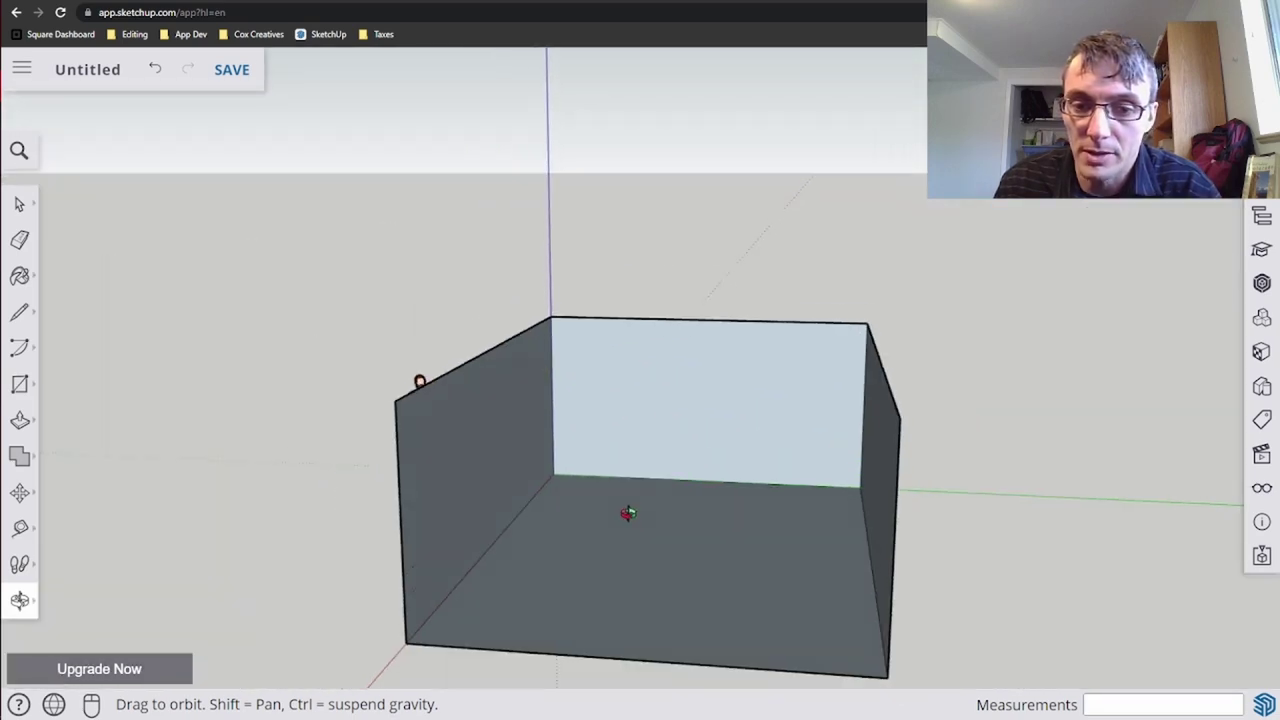
drag(629, 514, 617, 571)
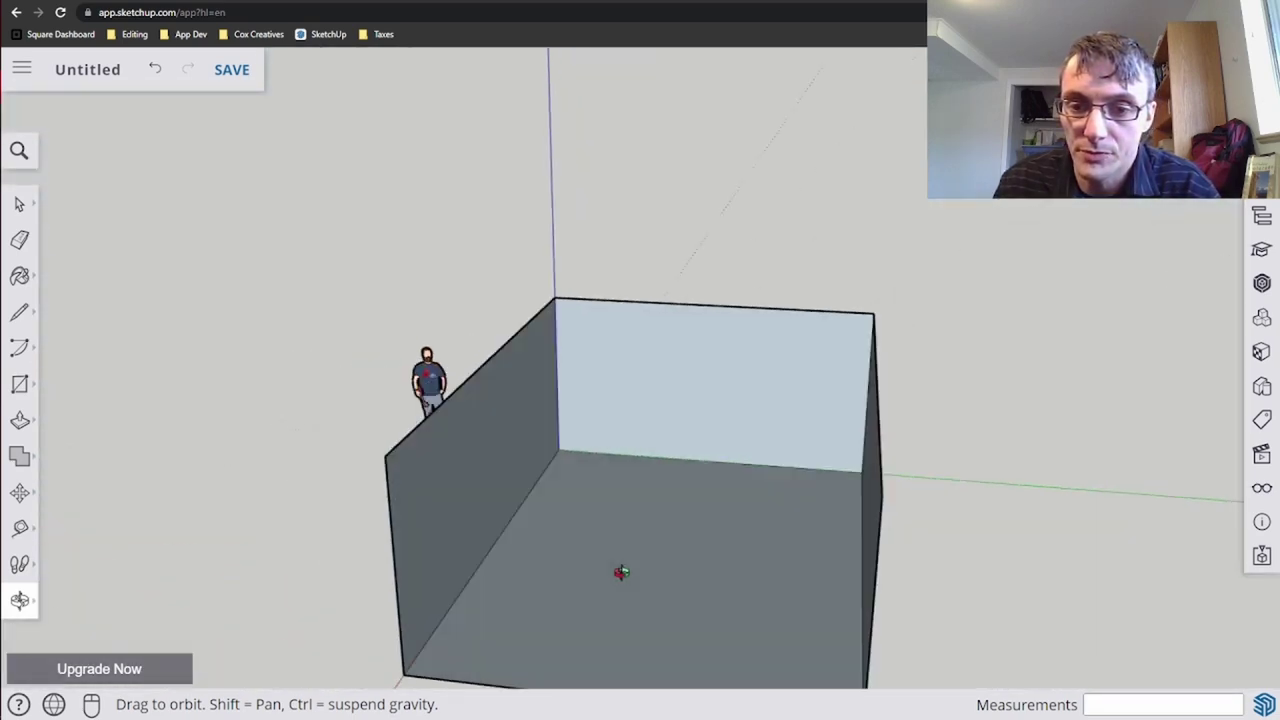
key(alt+Tab)
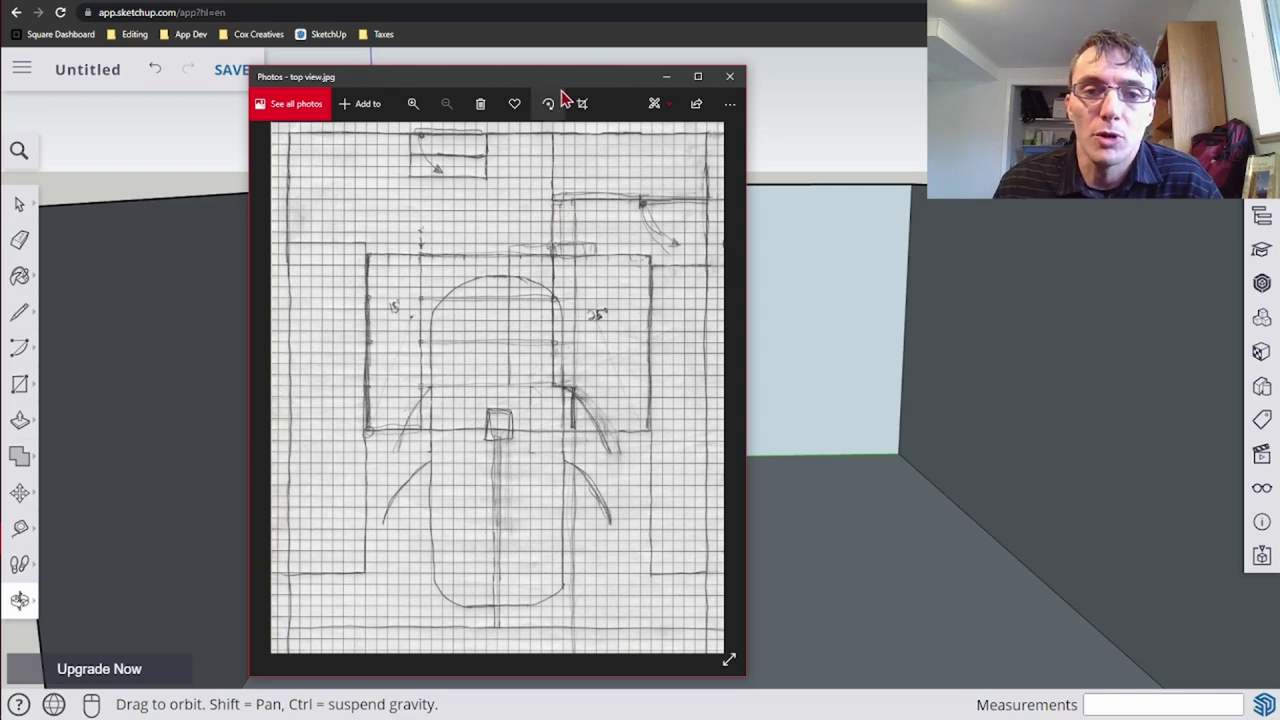
- Draw a 7' by 3' rectangle at the back-right floor corner and raise it to wall height
mouse_move(563, 86)
mouse_down()
mouse_move(824, 0)
mouse_move(1000, 0)
mouse_up()
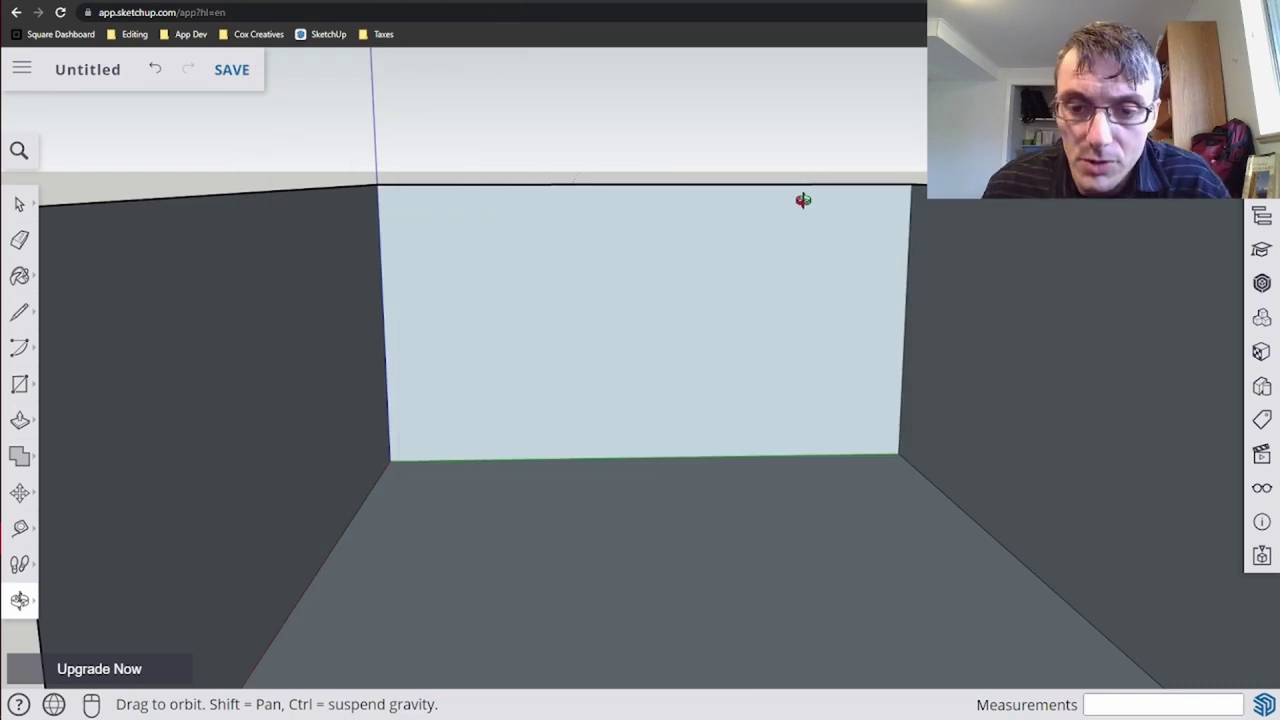
click(19, 388)
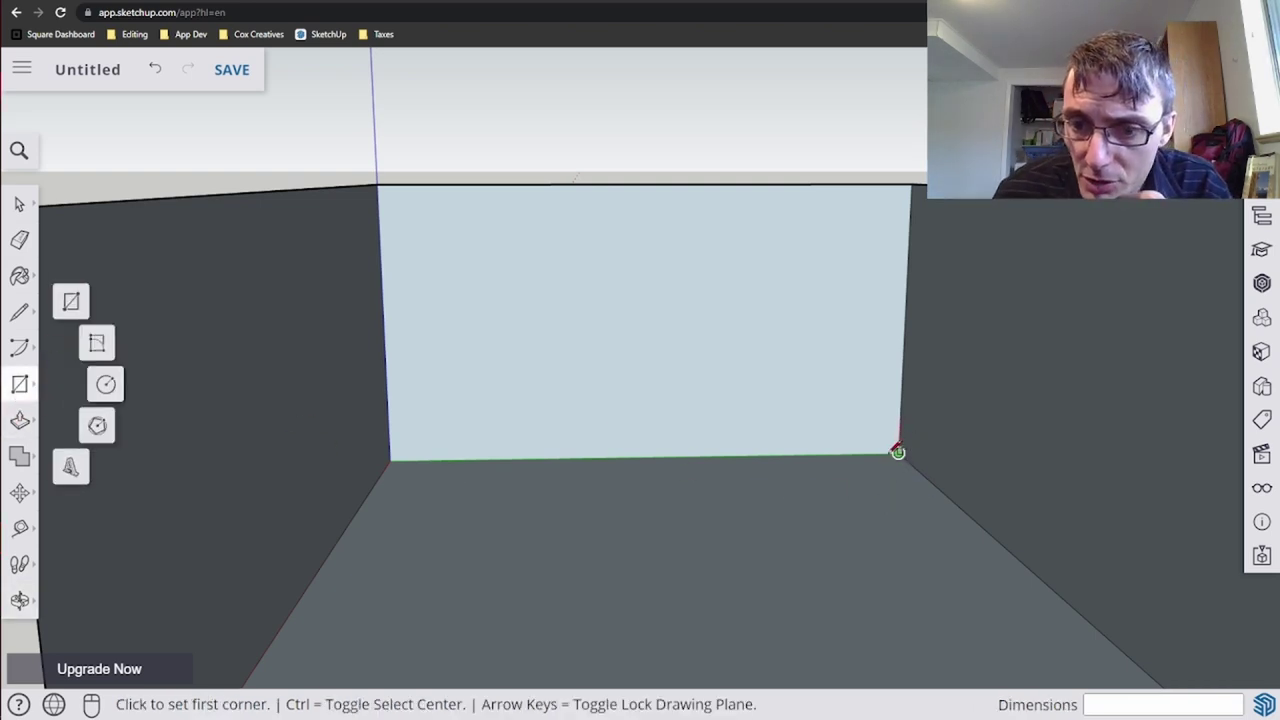
click(898, 453)
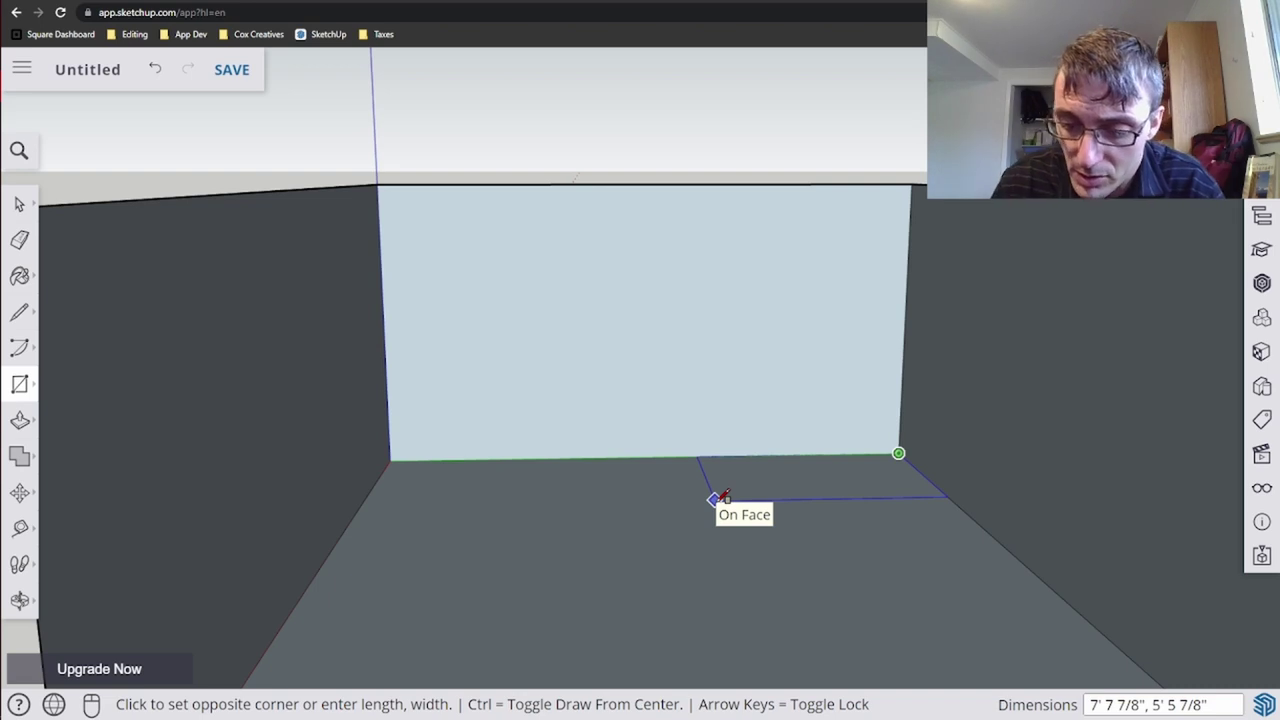
text(7')
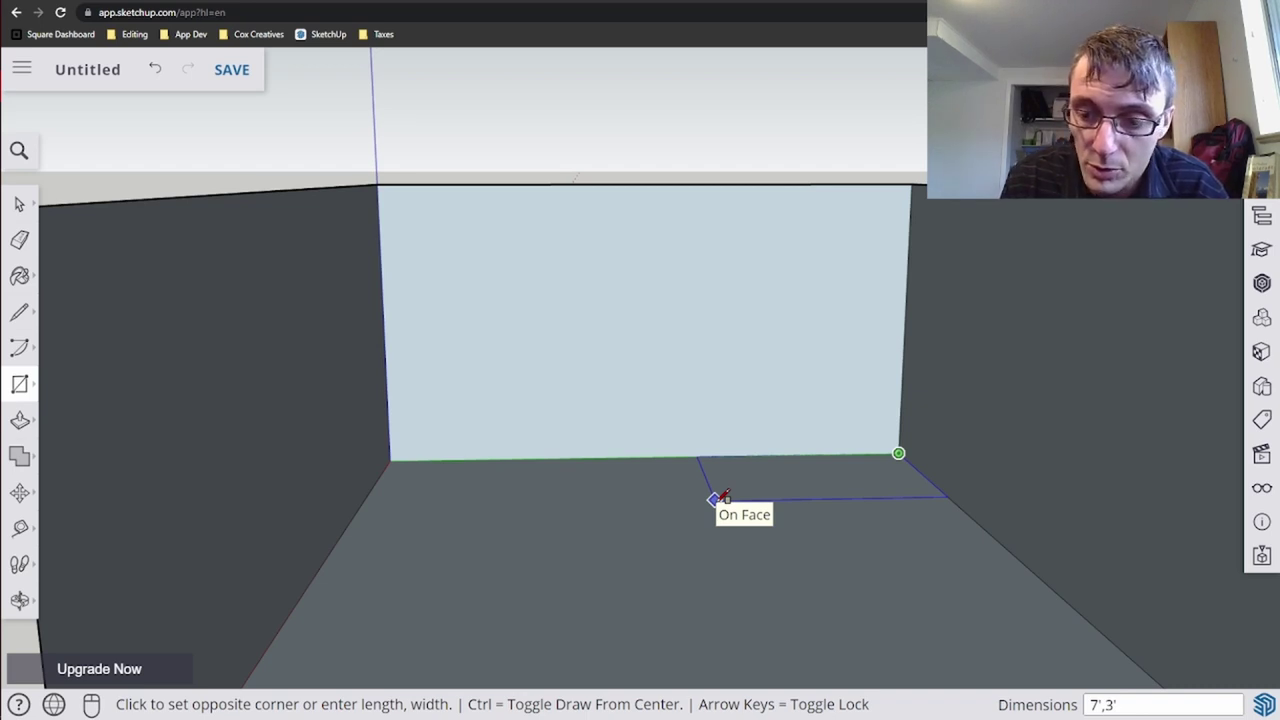
text(,3')
key(Return)
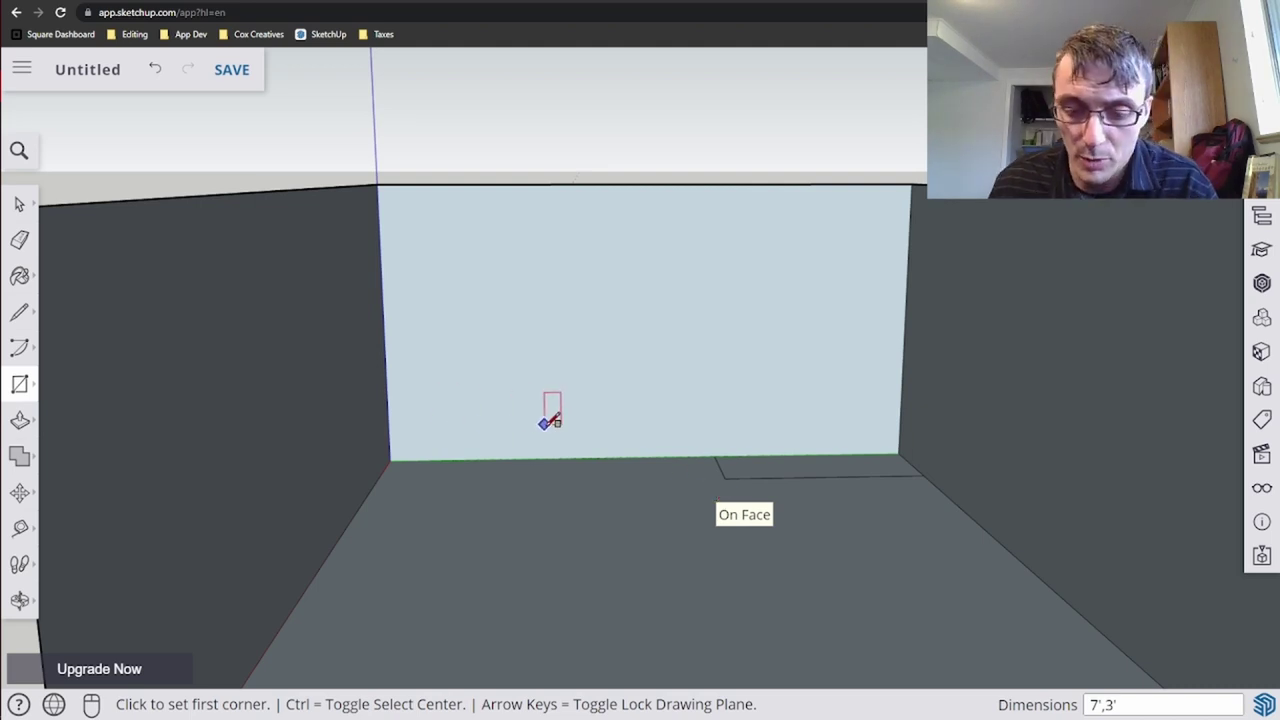
key(p)
click(808, 465)
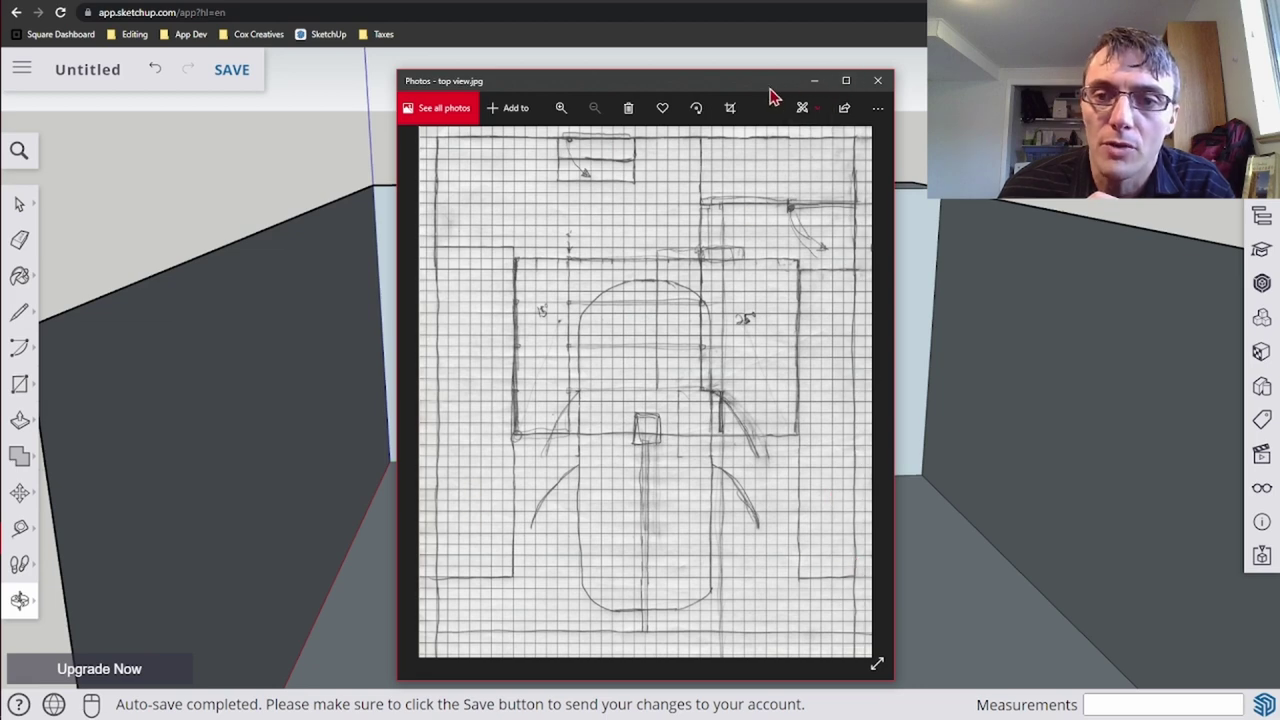
drag(770, 88, 800, 0)
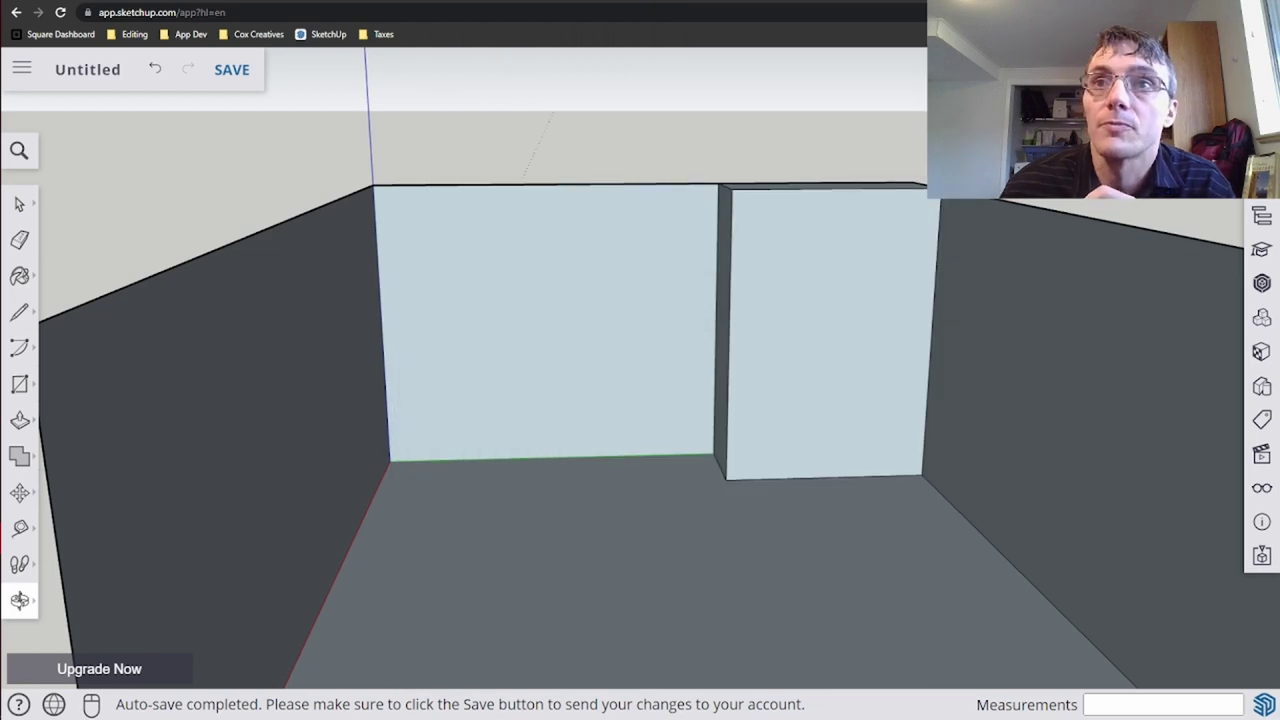
- Draw a 25' by 3.5' floor strip from the back-left floor corner
click(19, 384)
click(390, 460)
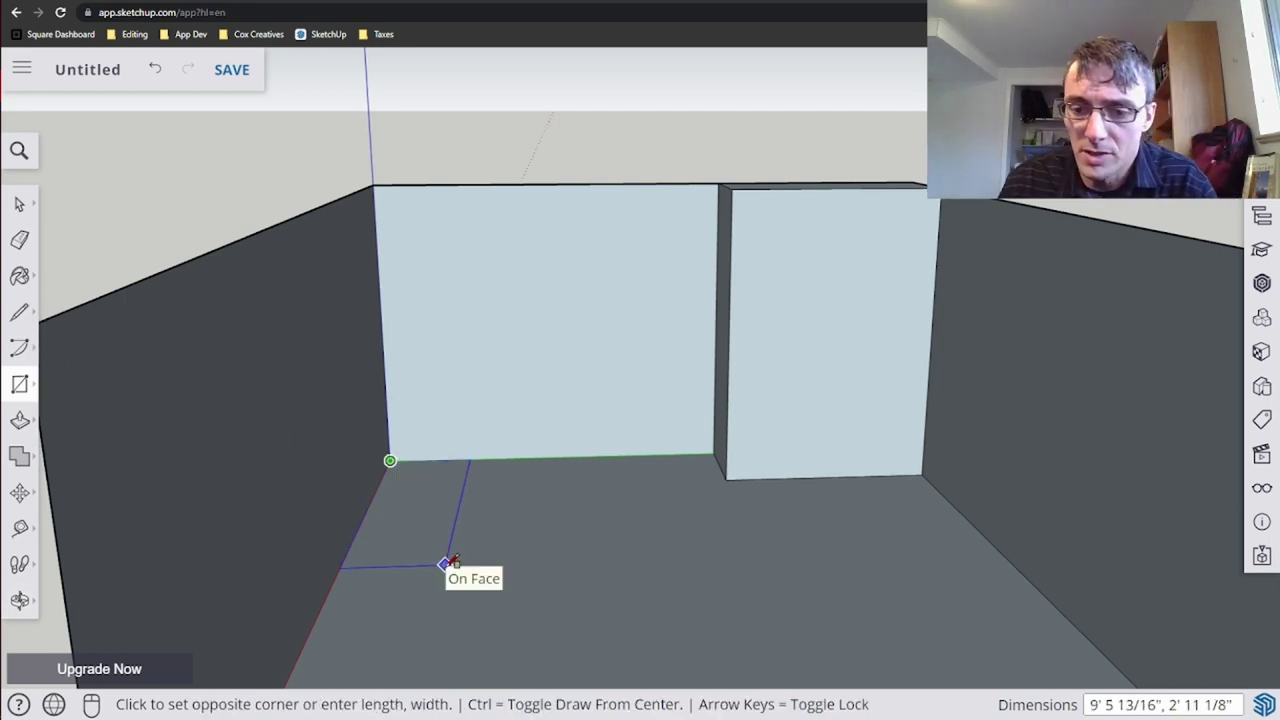
text(25',3.5)
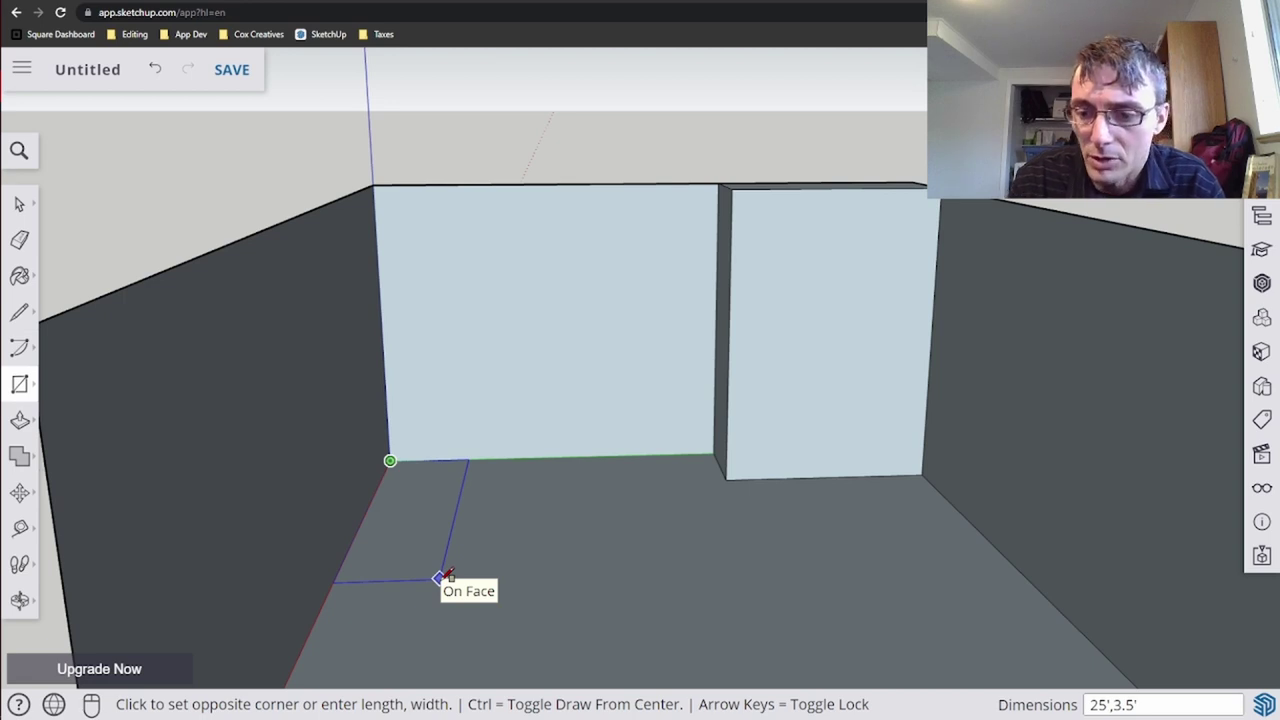
key(Return)
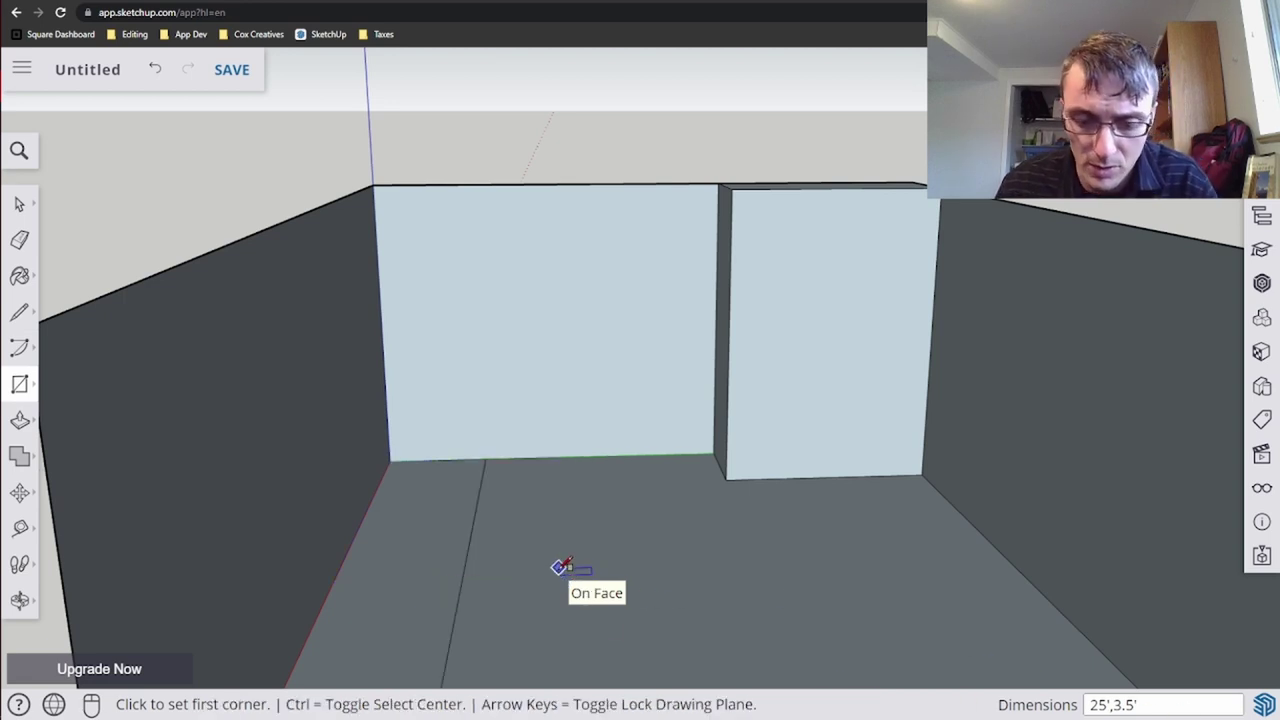
- Push/Pull the left floor strip up 4' to form the bench
key(o)
scroll(557, 566, down, 5)
drag(557, 566, 560, 509)
key(p)
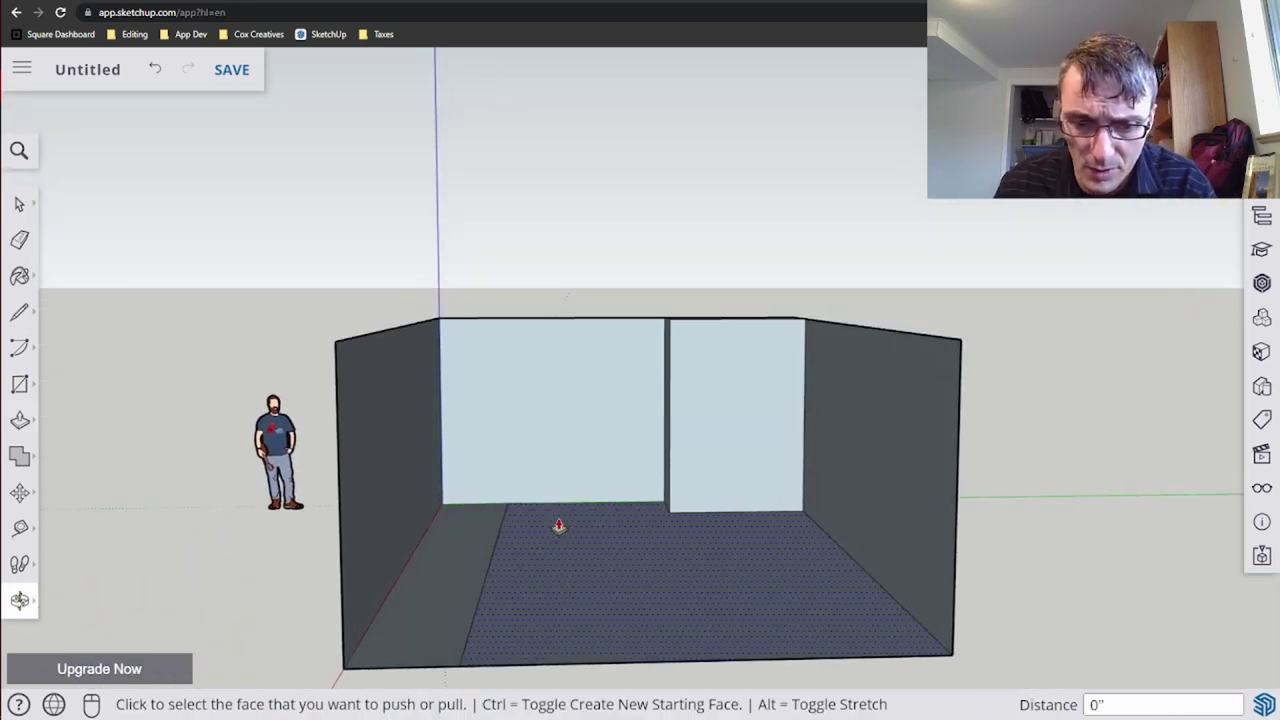
click(451, 591)
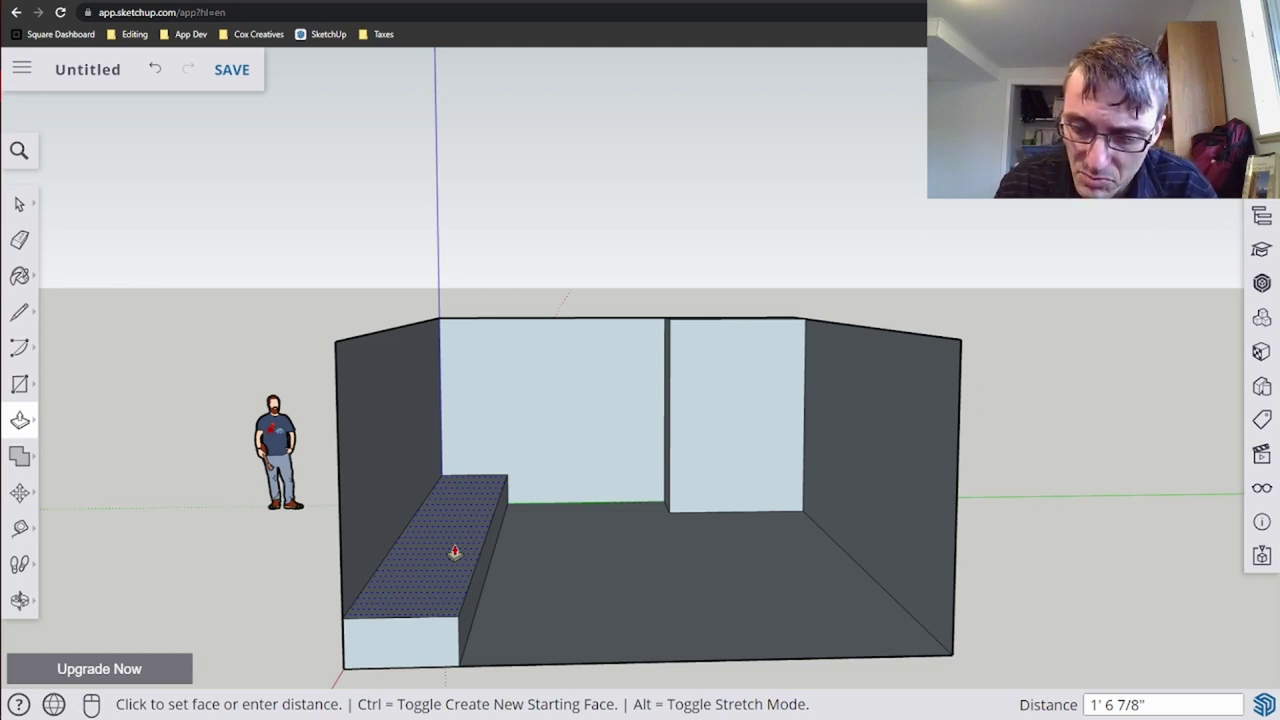
text(4')
key(Return)
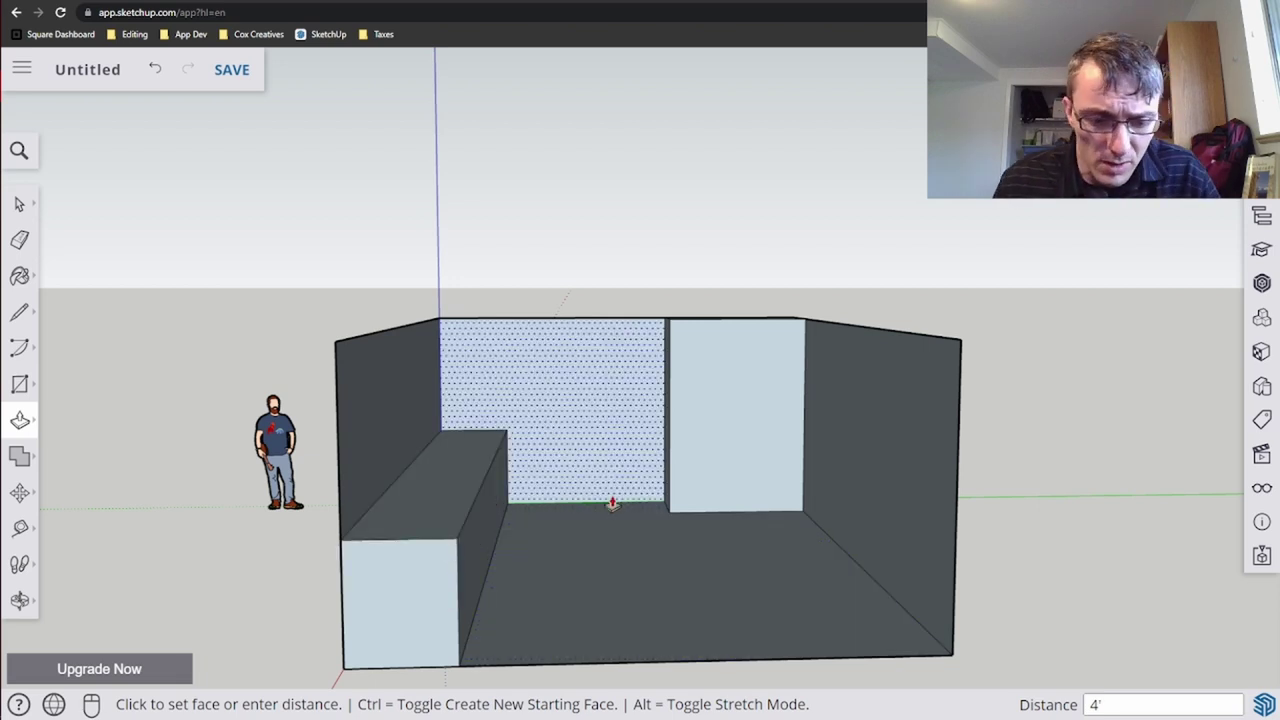
key(r)
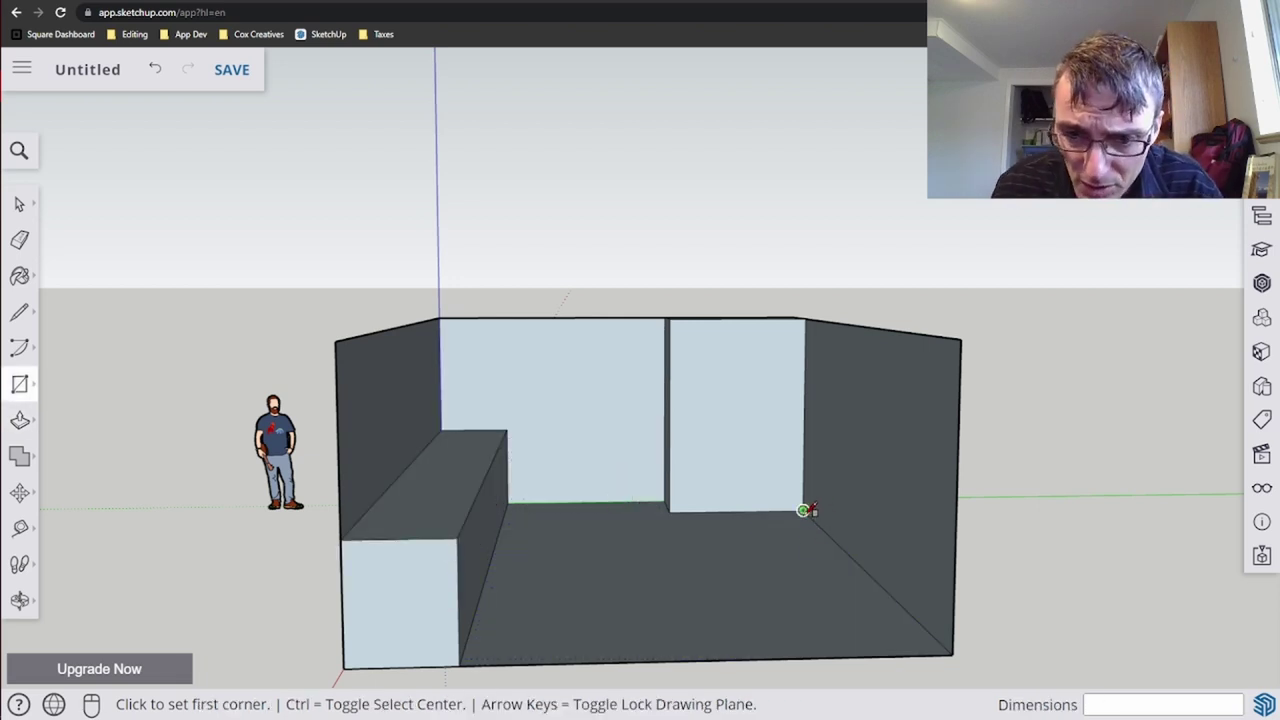
- Draw a 22' by 2.5' floor strip from the front-right floor corner
click(952, 655)
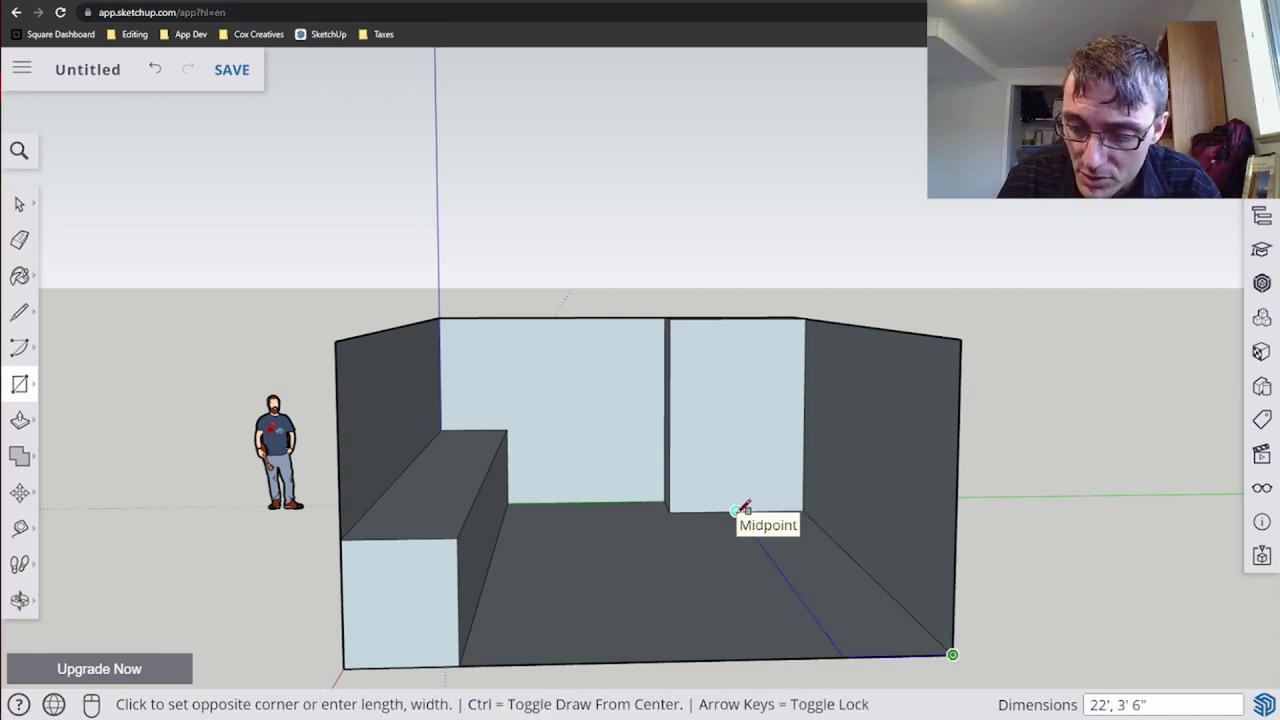
text(2.5)
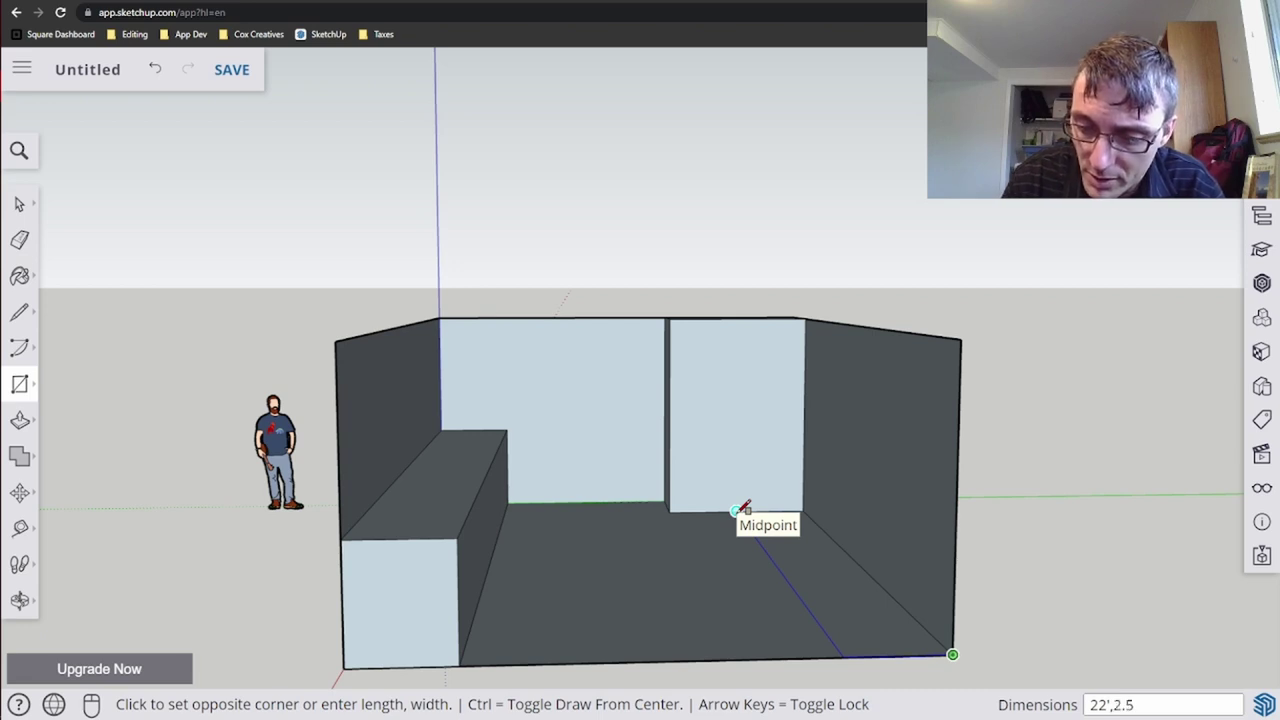
key(Return)
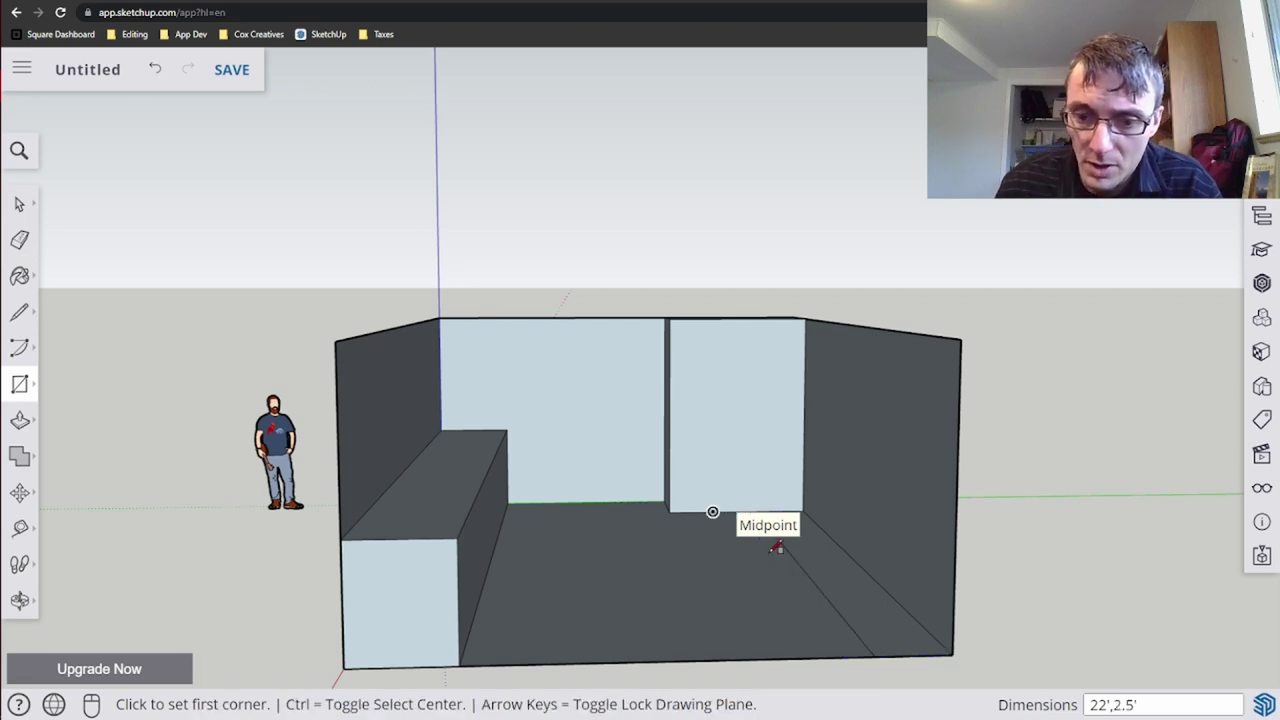
- Push/Pull the right floor strip up 4 feet to form the second bench
key(p)
click(831, 572)
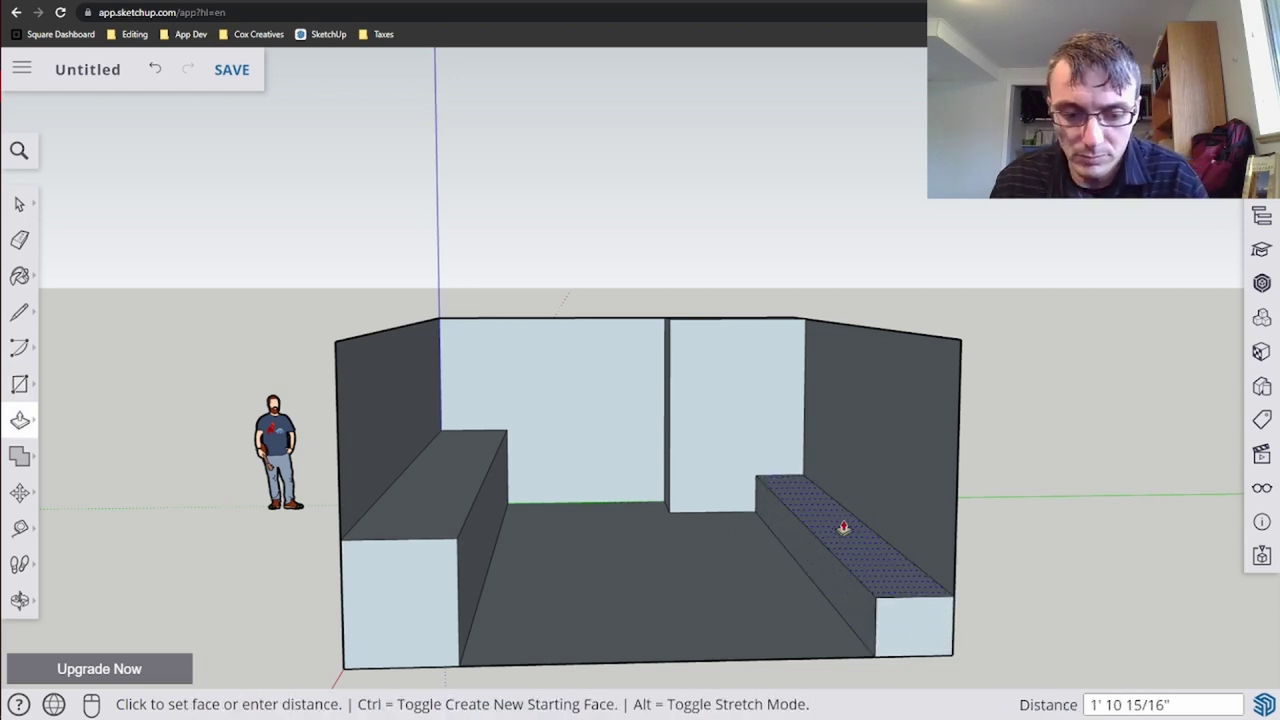
text(4)
key(Return)
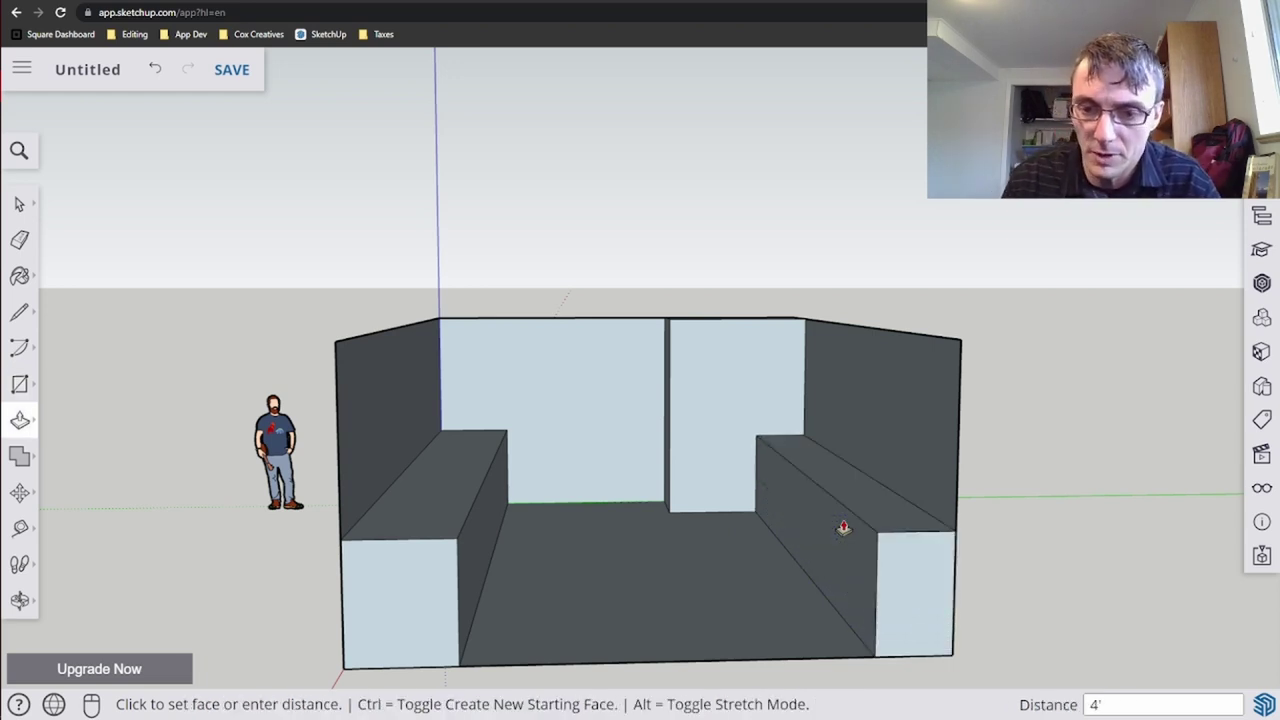
middle_drag(843, 529, 651, 508)
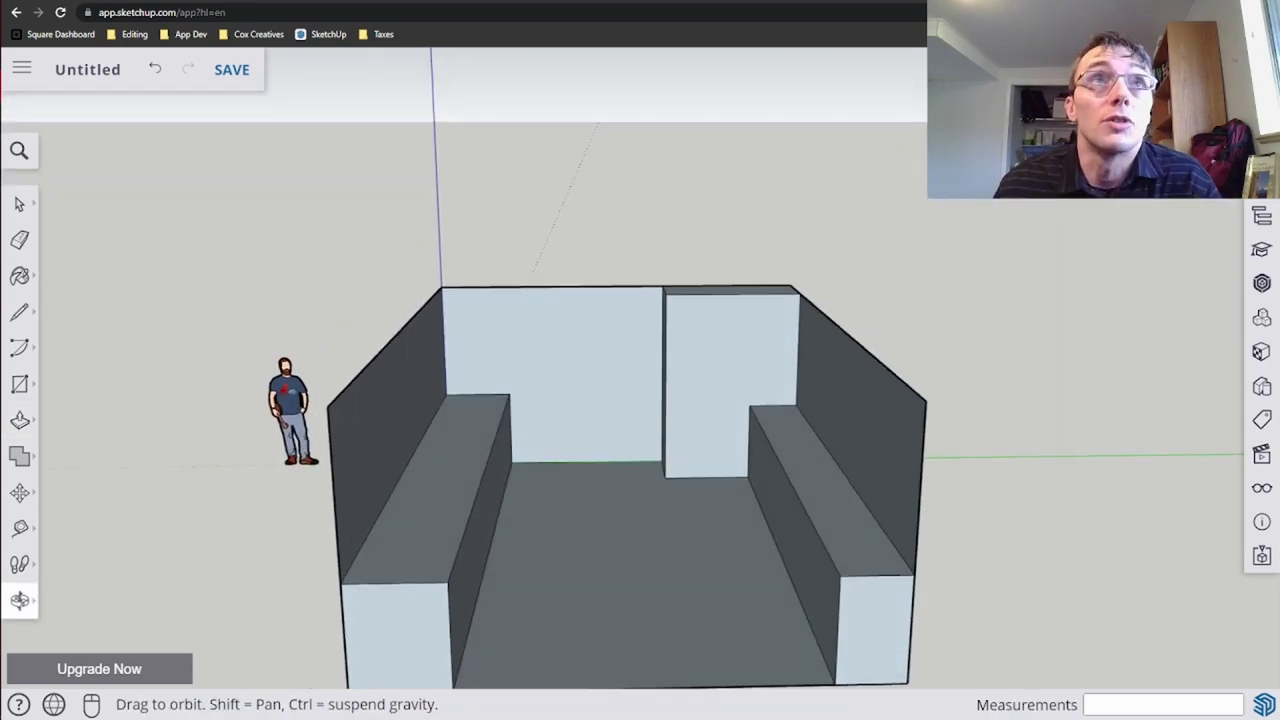
mouse_move(362, 0)
mouse_down()
mouse_move(503, 57)
mouse_move(366, 114)
mouse_move(353, 80)
mouse_up()
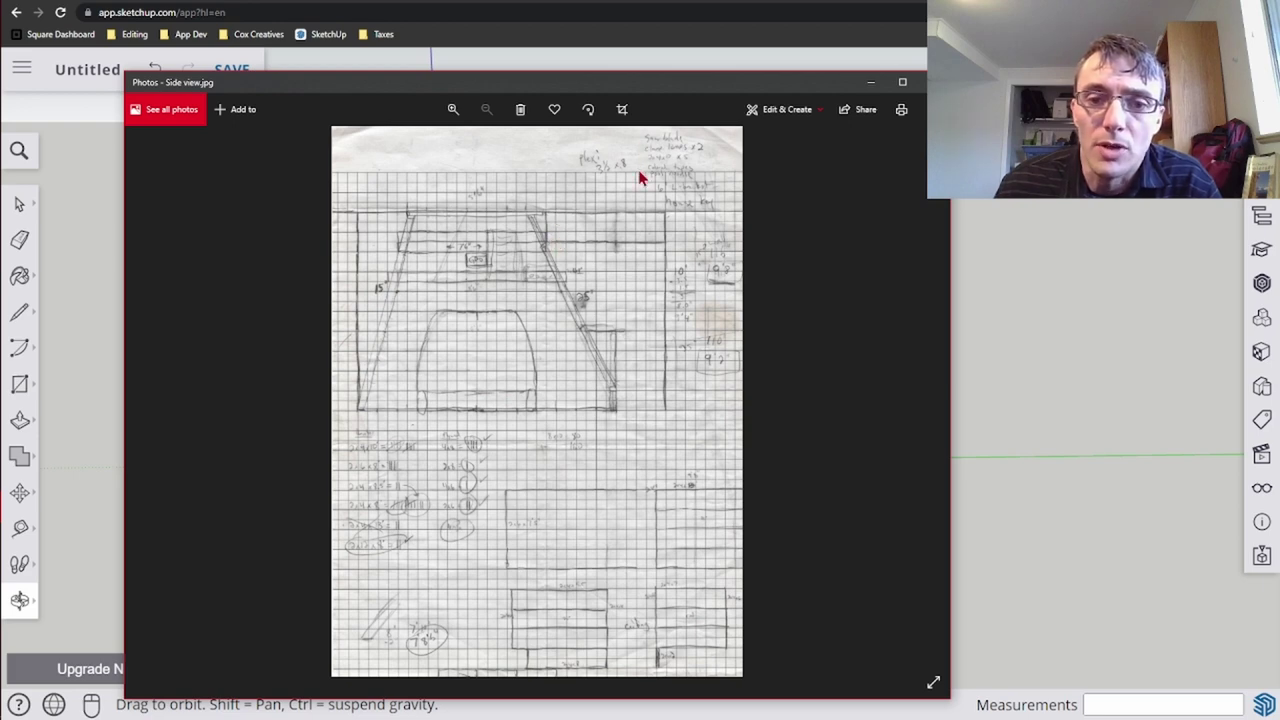
key(alt+F4)
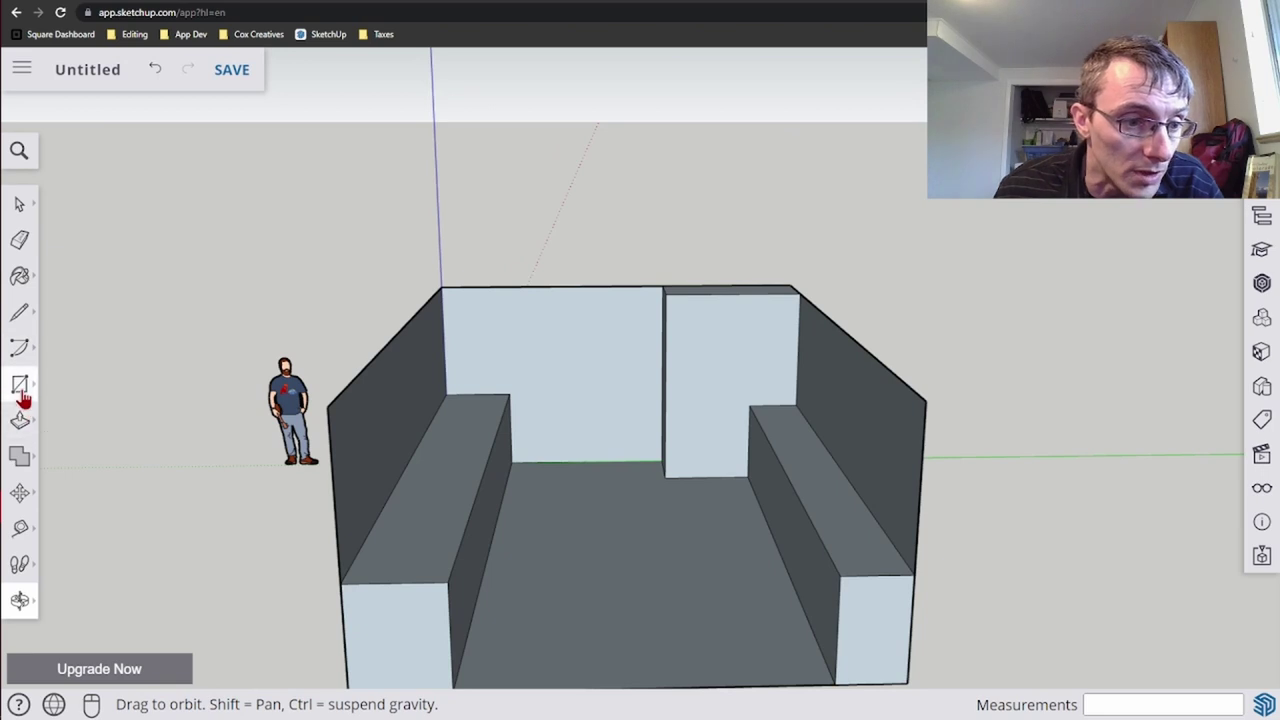
- Draw a 6' by 1.5' rectangle at the top back corner of the right side
click(19, 384)
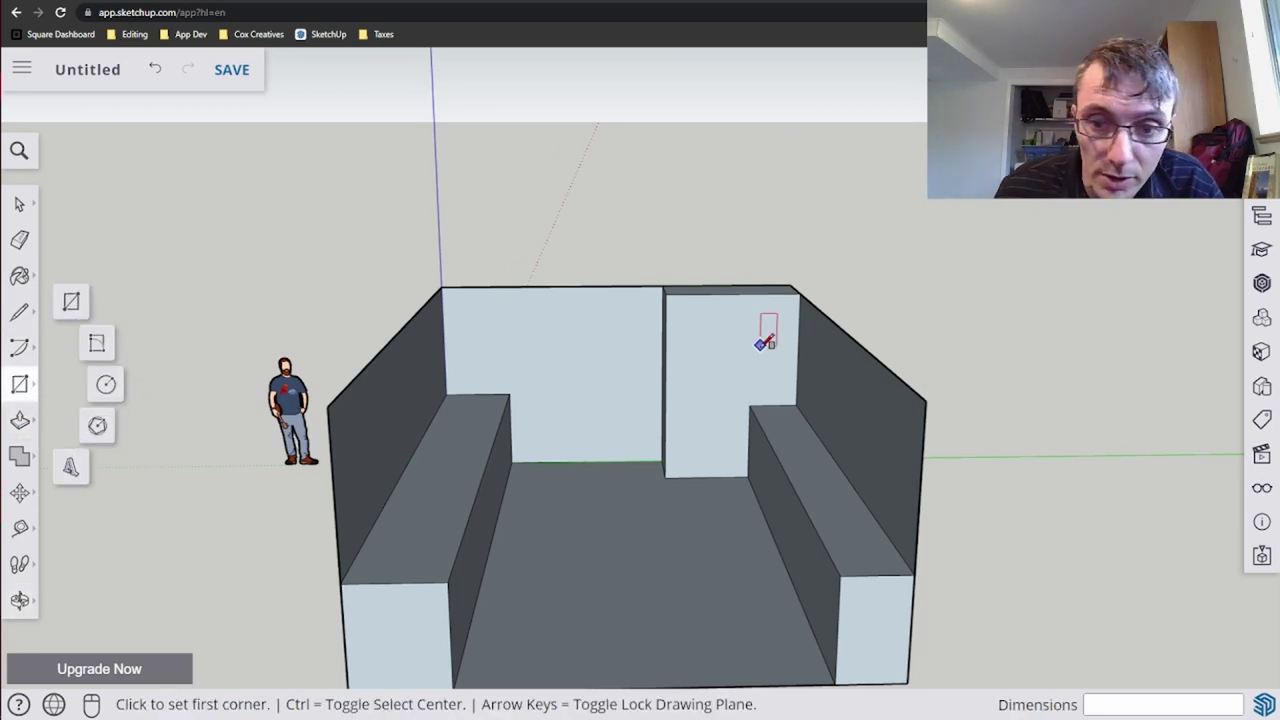
click(800, 293)
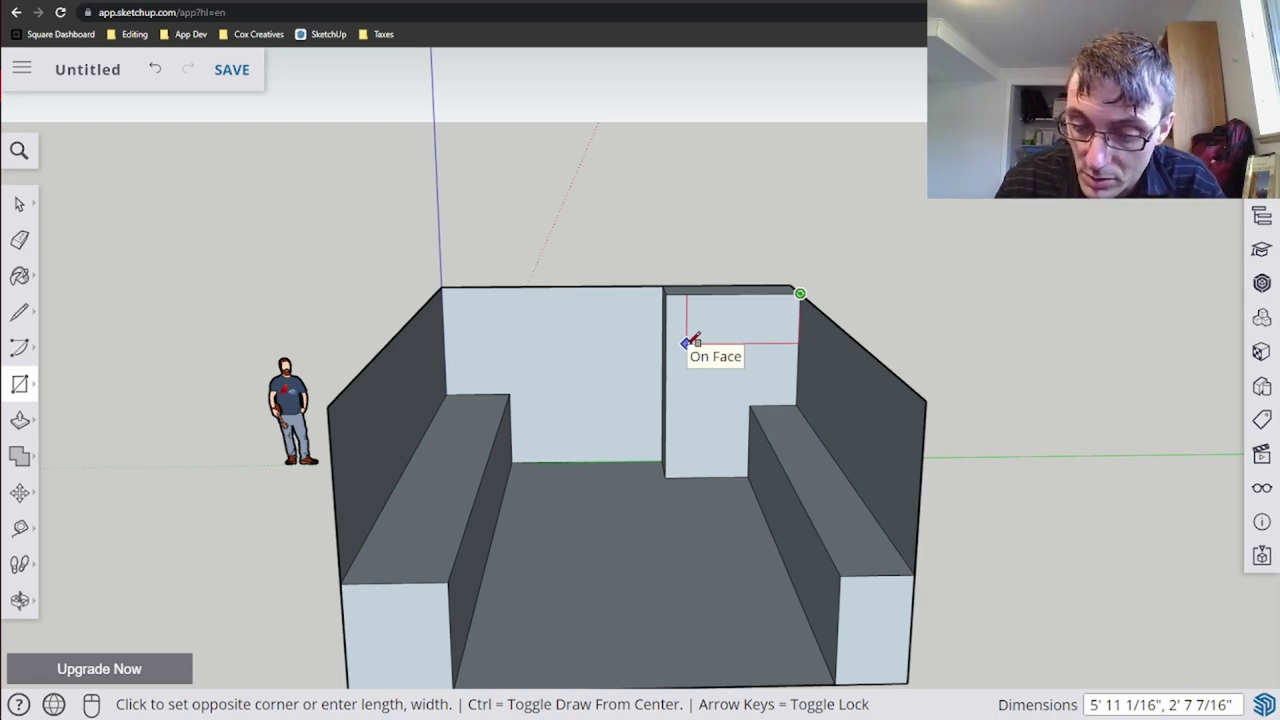
text(6)
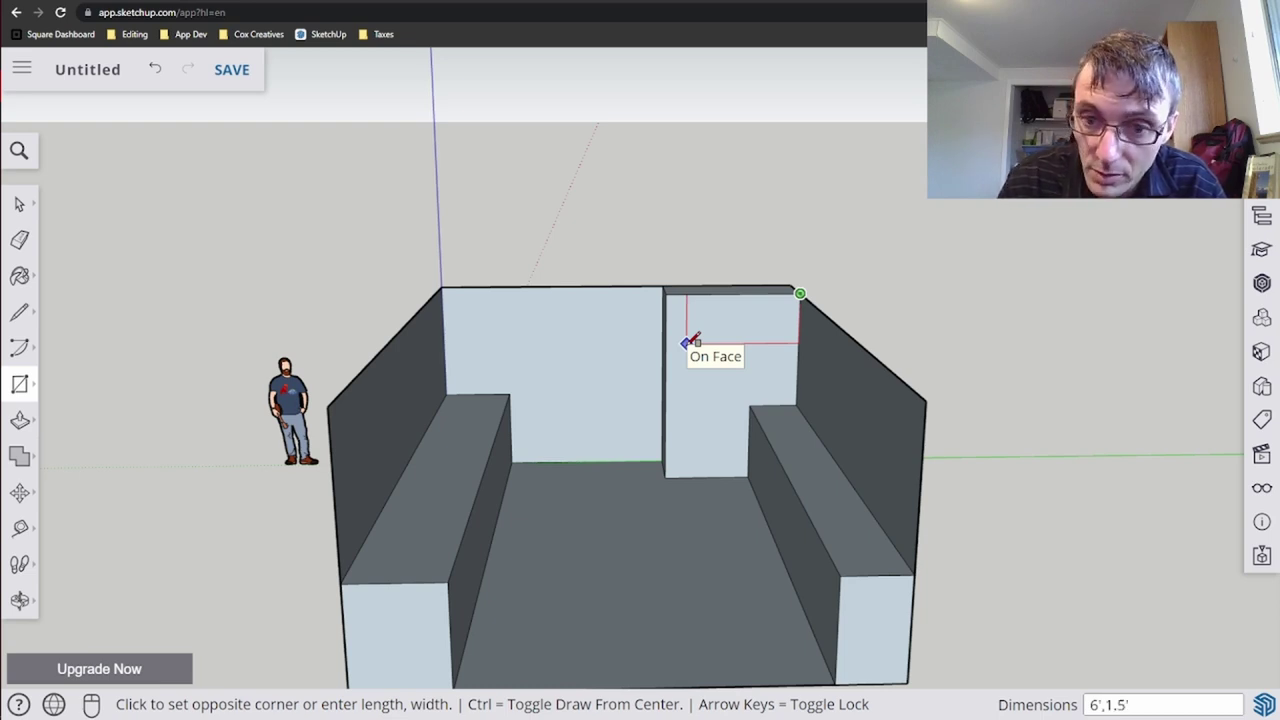
text(',1.5')
key(Return)
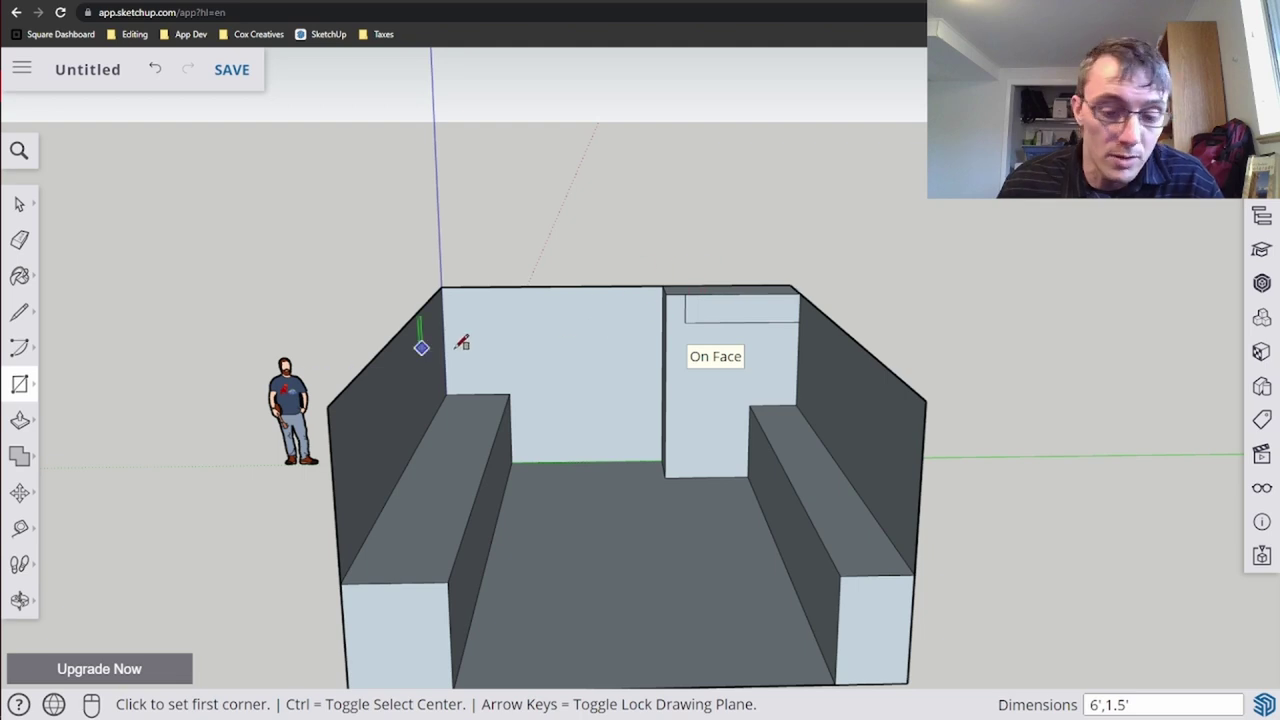
- Pull the rectangle out 22' from the back wall to form the loft slab
key(p)
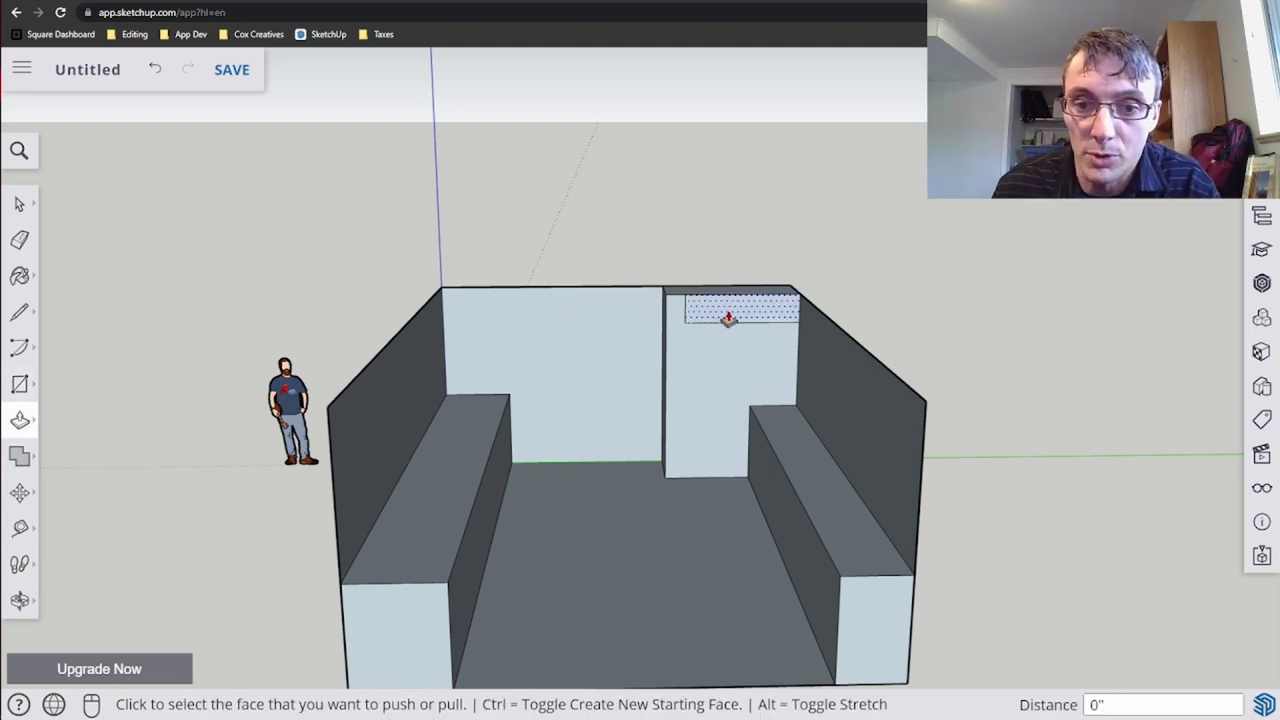
click(726, 318)
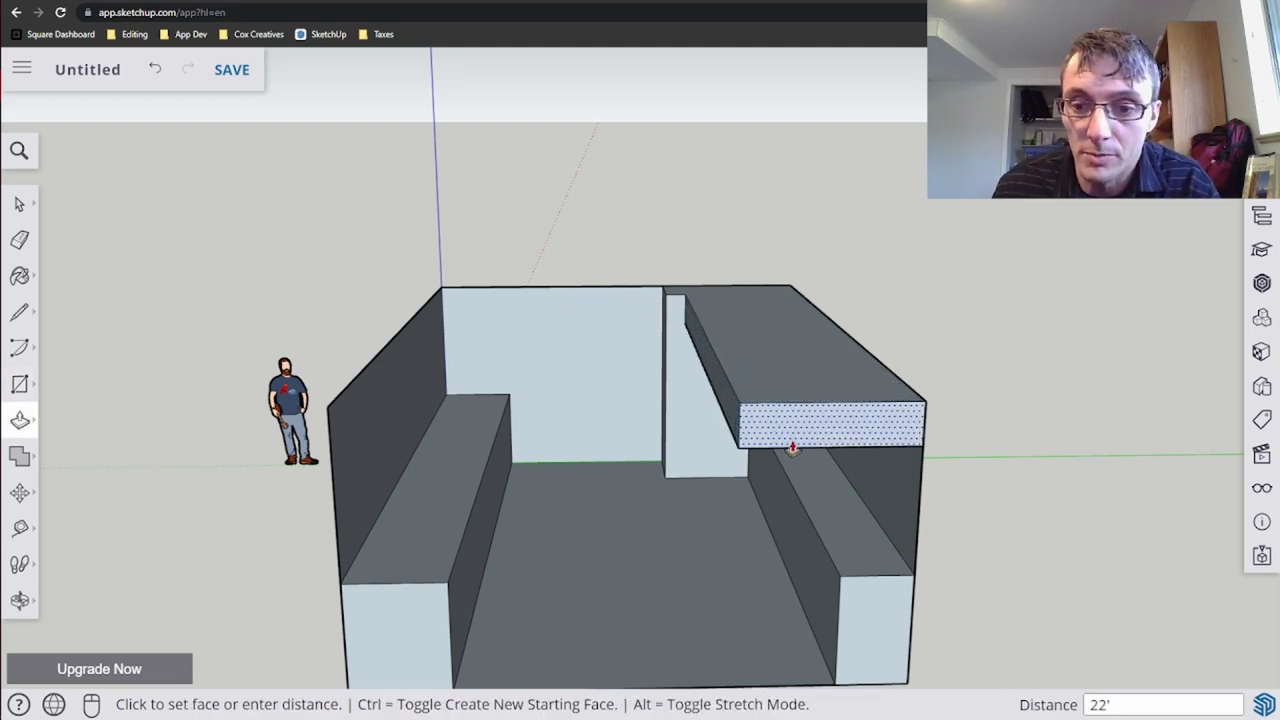
click(789, 449)
mouse_move(789, 449)
middle_down()
mouse_move(811, 463)
mouse_move(581, 420)
mouse_move(597, 354)
mouse_move(731, 354)
mouse_move(726, 451)
middle_up()
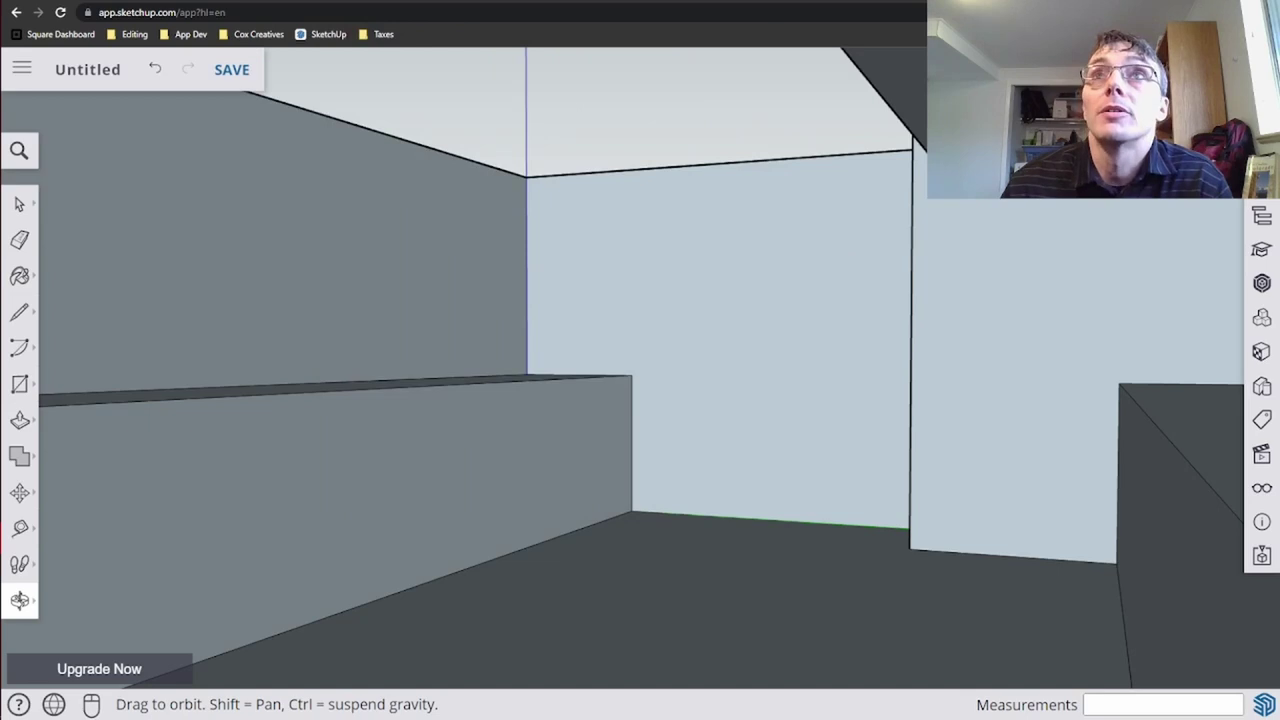
key(space)
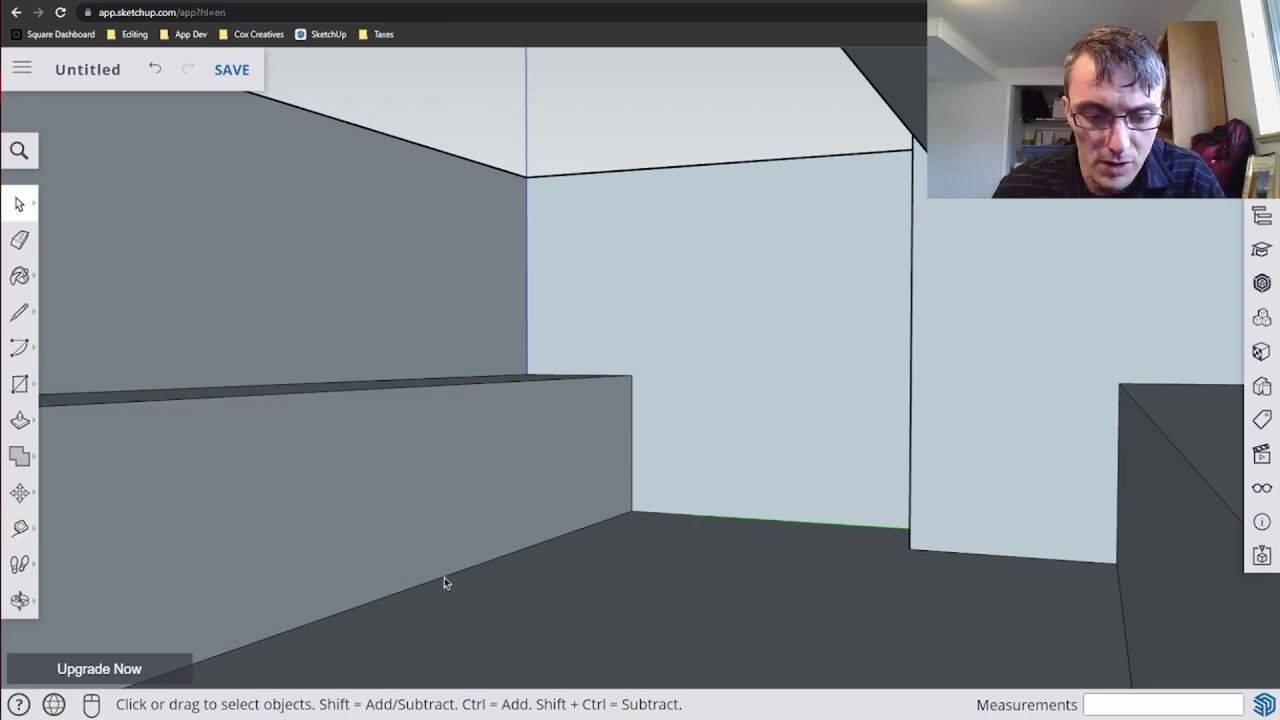
- Place guide points on the left bench base, 5.5' from the back corner and 8' beyond
key(t)
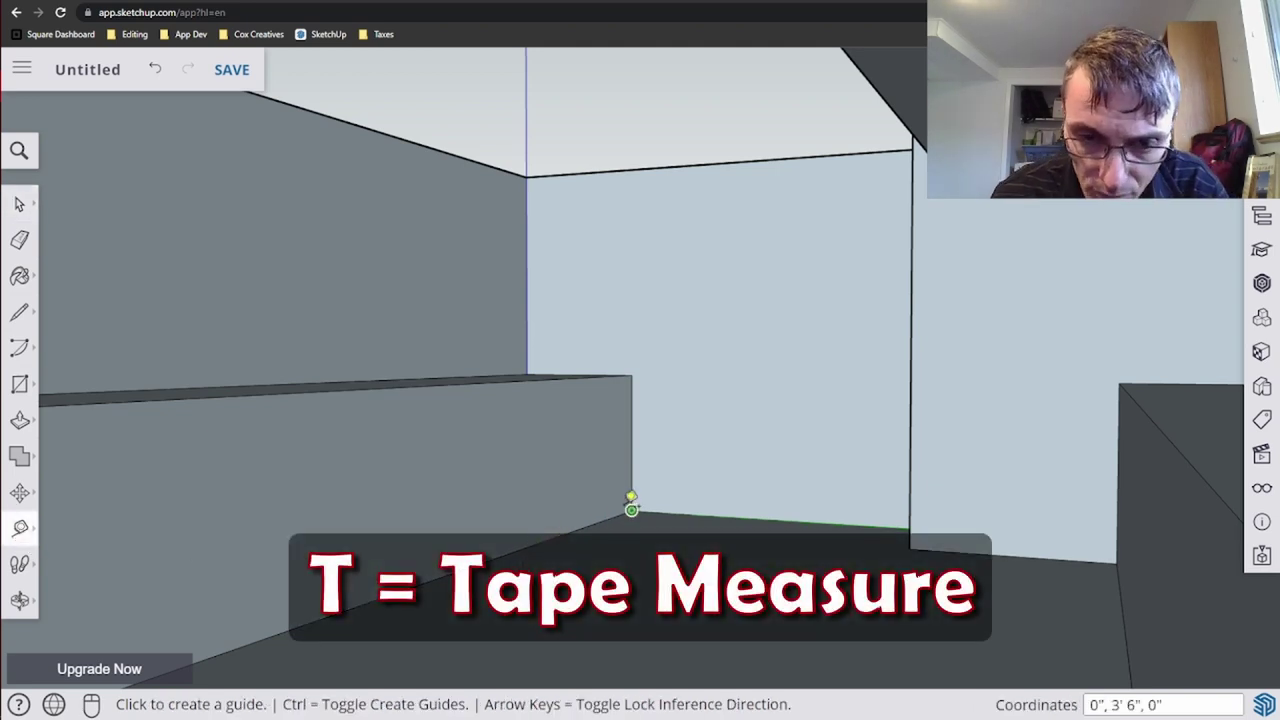
click(631, 510)
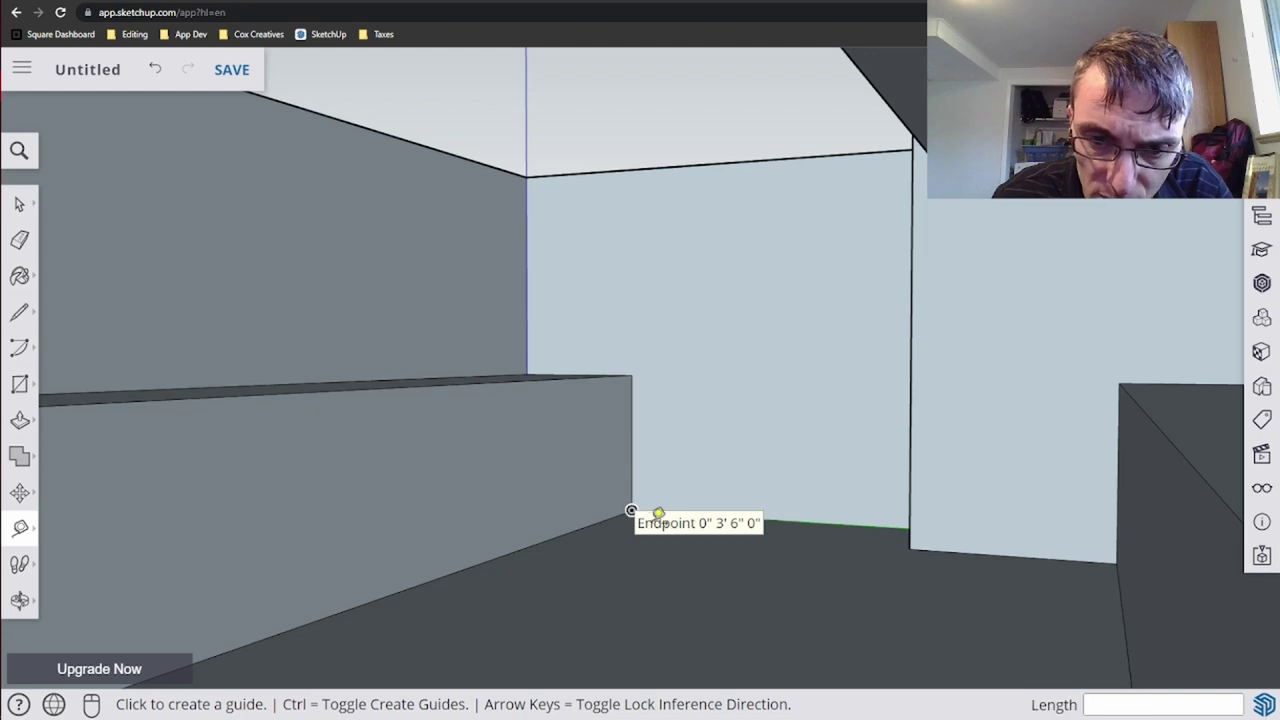
click(631, 510)
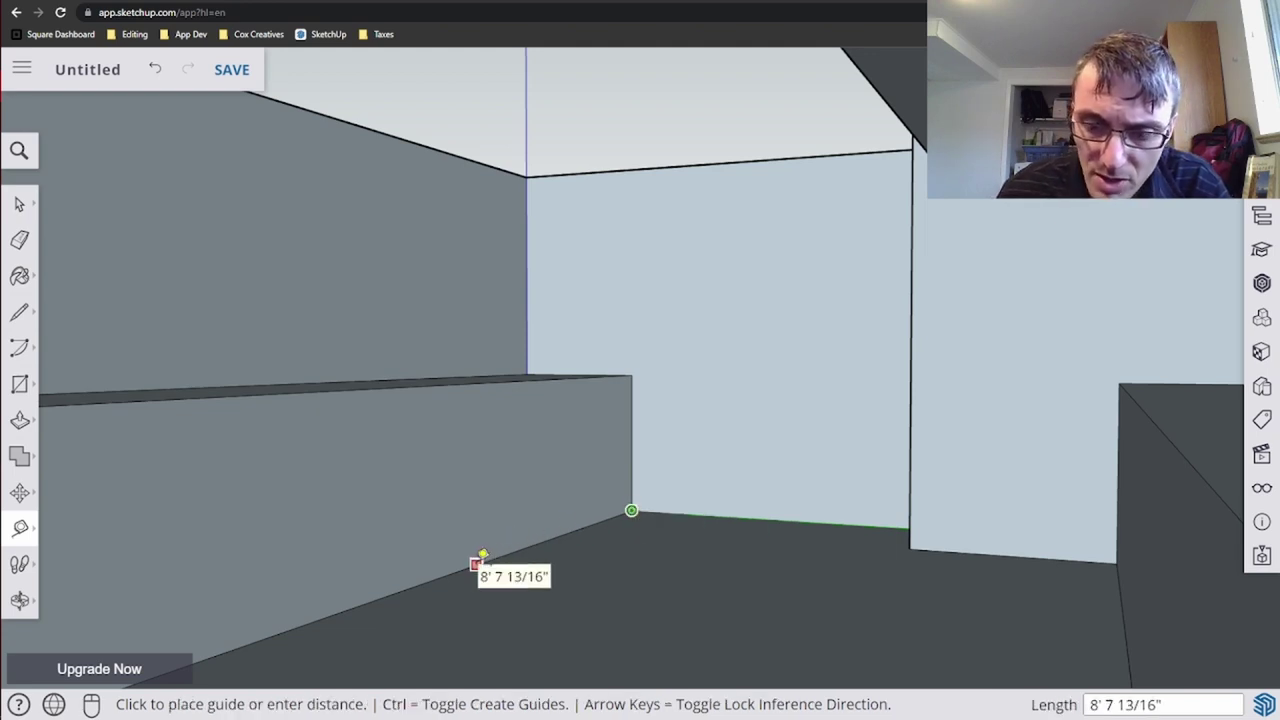
text(5.5)
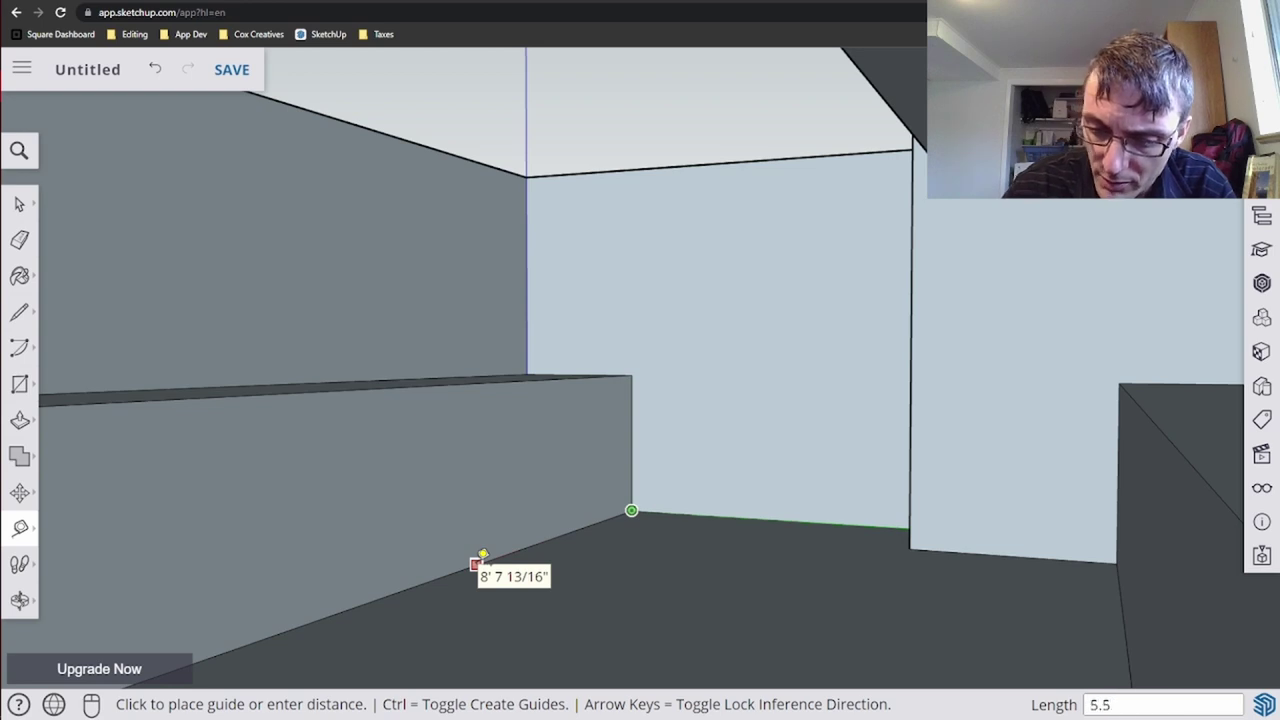
key(Return)
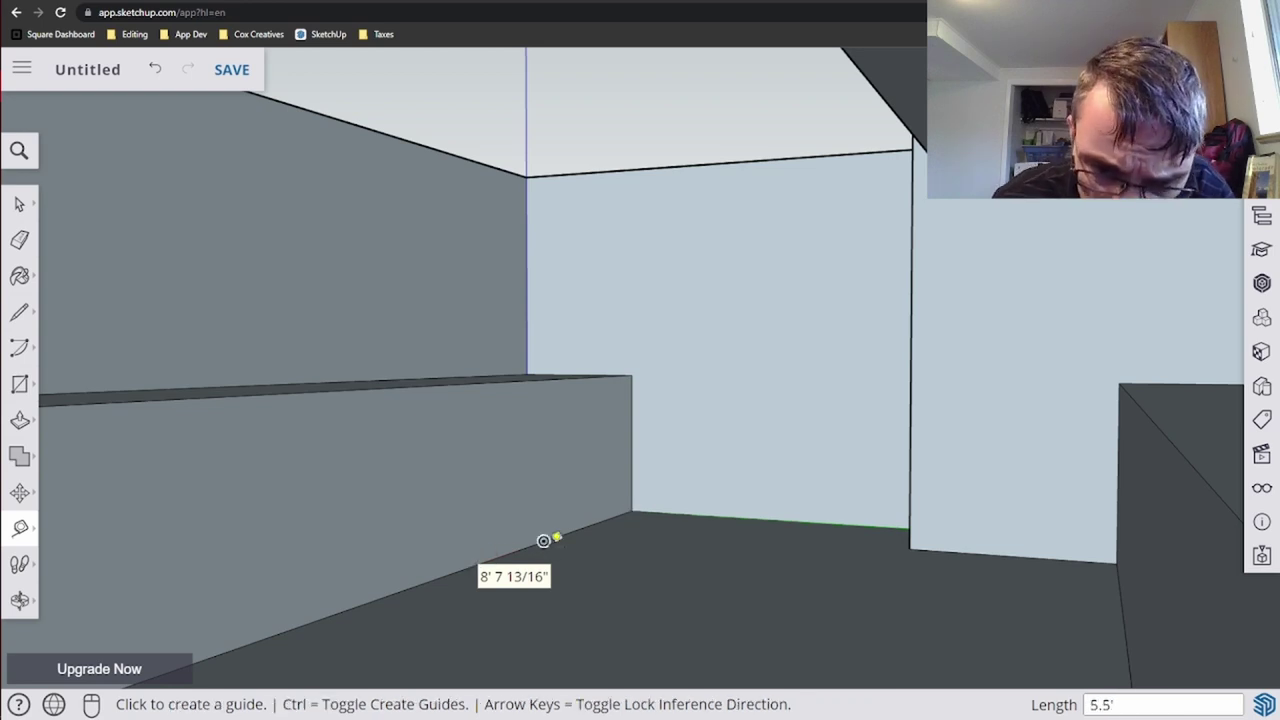
scroll(543, 537, up, 3)
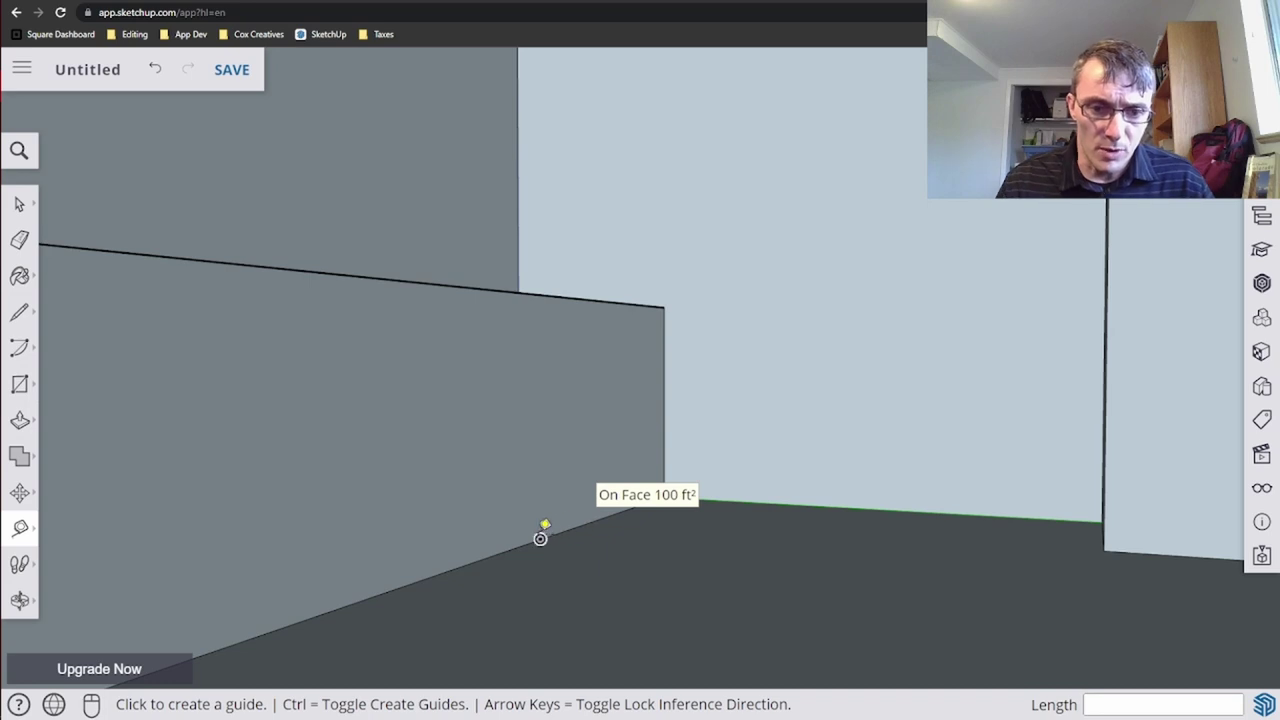
click(540, 539)
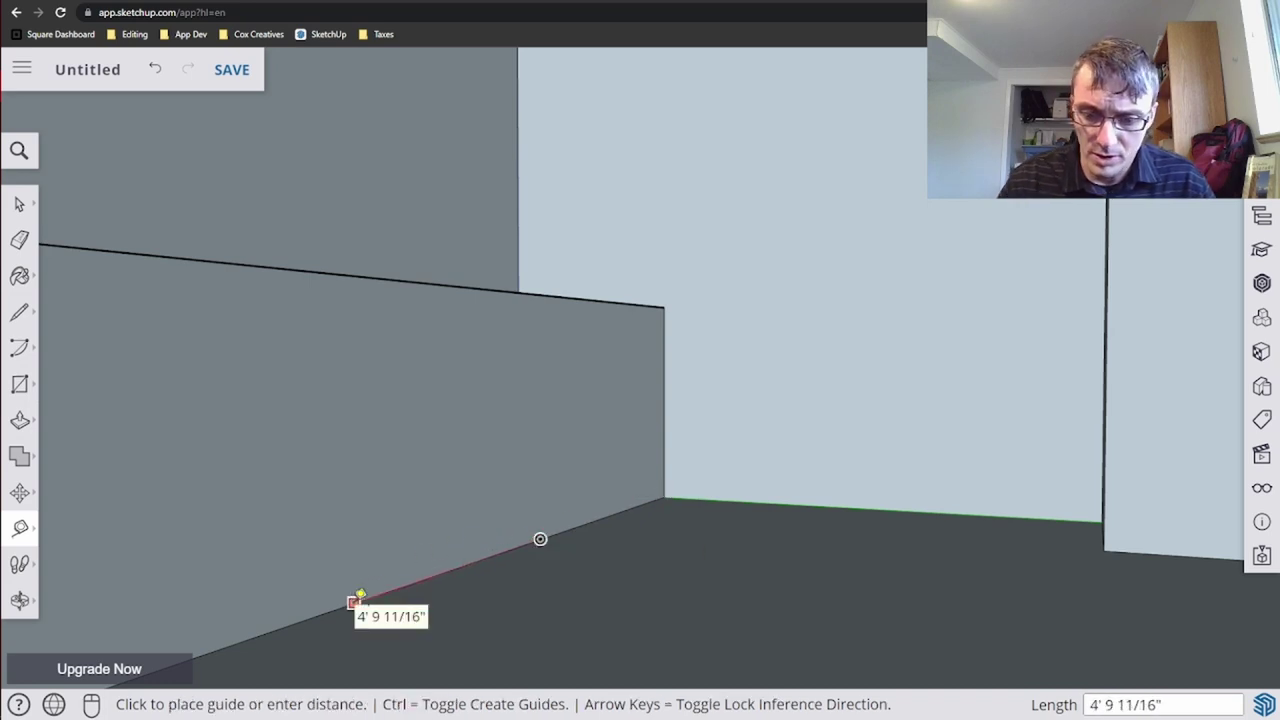
text(8)
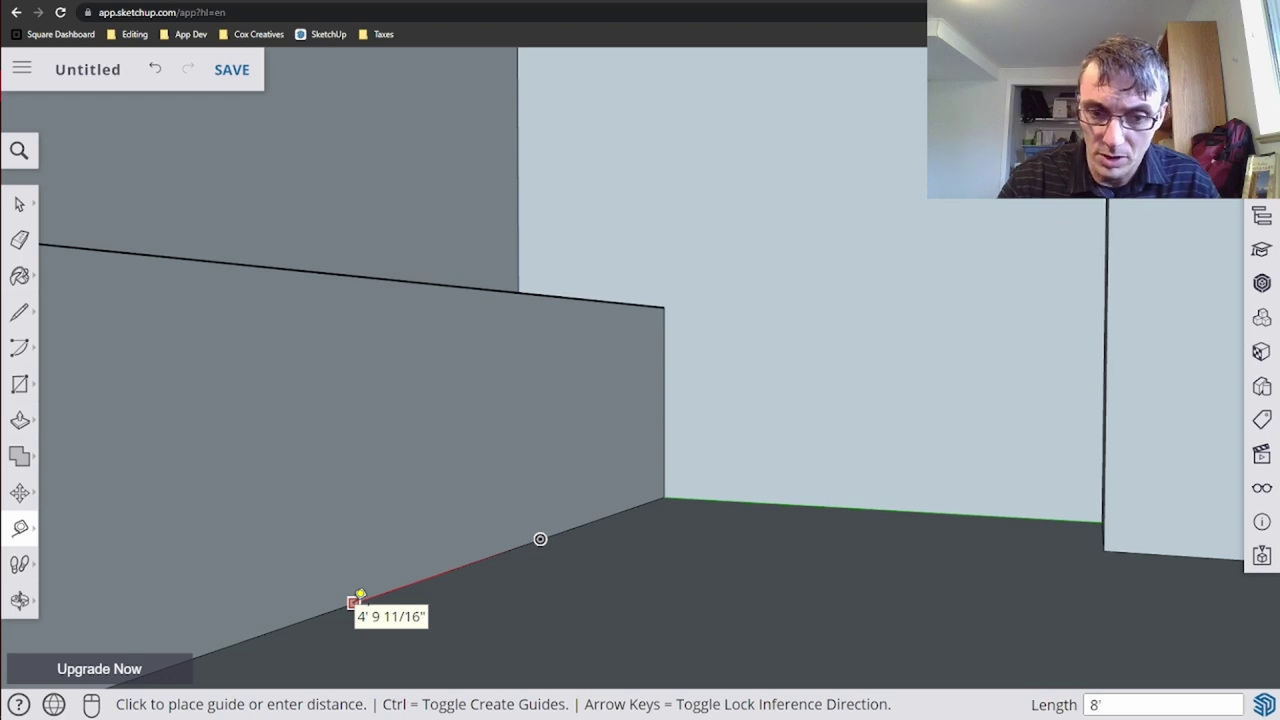
text(')
key(Return)
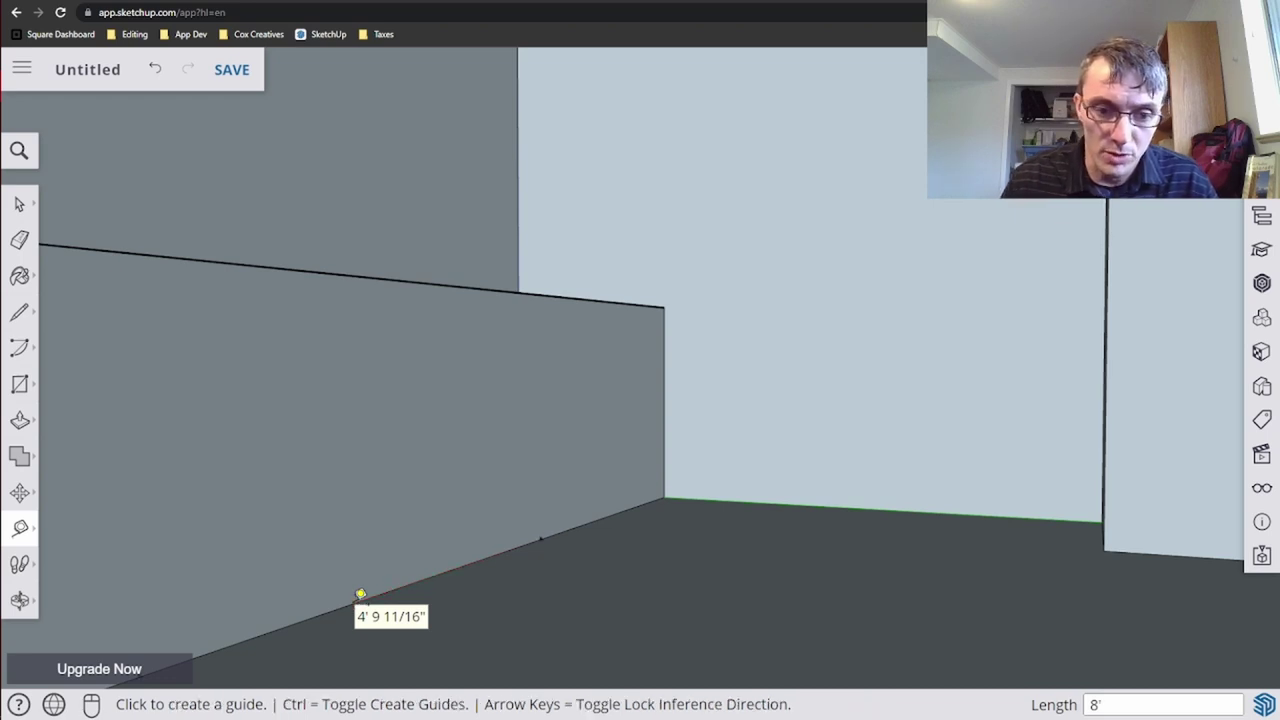
middle_drag(360, 594, 495, 586)
key(space)
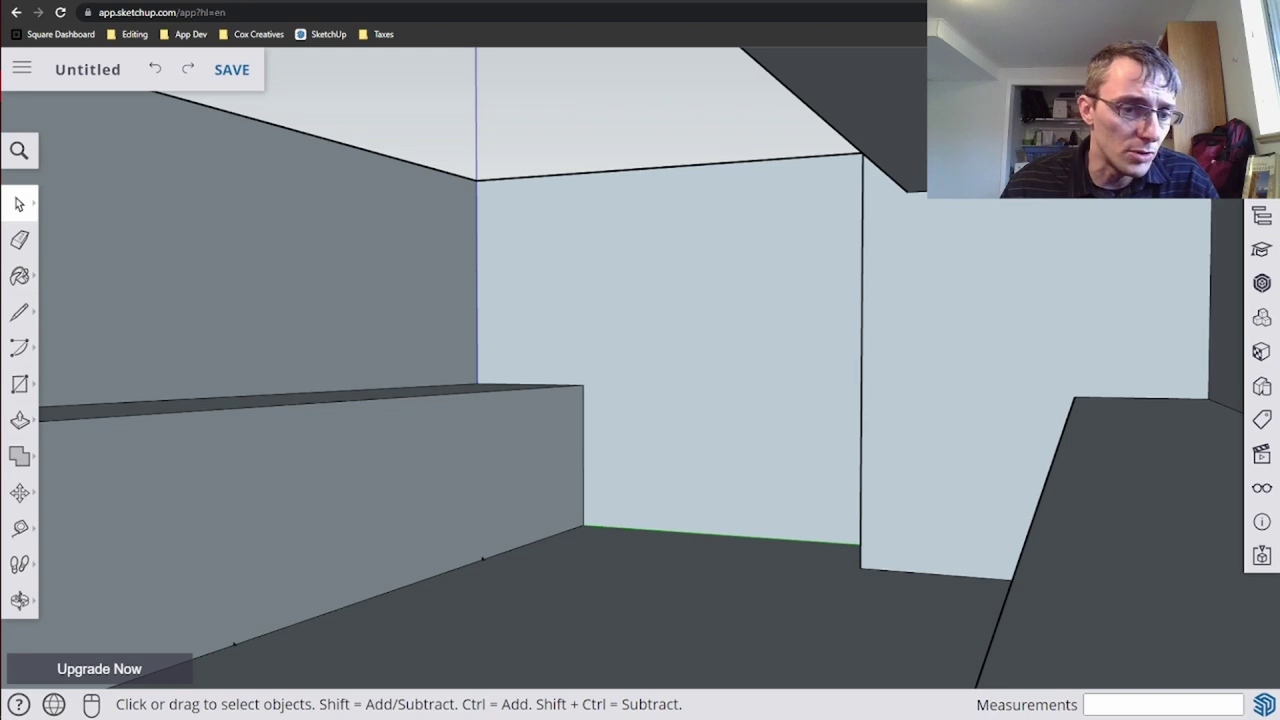
- Draw an upright 8' by 10' rectangle from the guide point on the left bench's front
click(19, 384)
click(234, 644)
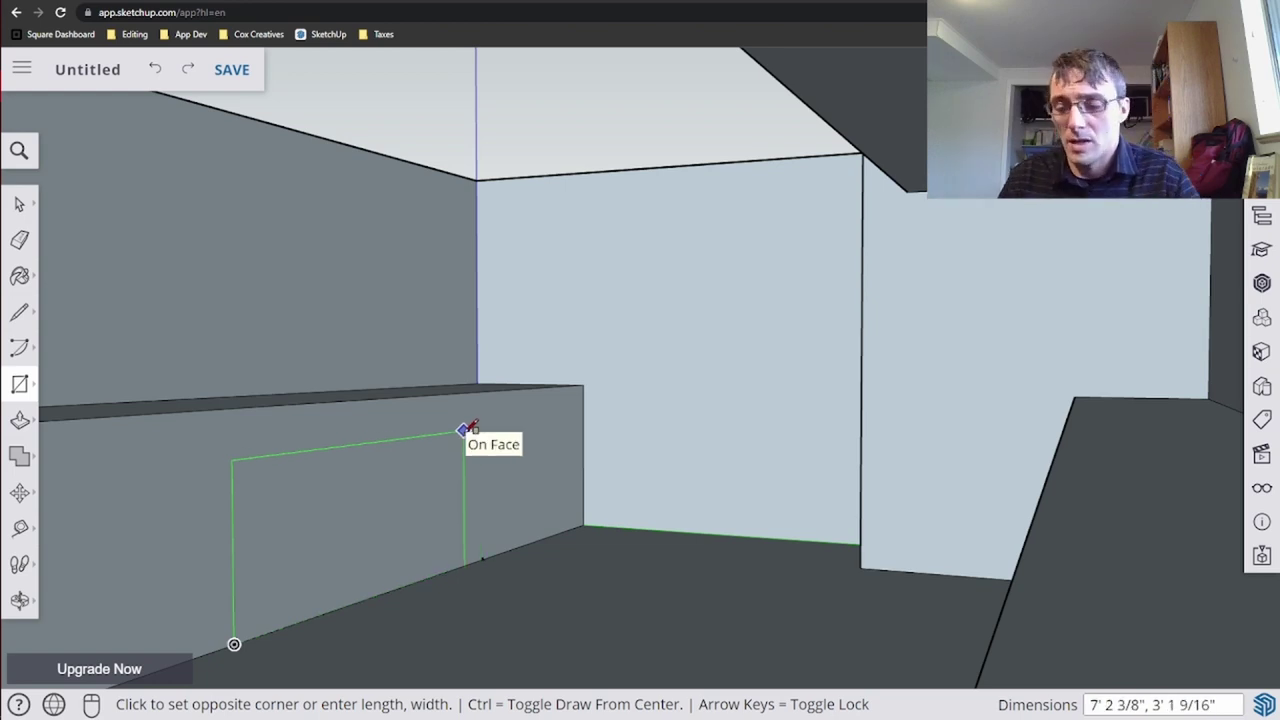
text(8',10)
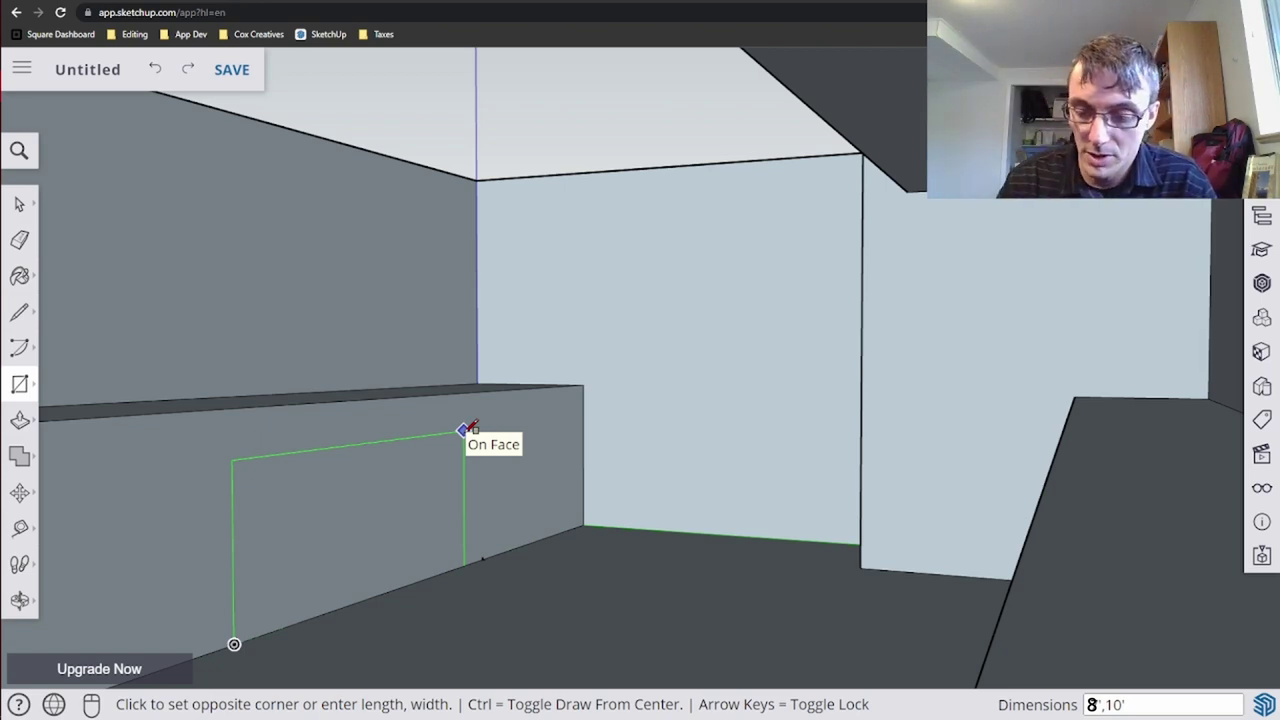
key(Return)
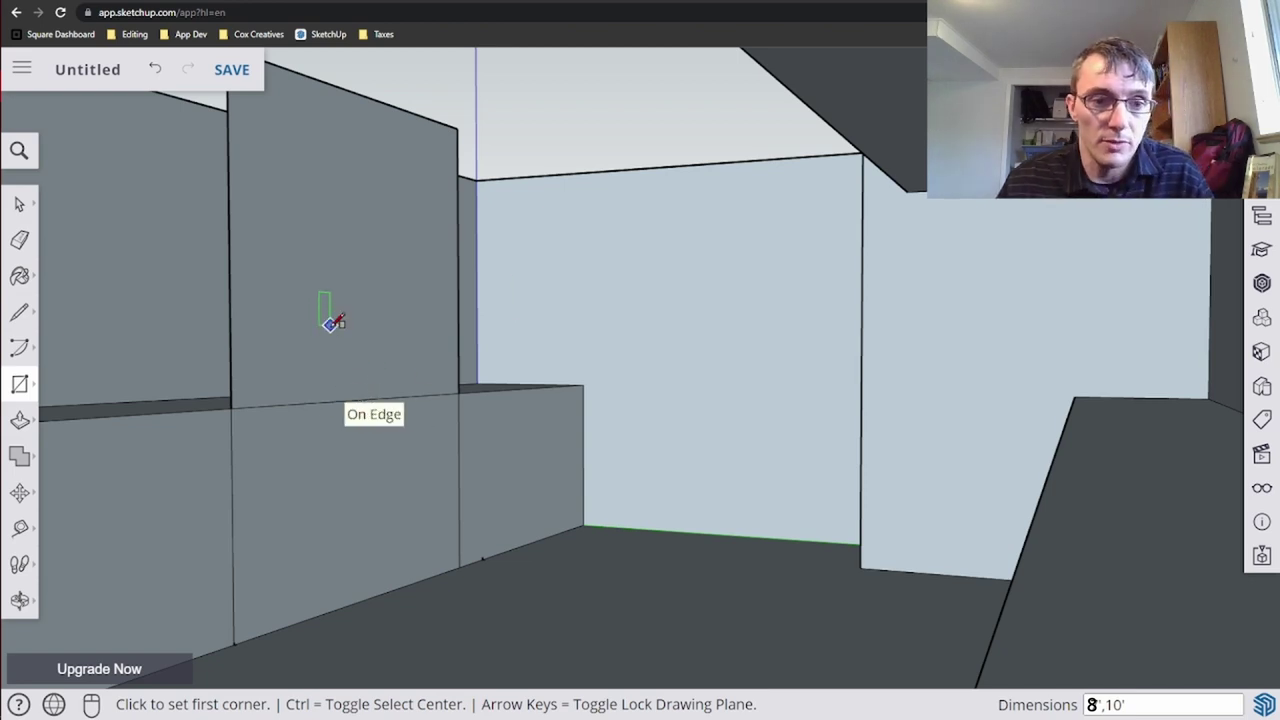
- Delete the ledge edge crossing the new wall and push the wall face out 2.5'
key(space)
click(323, 405)
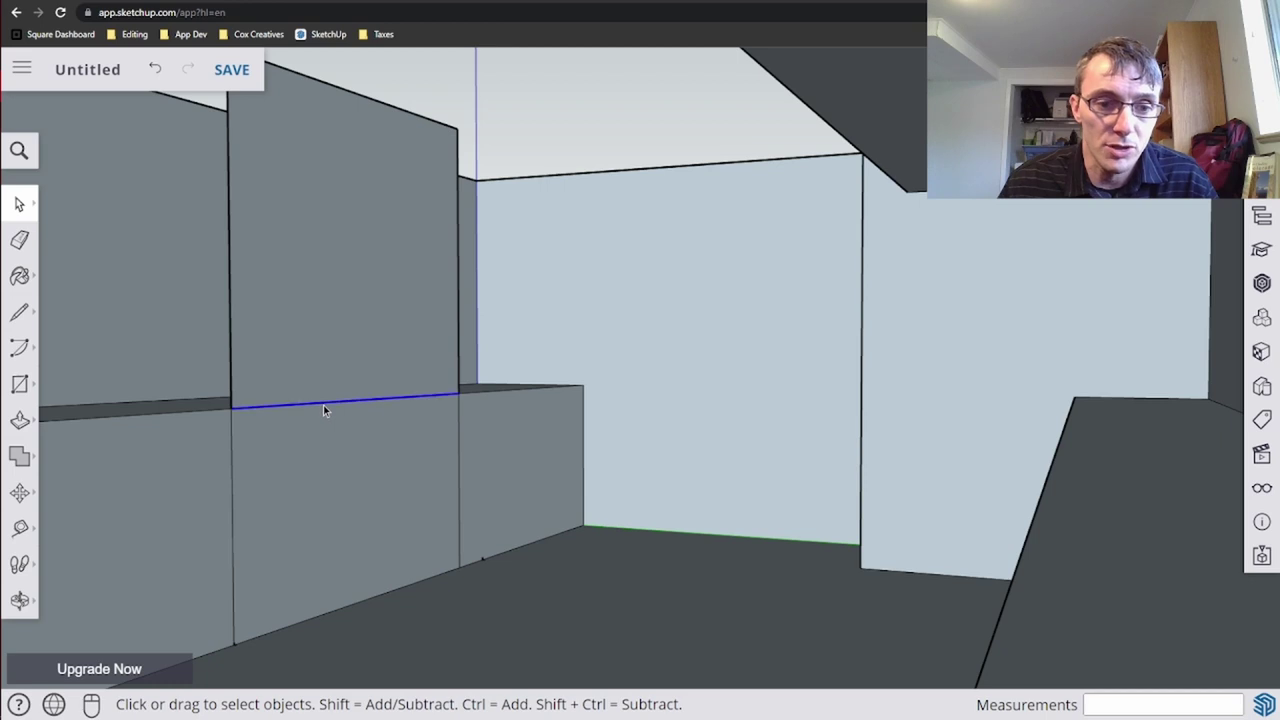
key(Delete)
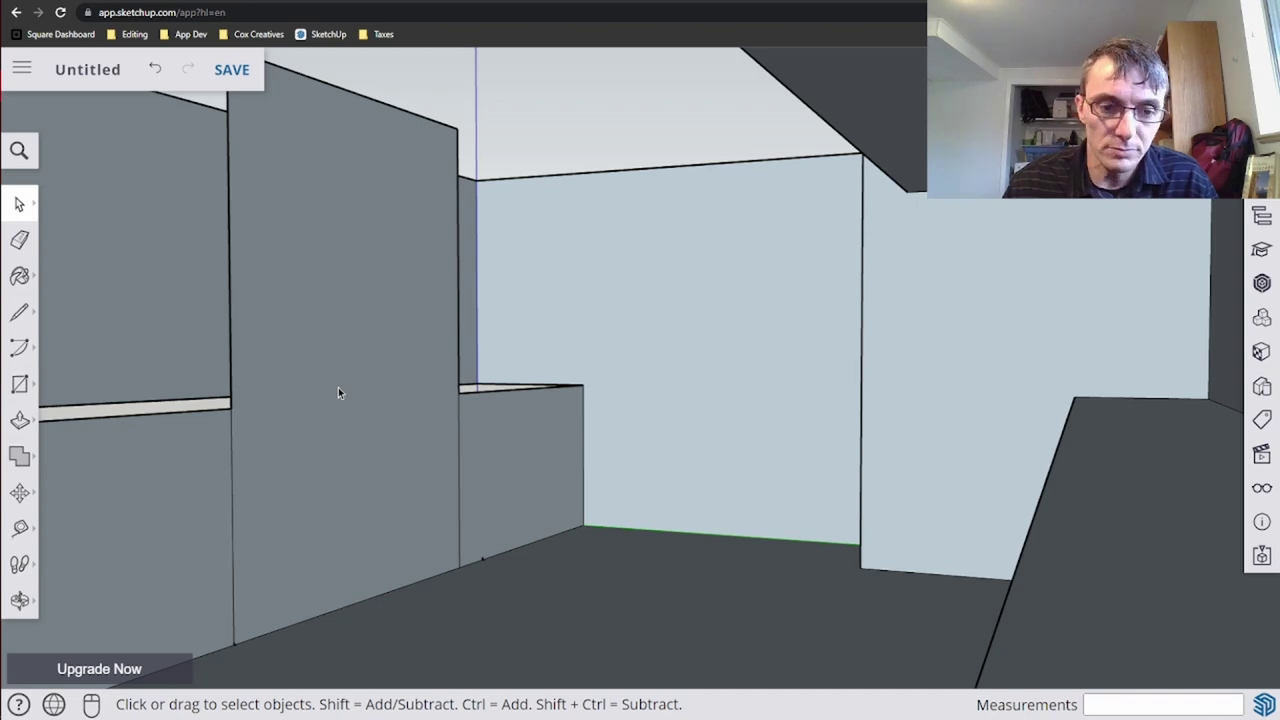
key(p)
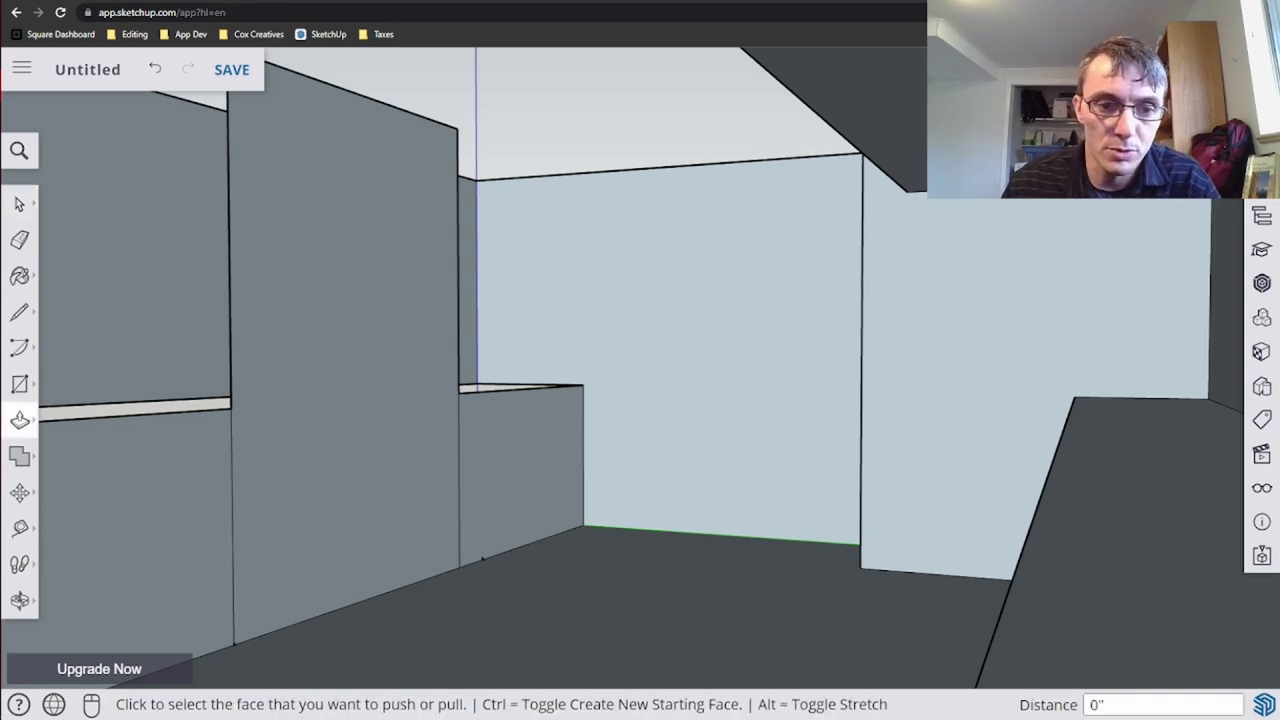
click(323, 430)
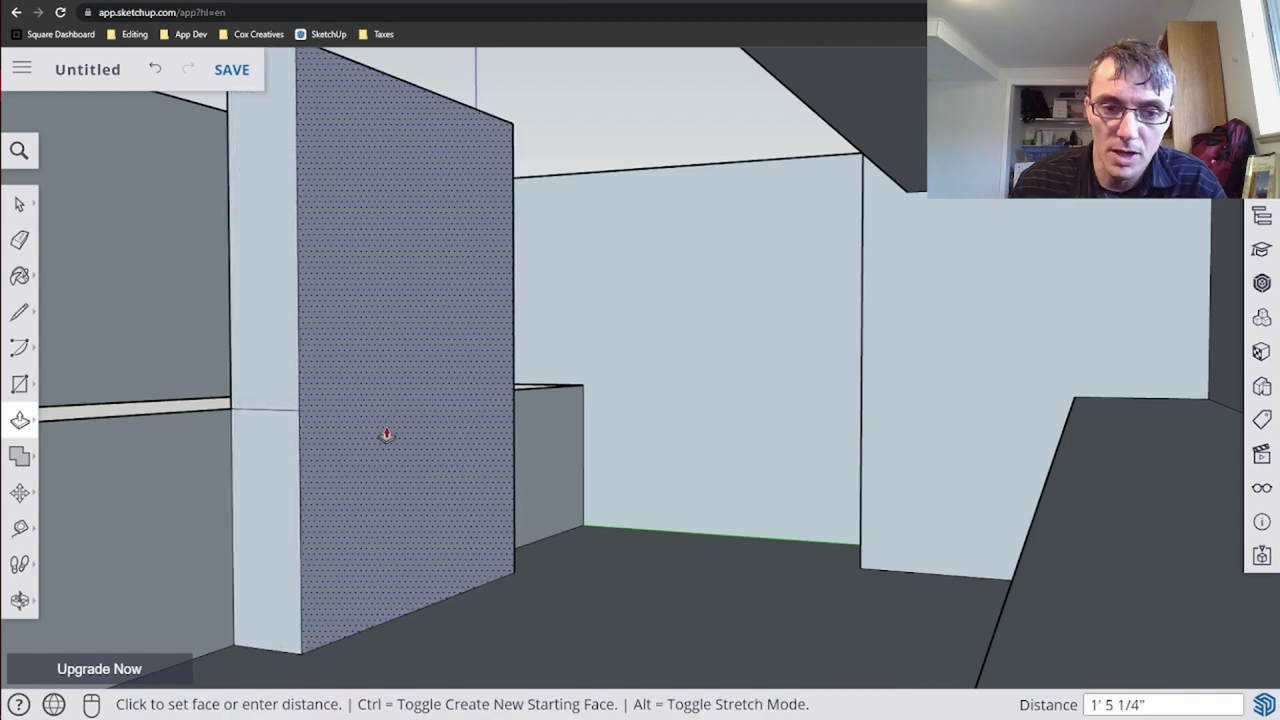
text(2)
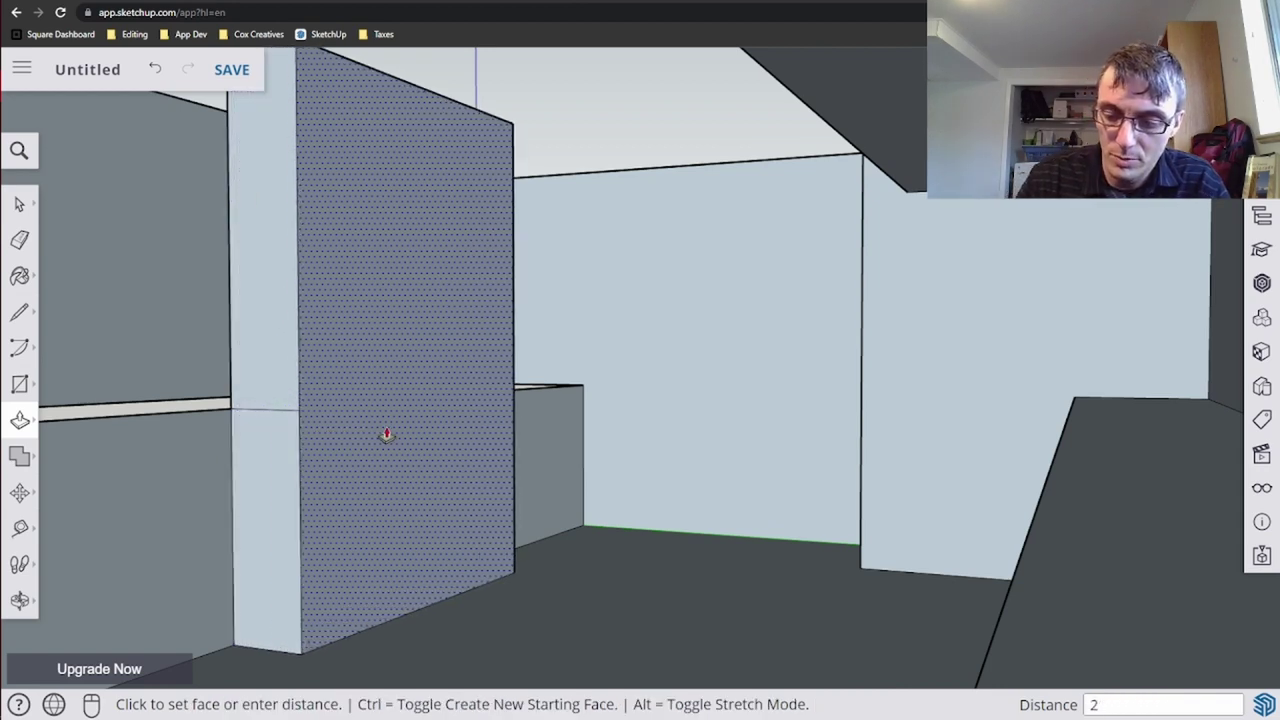
text(.5')
key(Return)
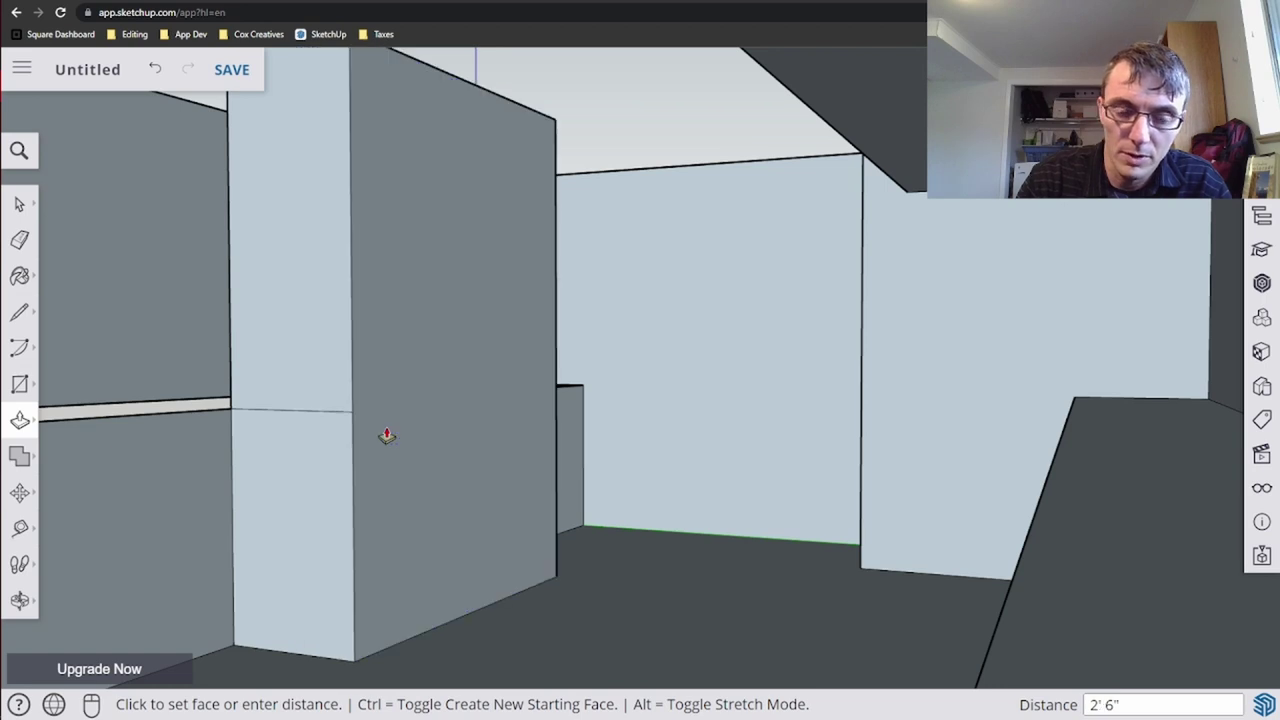
key(space)
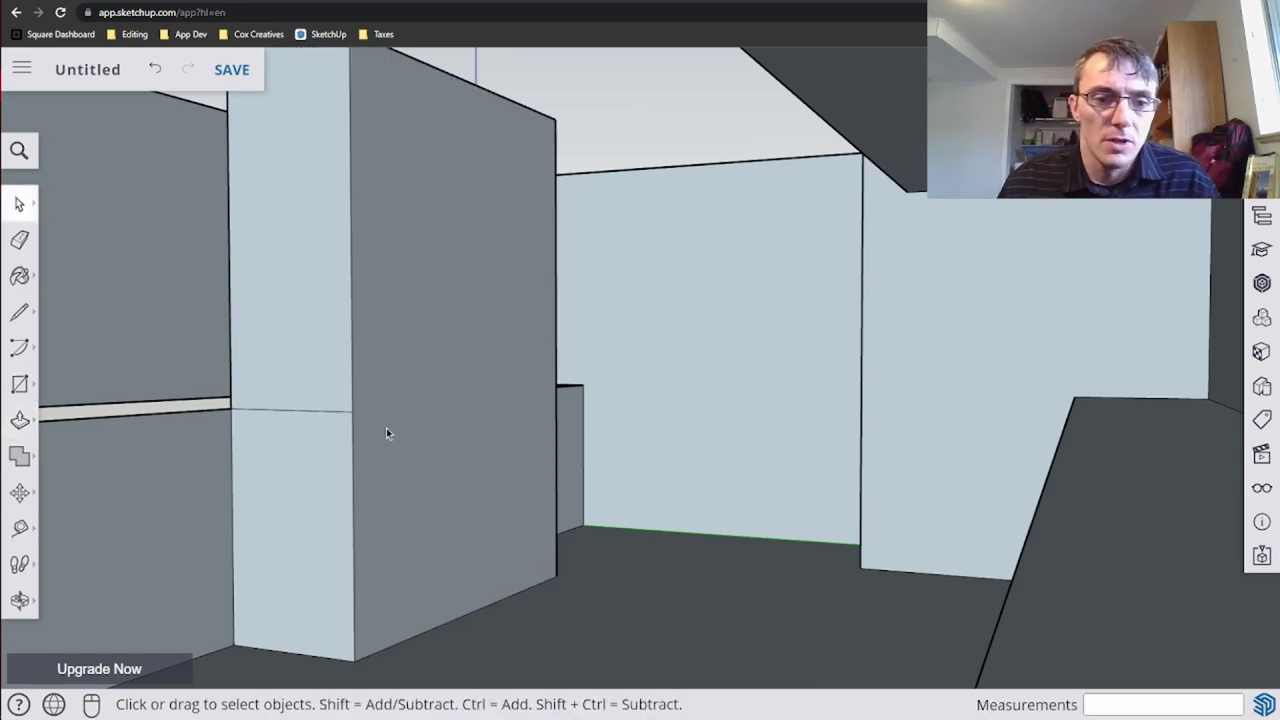
scroll(365, 439, down, 3)
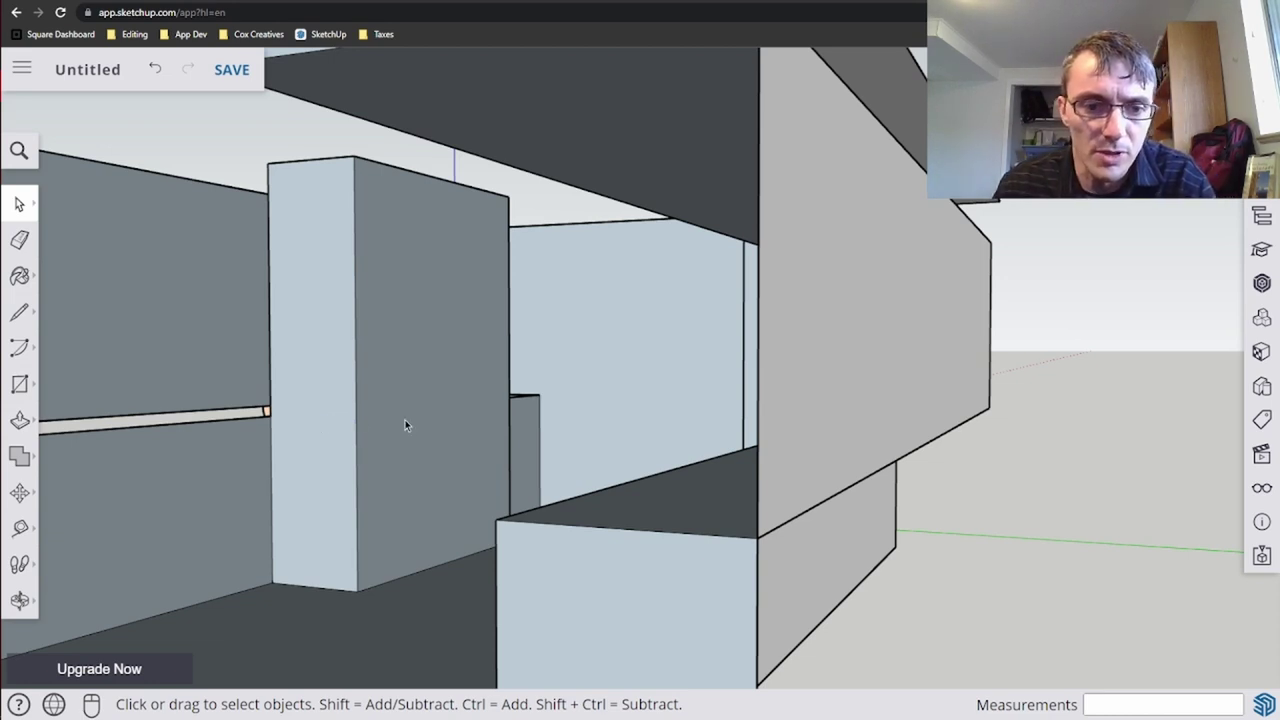
- Delete the horizontal edge across the pillar face so the side becomes one face
key(p)
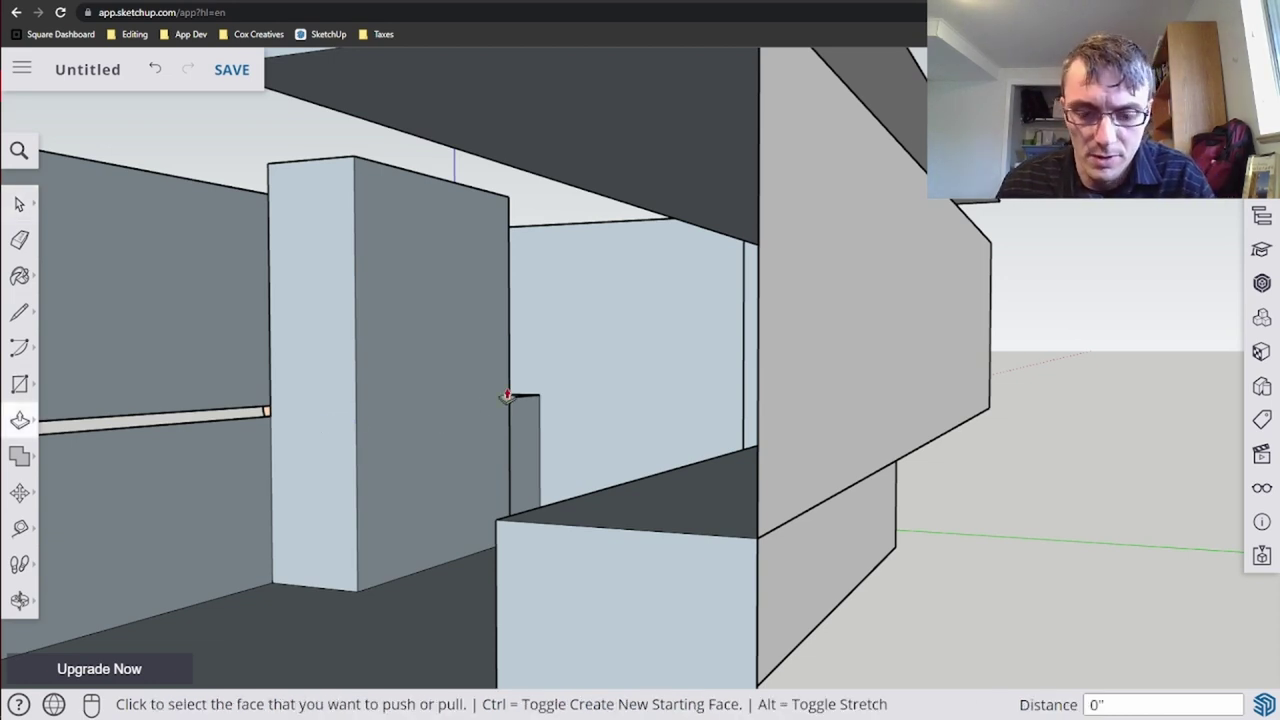
key(o)
drag(506, 383, 691, 346)
scroll(686, 300, up, 5)
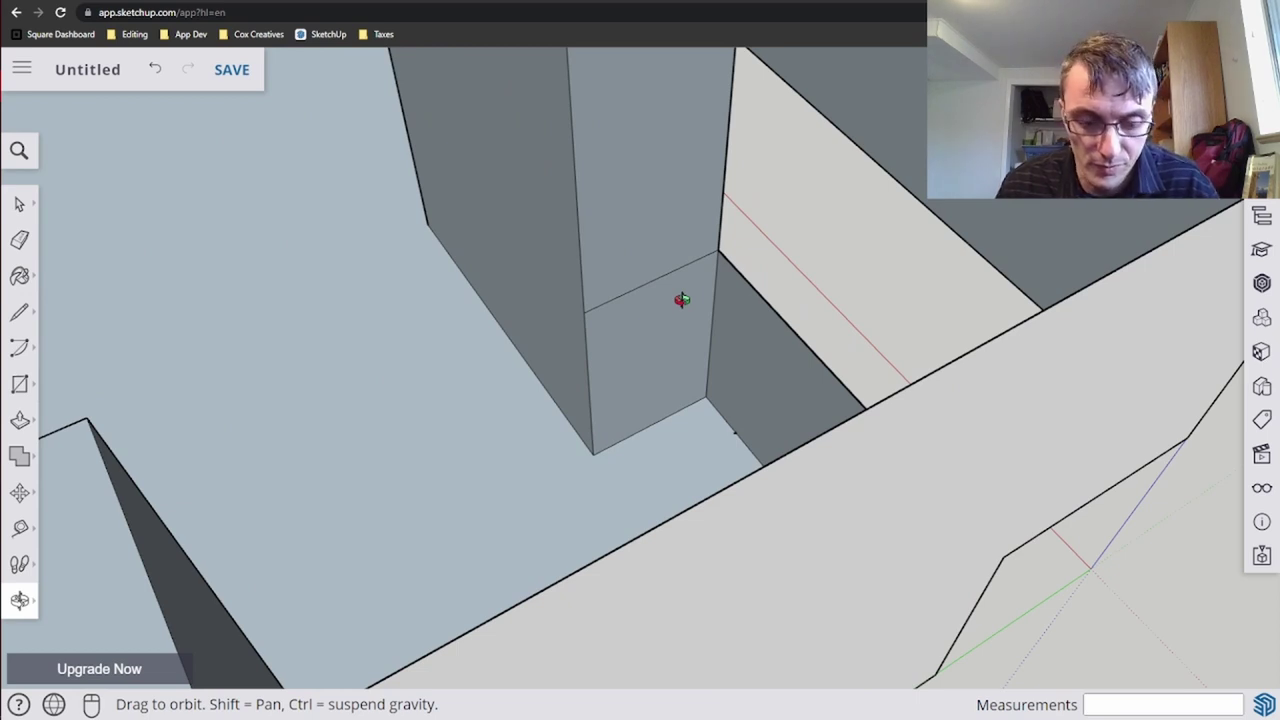
key(space)
click(658, 278)
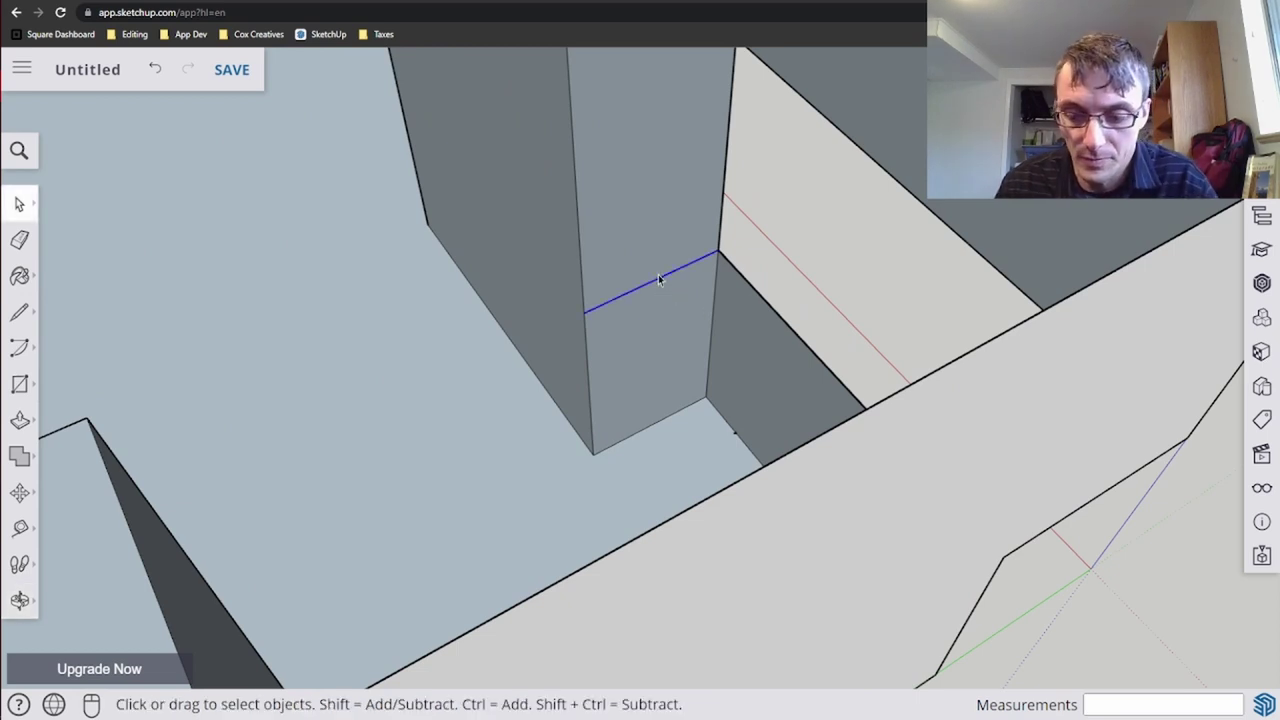
key(Delete)
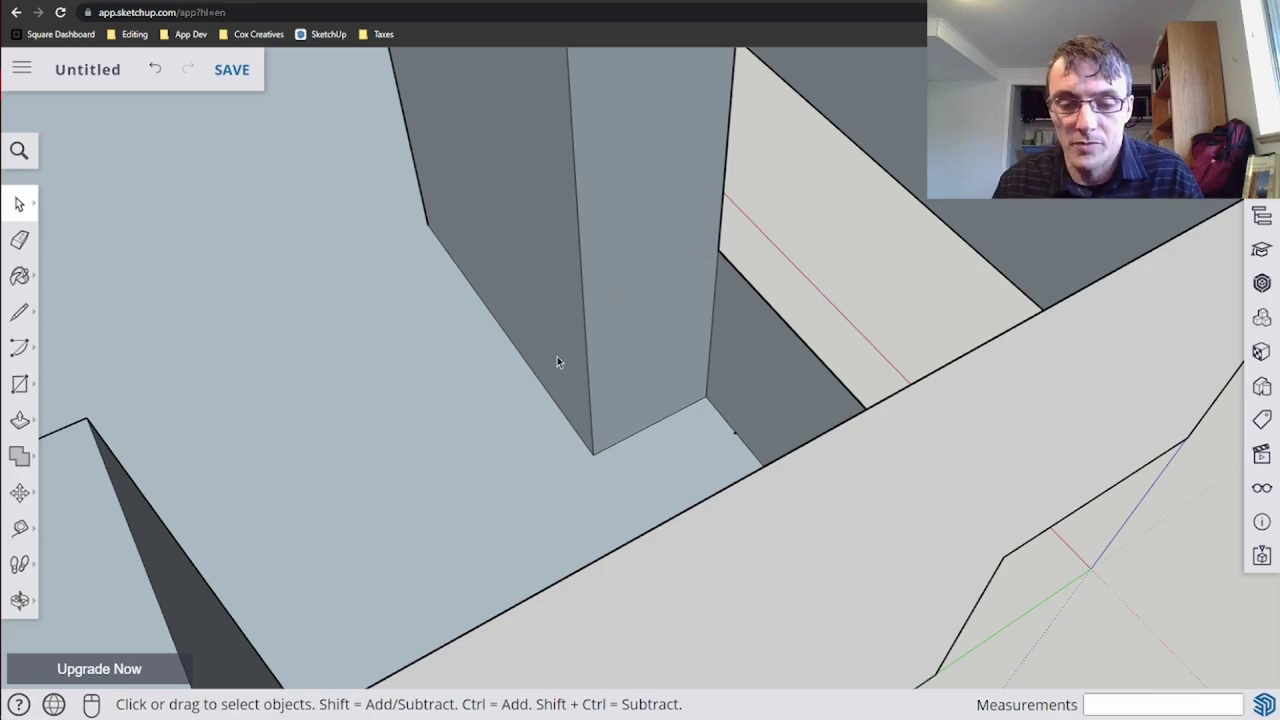
middle_drag(557, 362, 881, 232)
scroll(789, 419, down, 4)
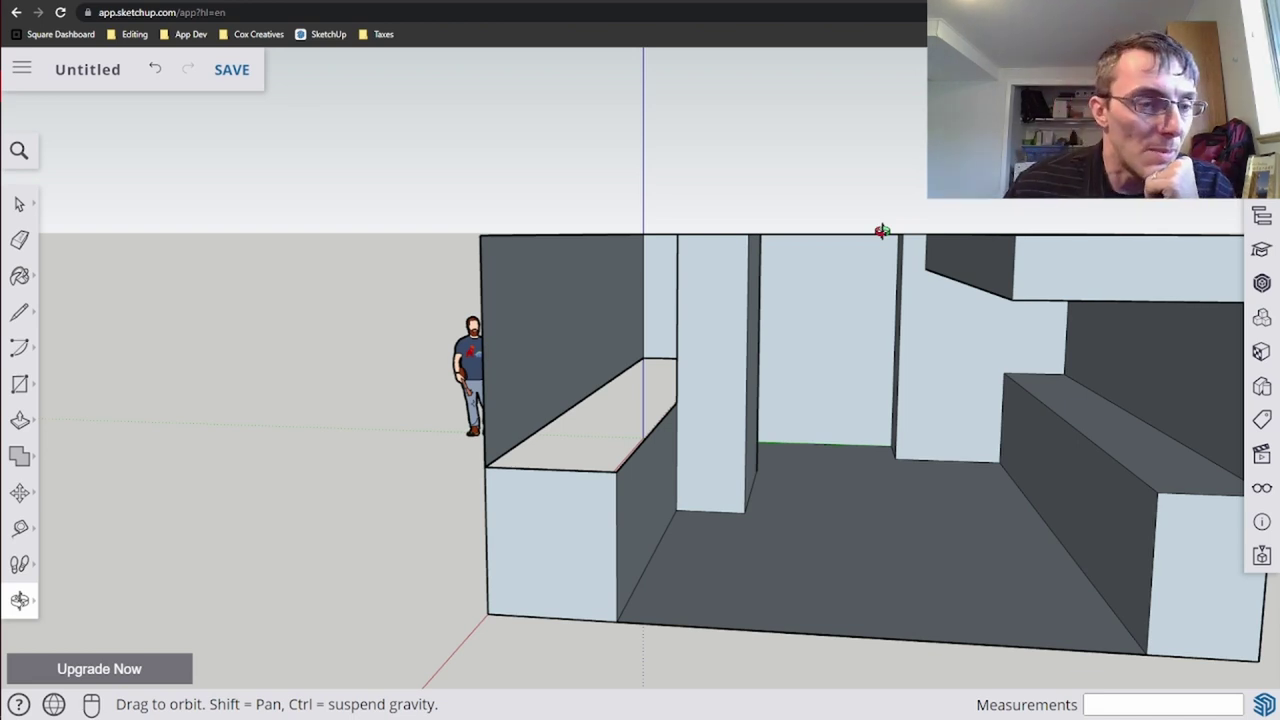
- Cut a diagonal line across the column and delete its corner edges and leftover triangular face
click(20, 318)
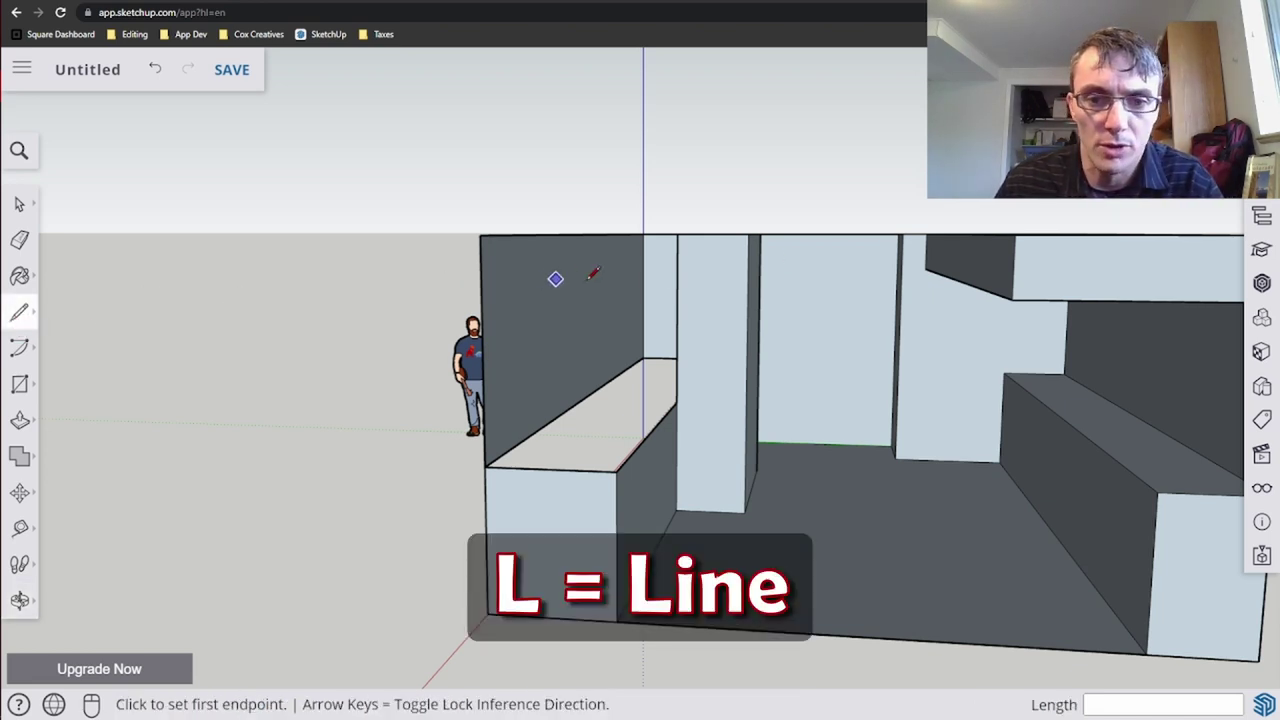
click(676, 510)
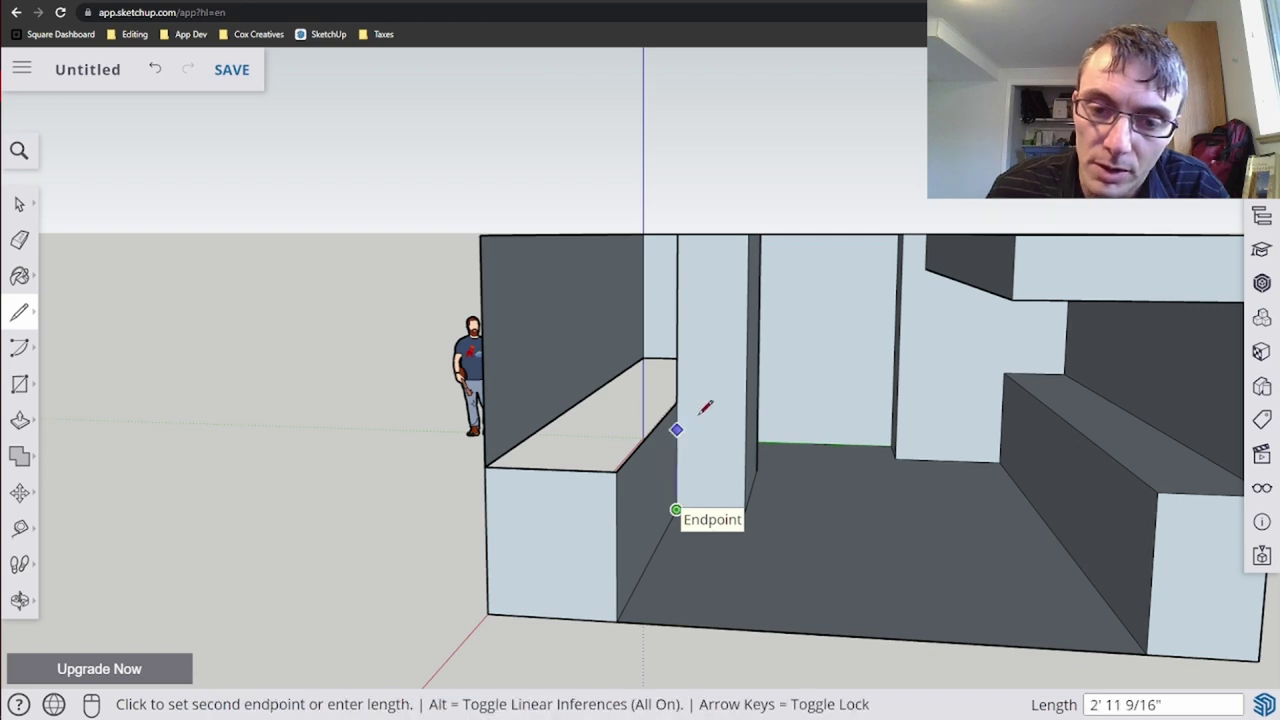
click(748, 234)
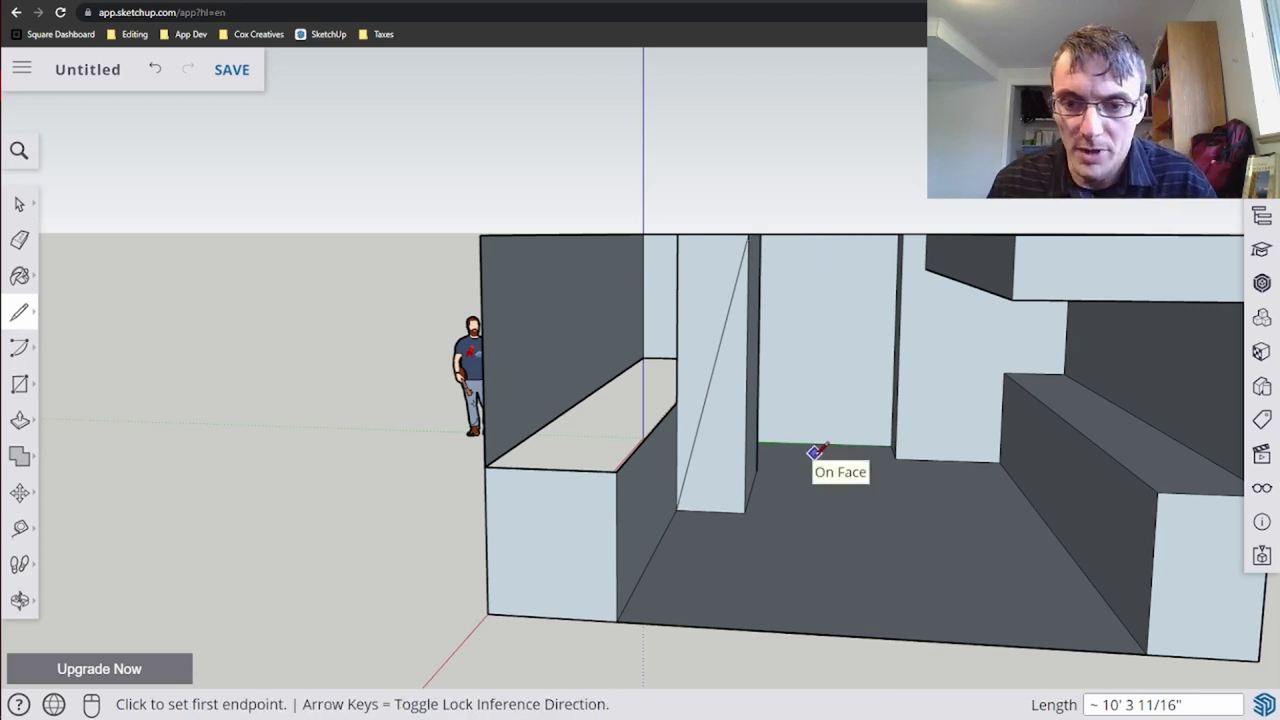
key(space)
click(746, 459)
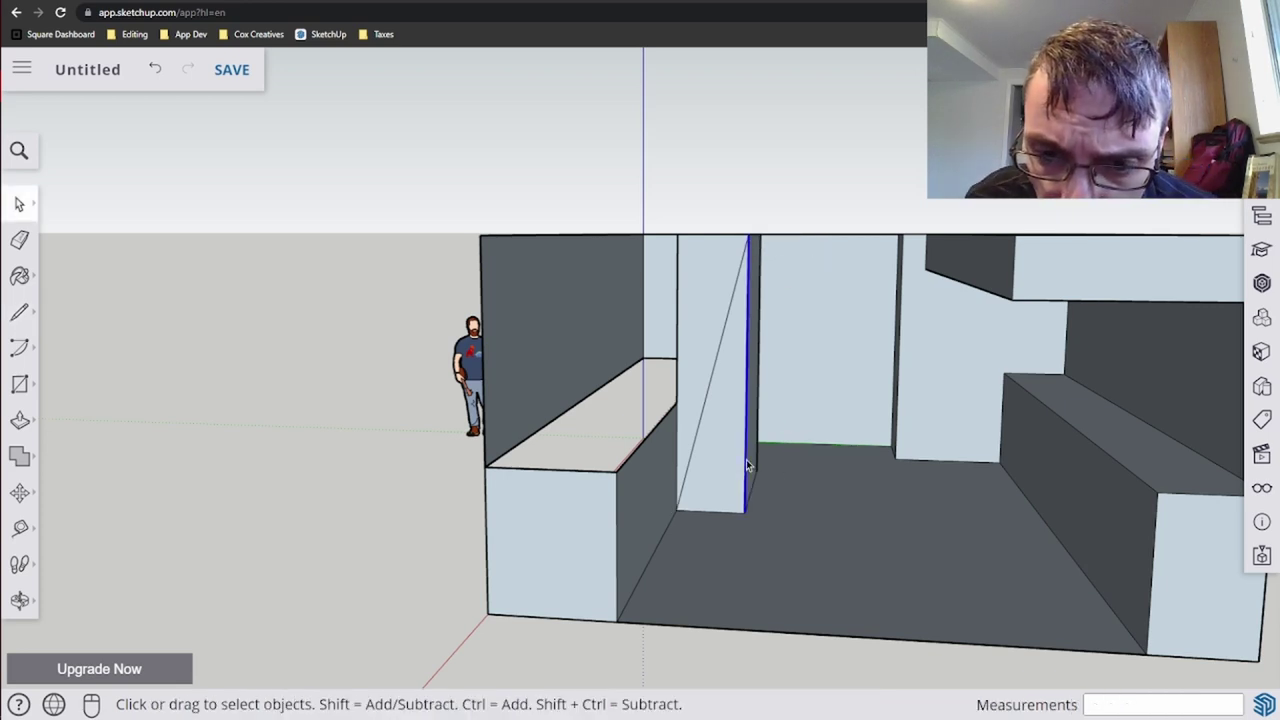
key(Delete)
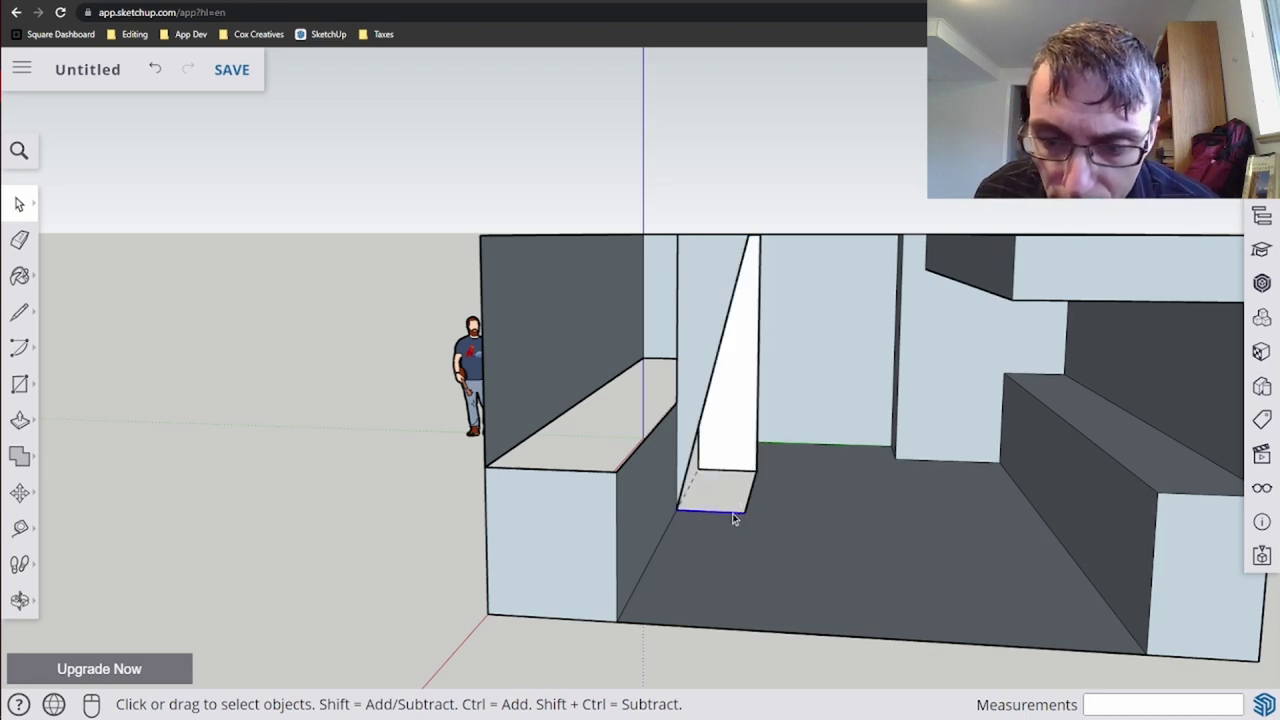
key(Delete)
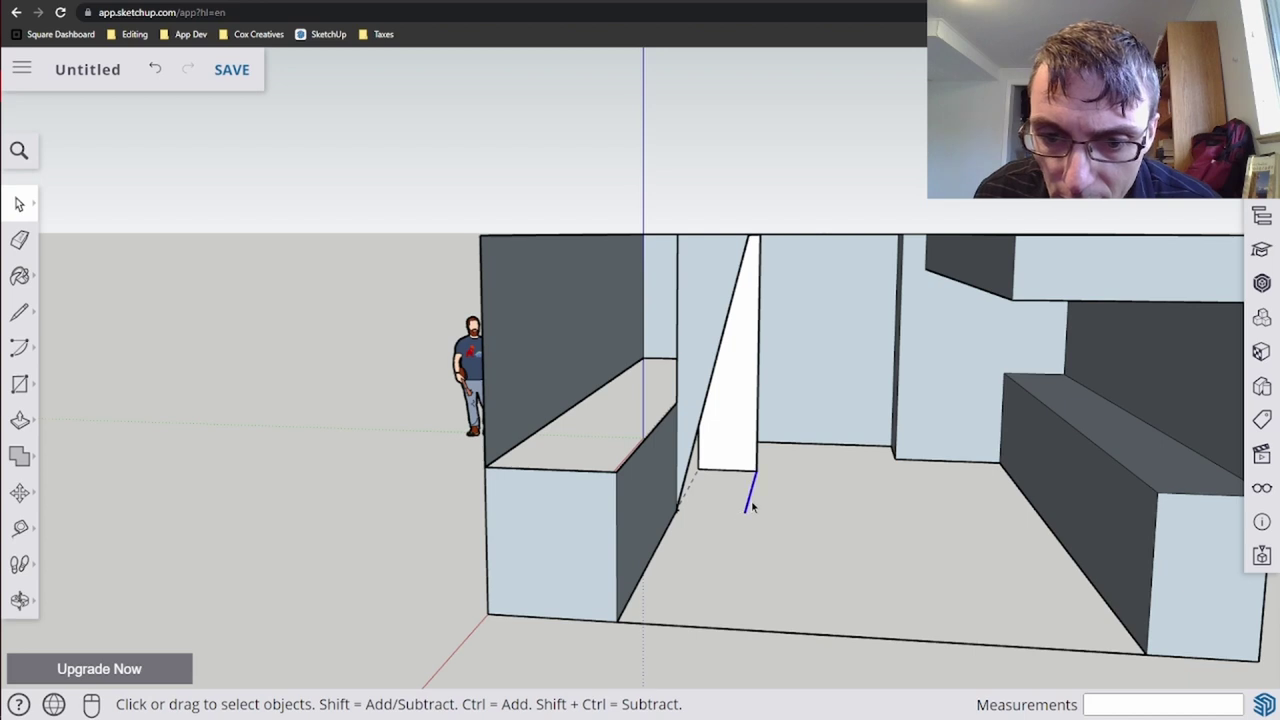
click(758, 456)
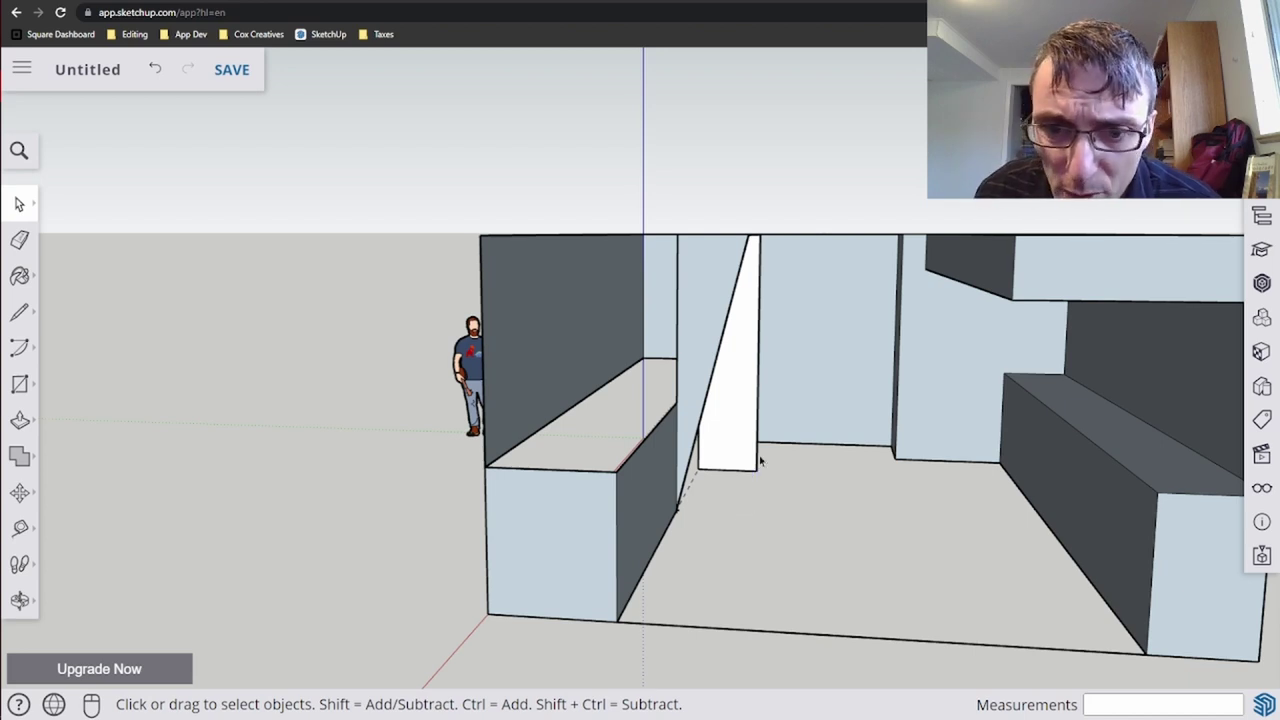
key(Delete)
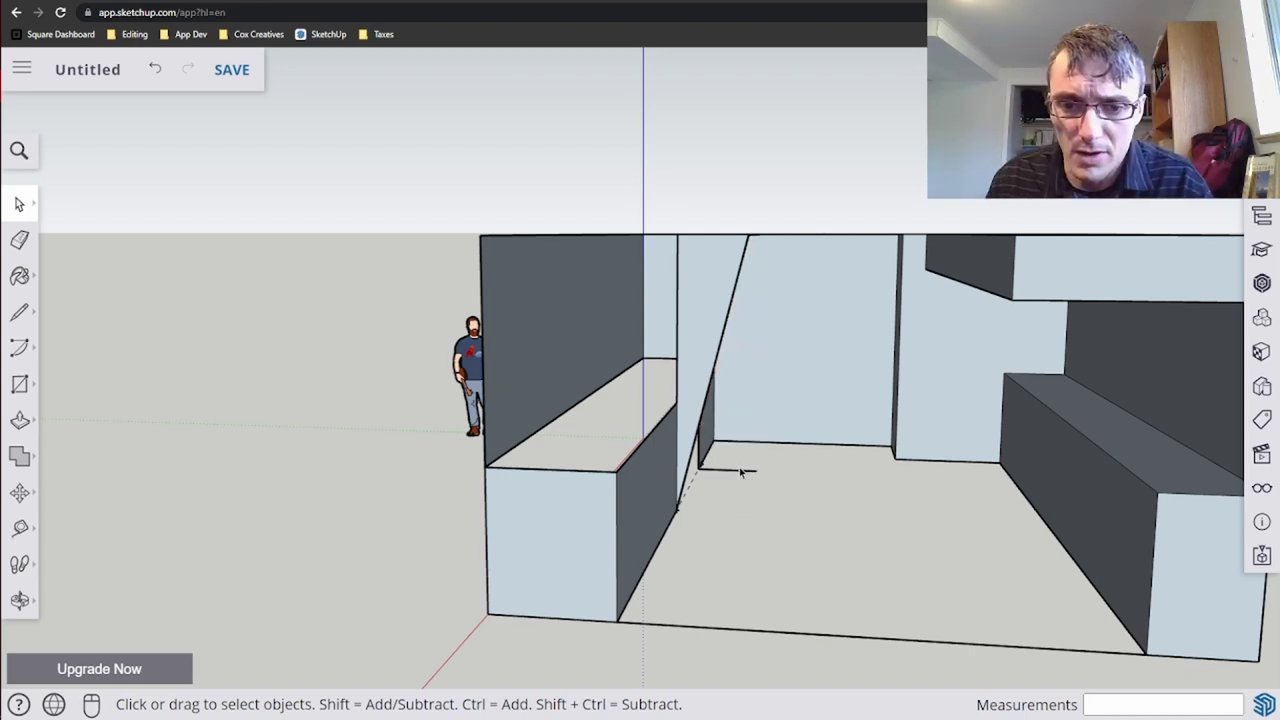
key(Delete)
middle_drag(760, 425, 554, 476)
- Redraw two lines from the wall's bottom endpoint to the slab corners to re-close the faces
key(l)
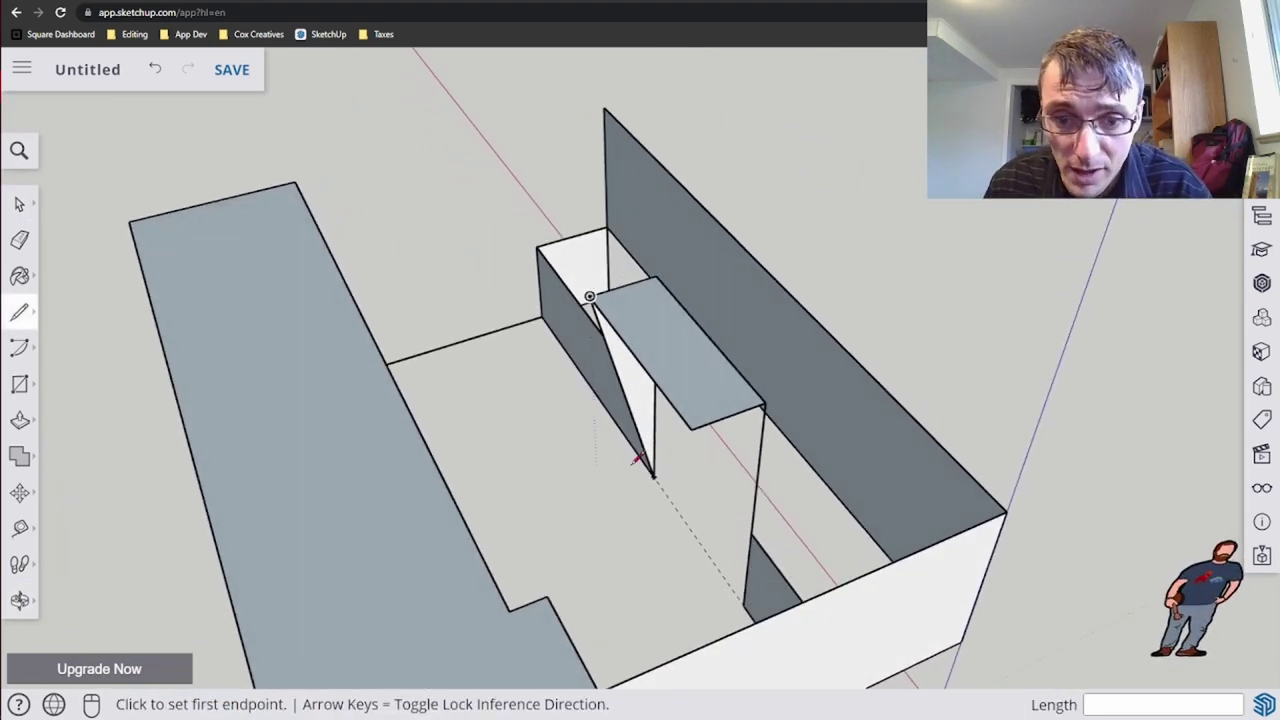
click(742, 605)
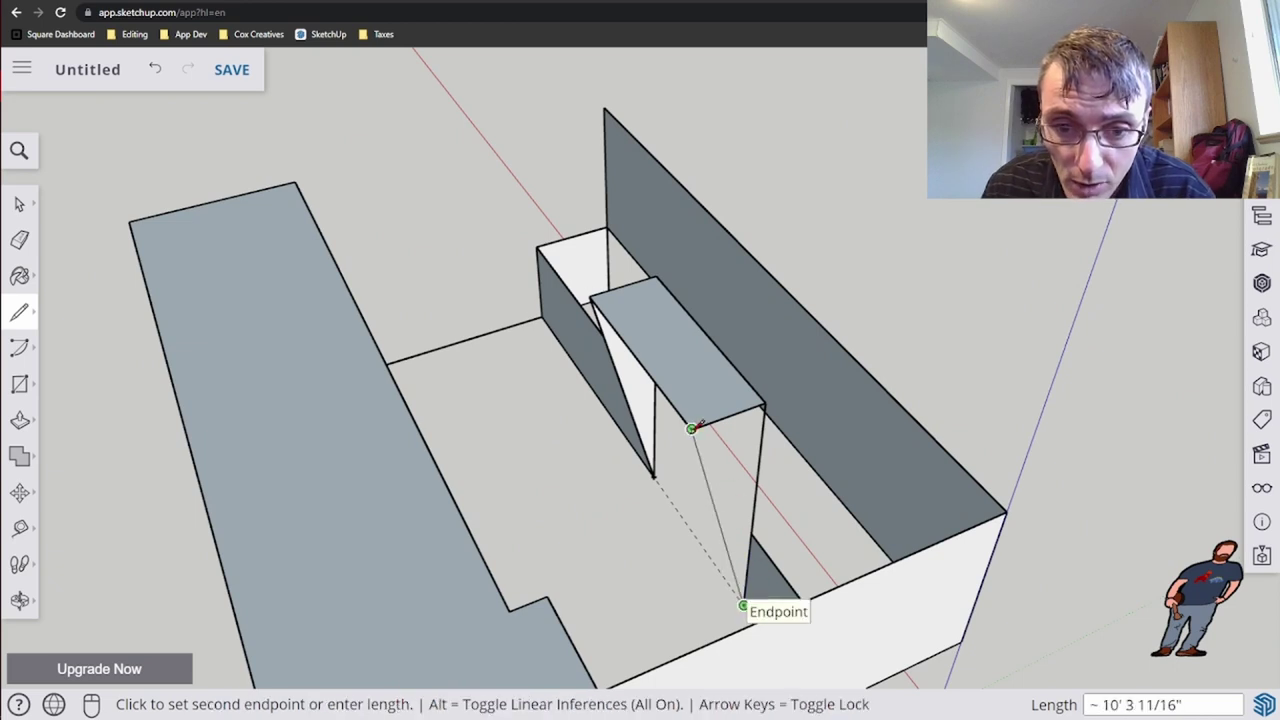
click(692, 428)
click(744, 604)
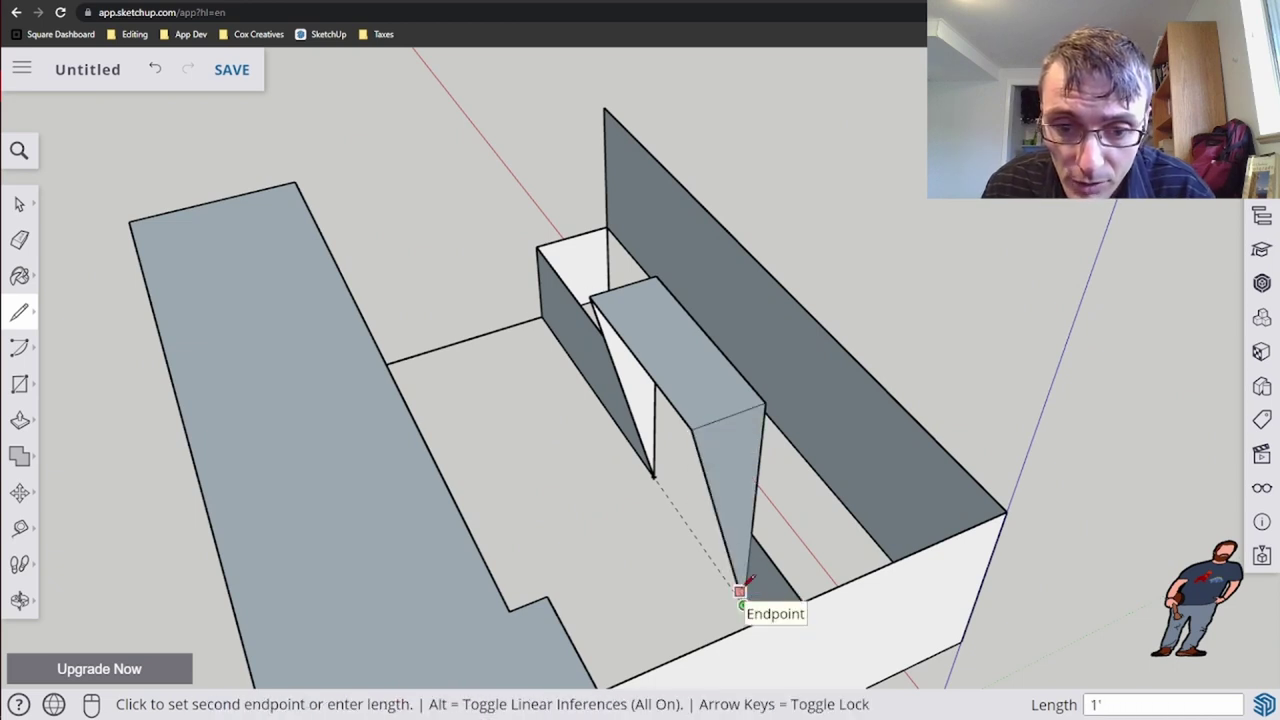
click(653, 476)
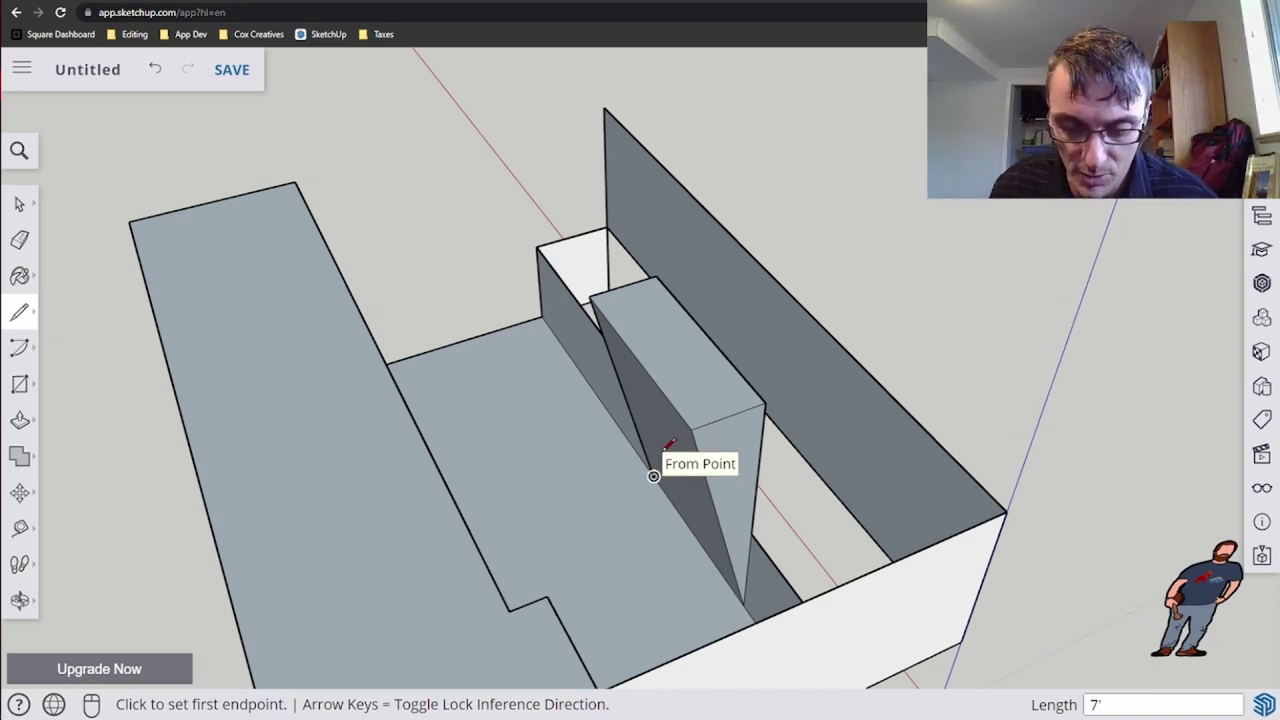
middle_drag(653, 476, 920, 137)
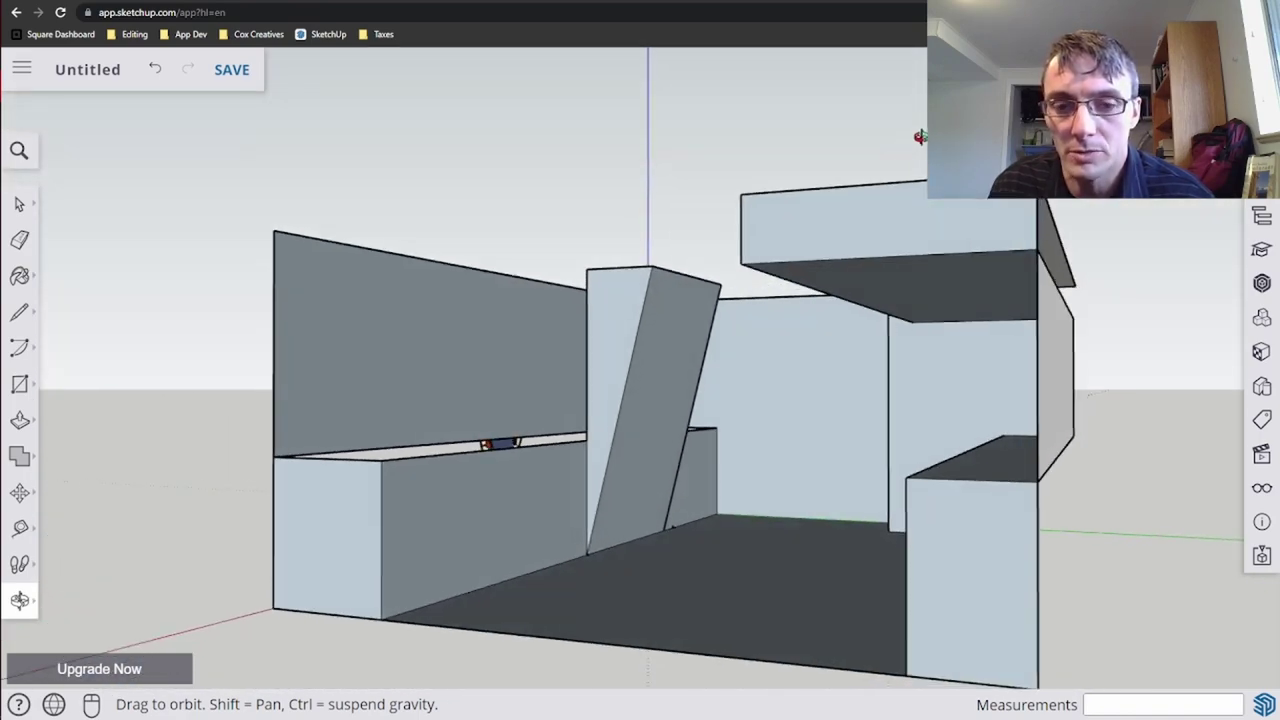
- Try dark red paint on the block's right and left faces, then undo it
scroll(726, 449, up, 5)
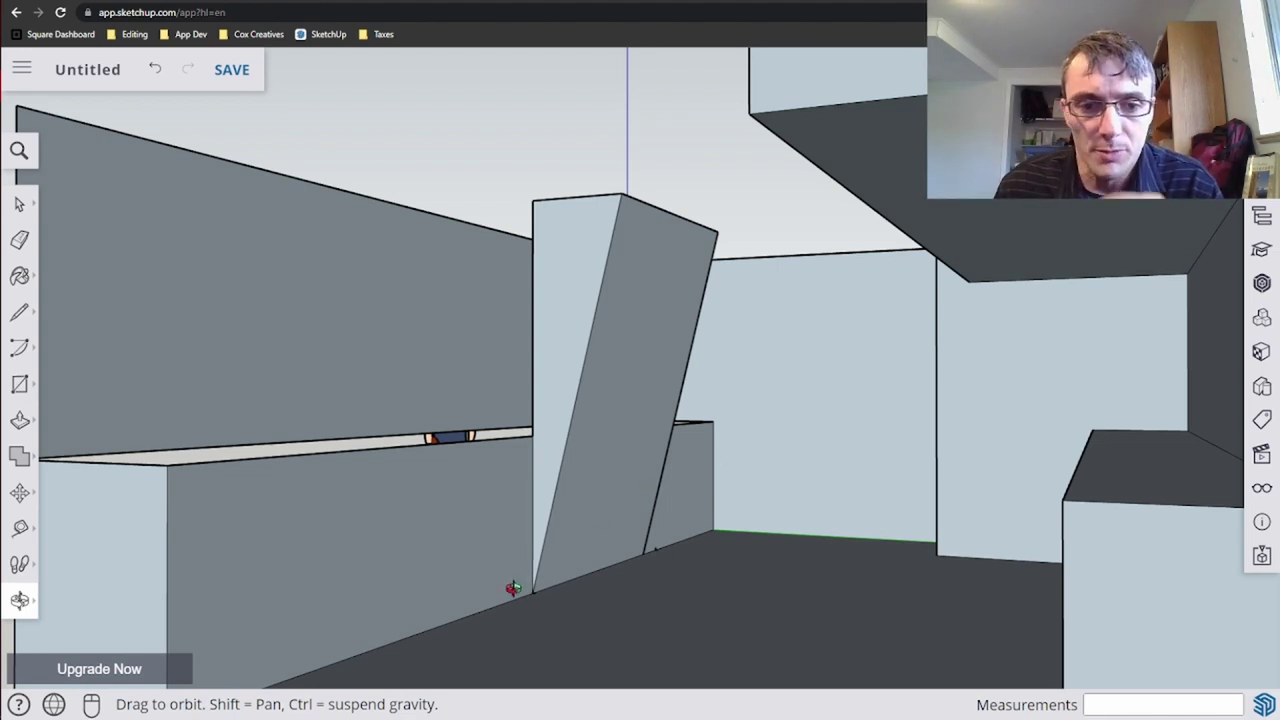
click(21, 279)
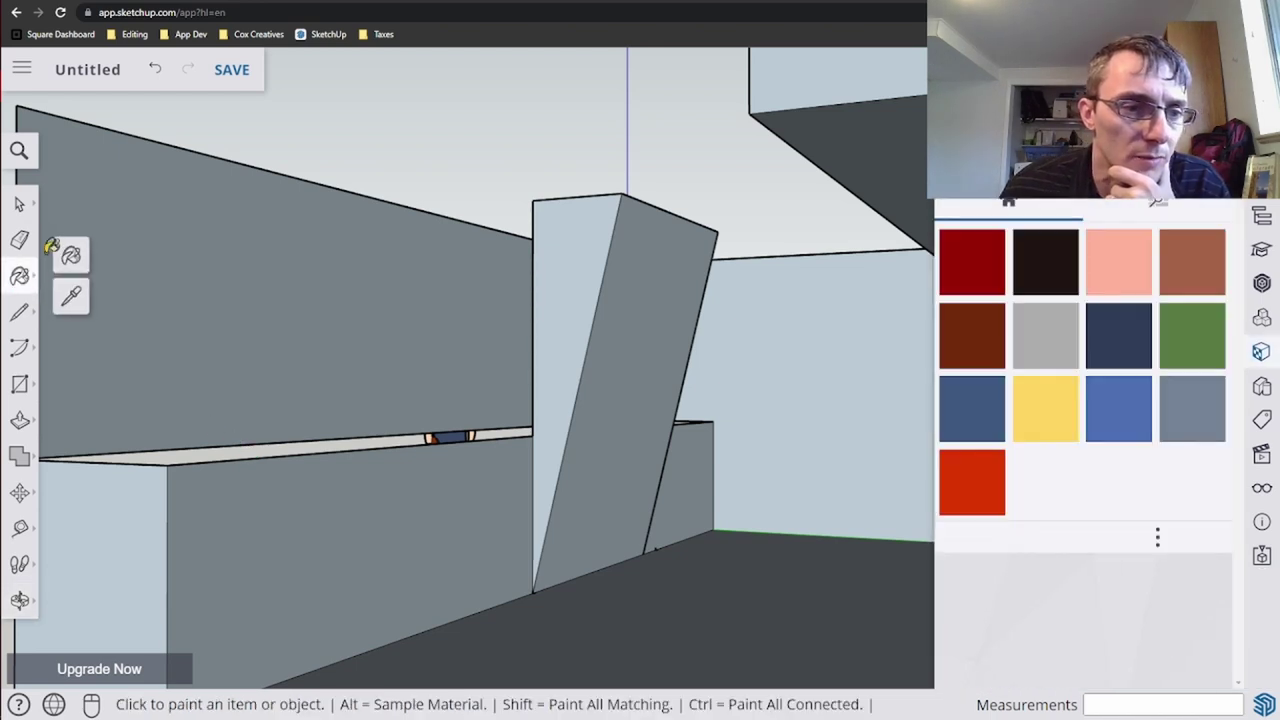
key(space)
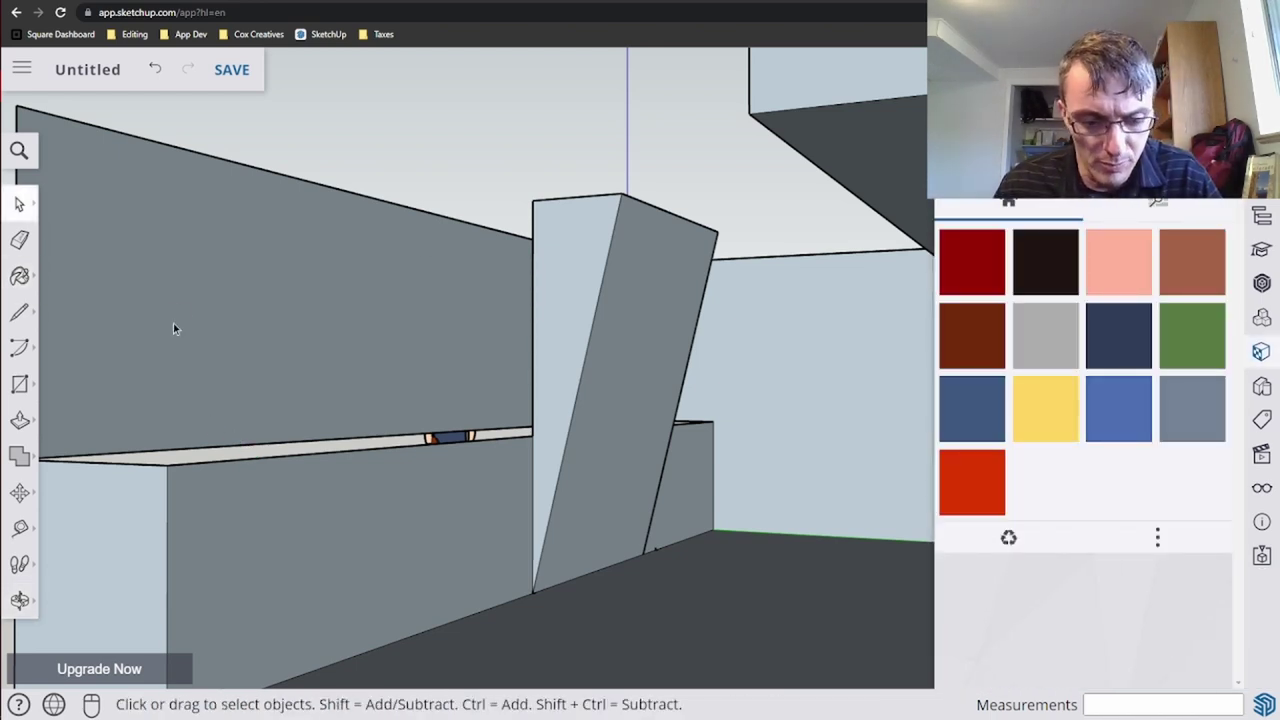
key(b)
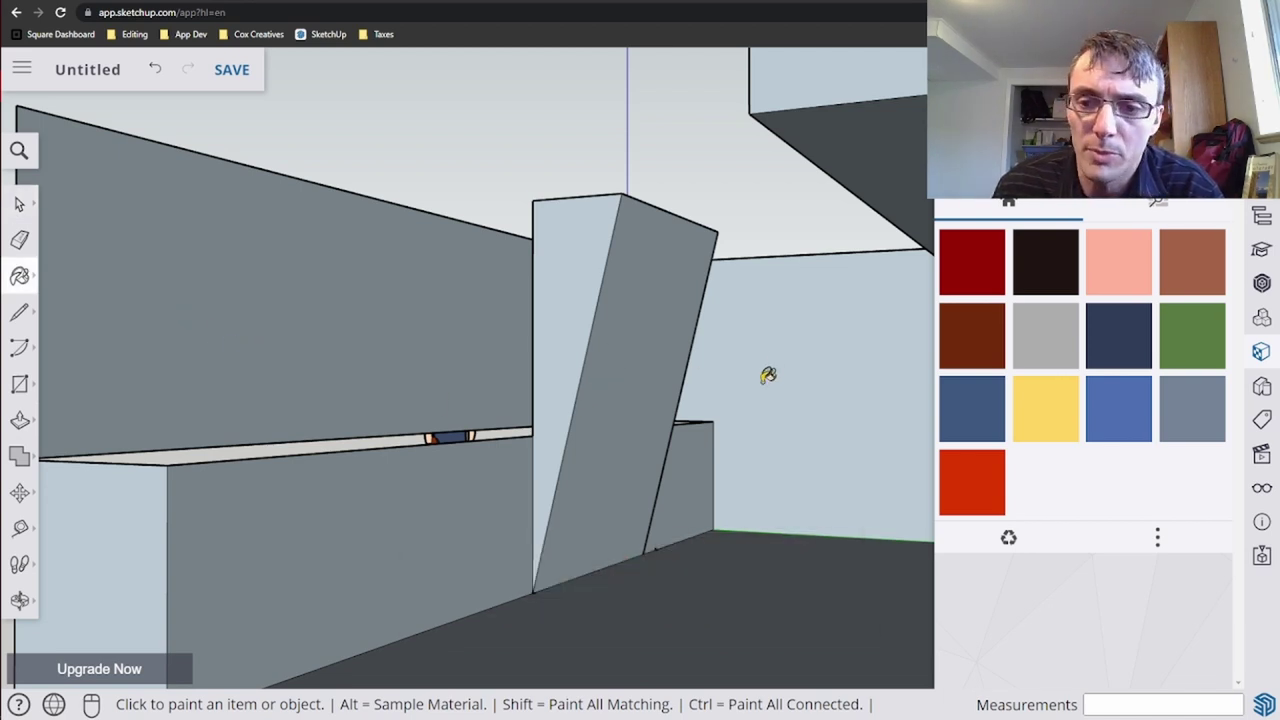
click(966, 272)
click(611, 291)
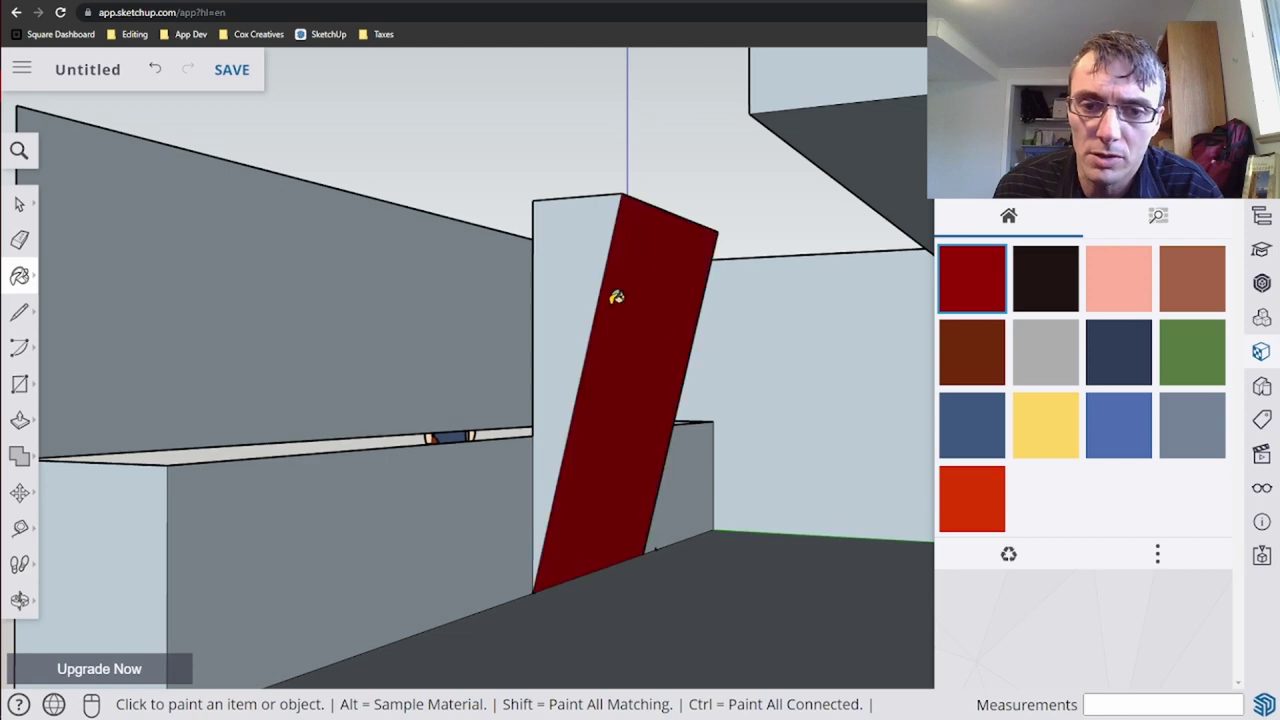
click(593, 270)
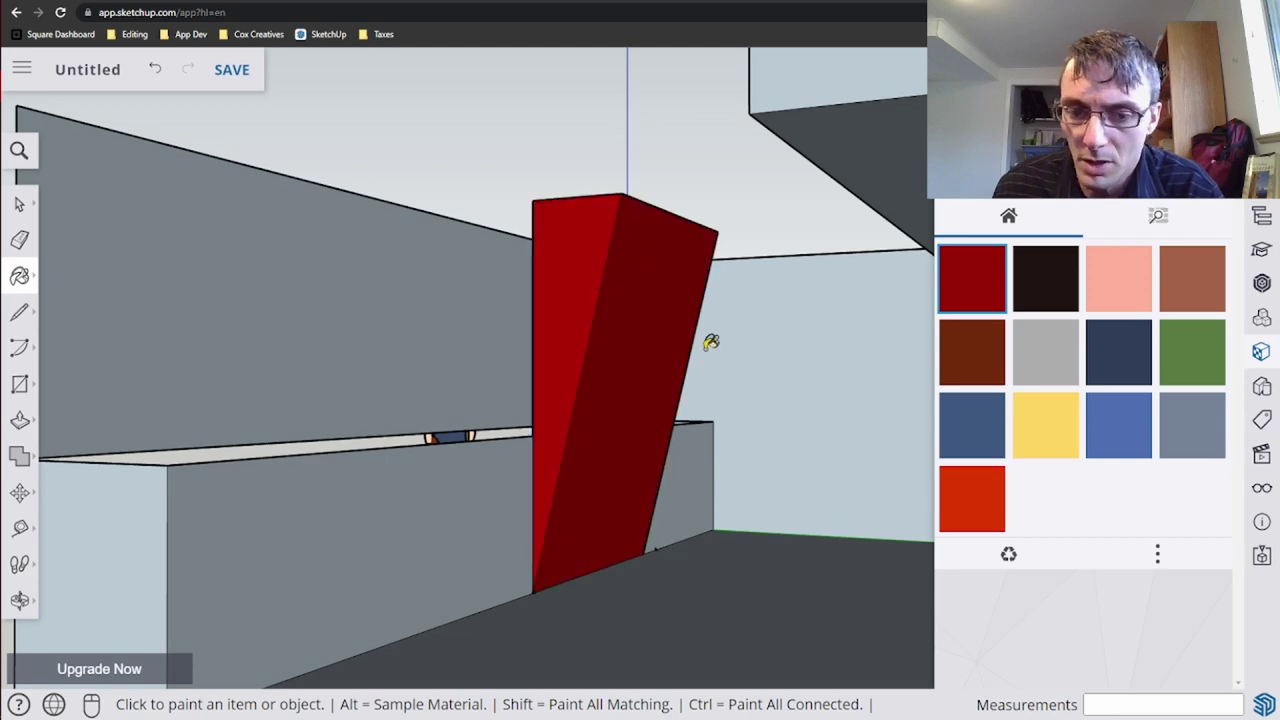
key(o)
drag(586, 286, 643, 324)
key(ctrl+z)
key(ctrl+z)
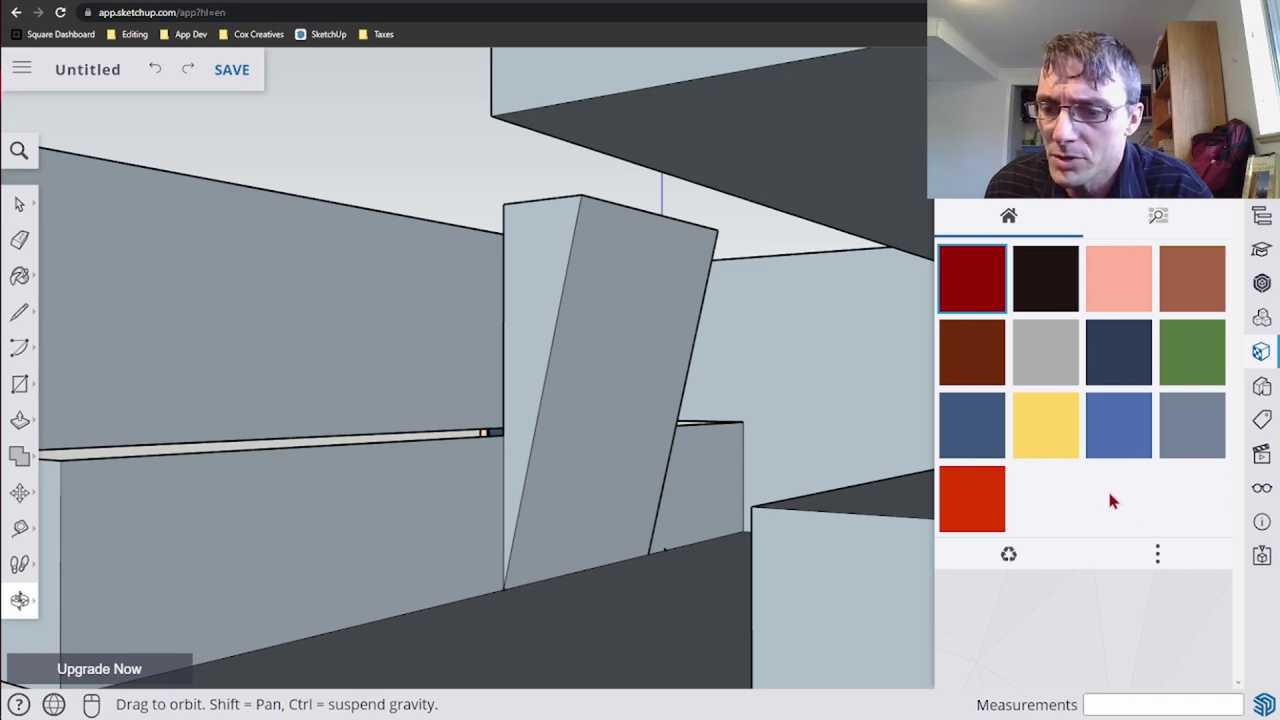
- Paint the slanted face and left side face with the green-yellow Wood material
click(1158, 220)
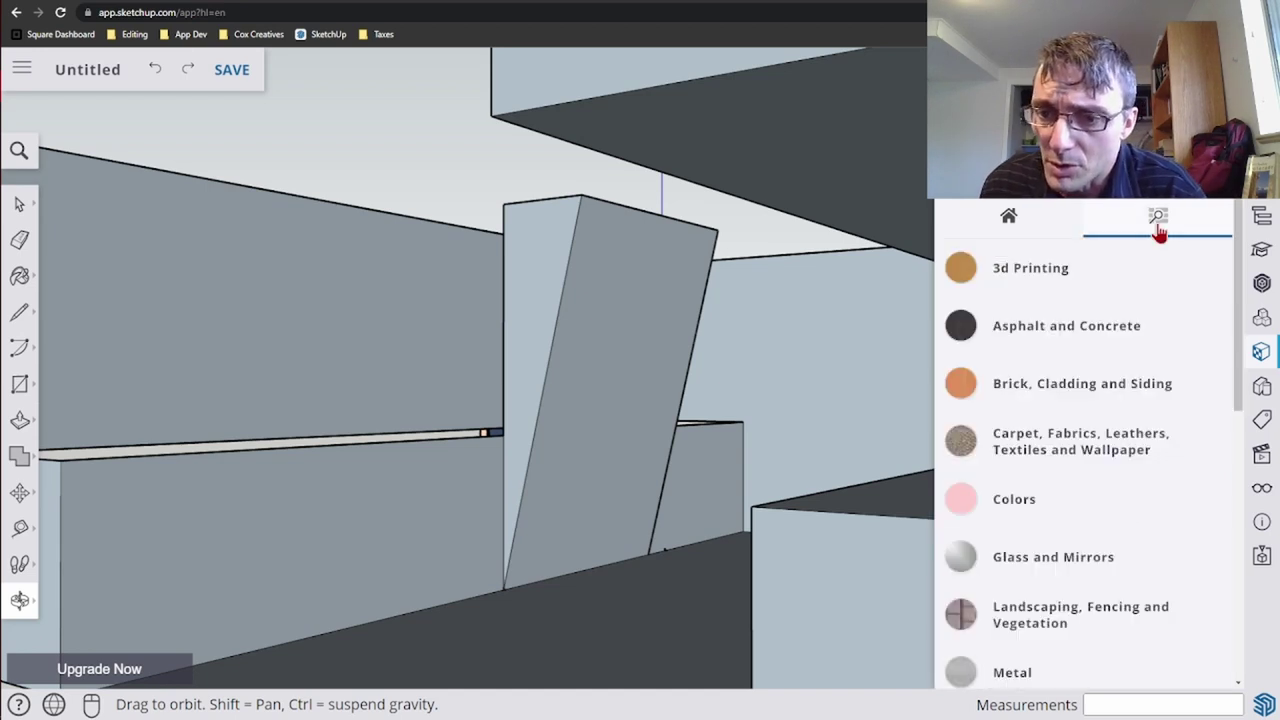
scroll(1090, 425, down, 4)
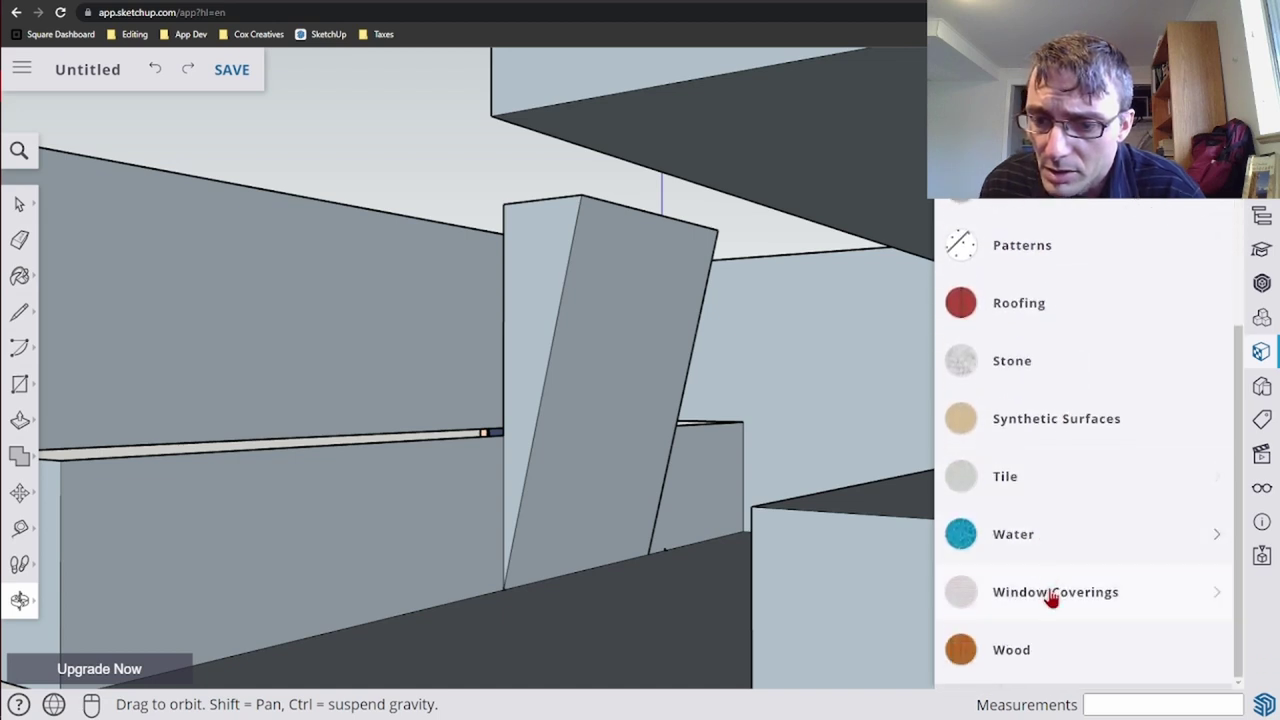
click(1060, 632)
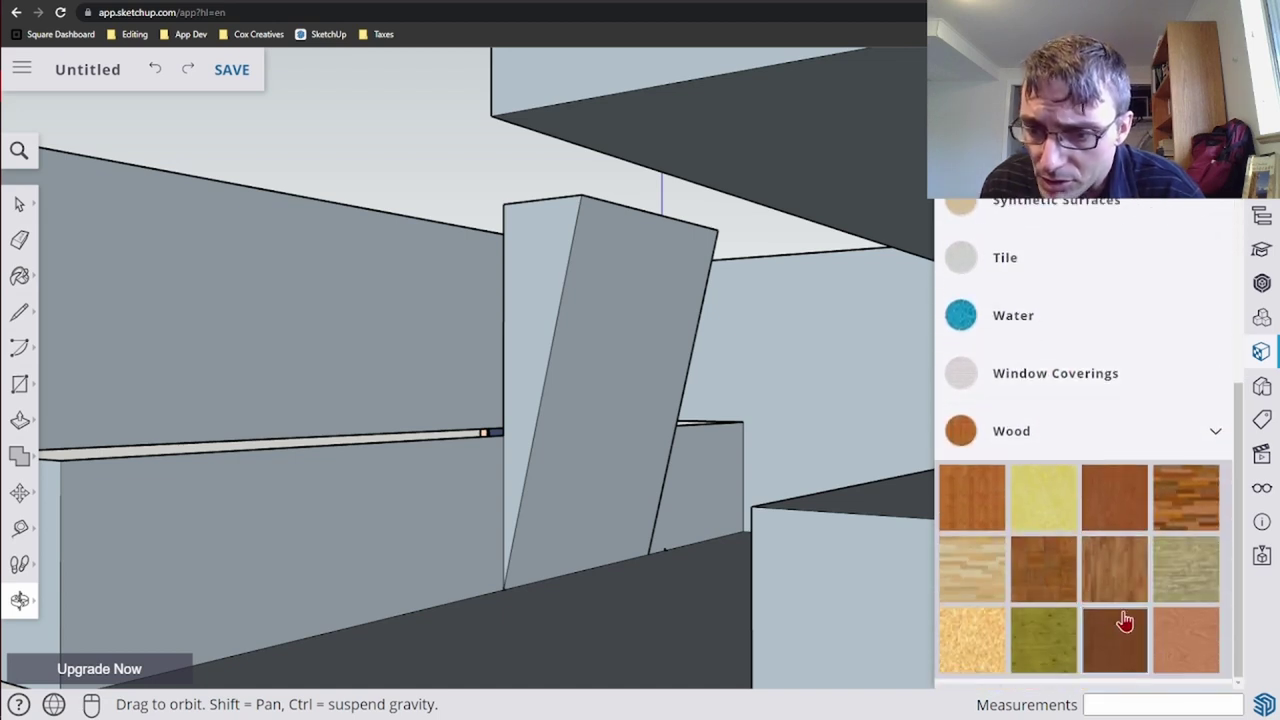
click(1045, 655)
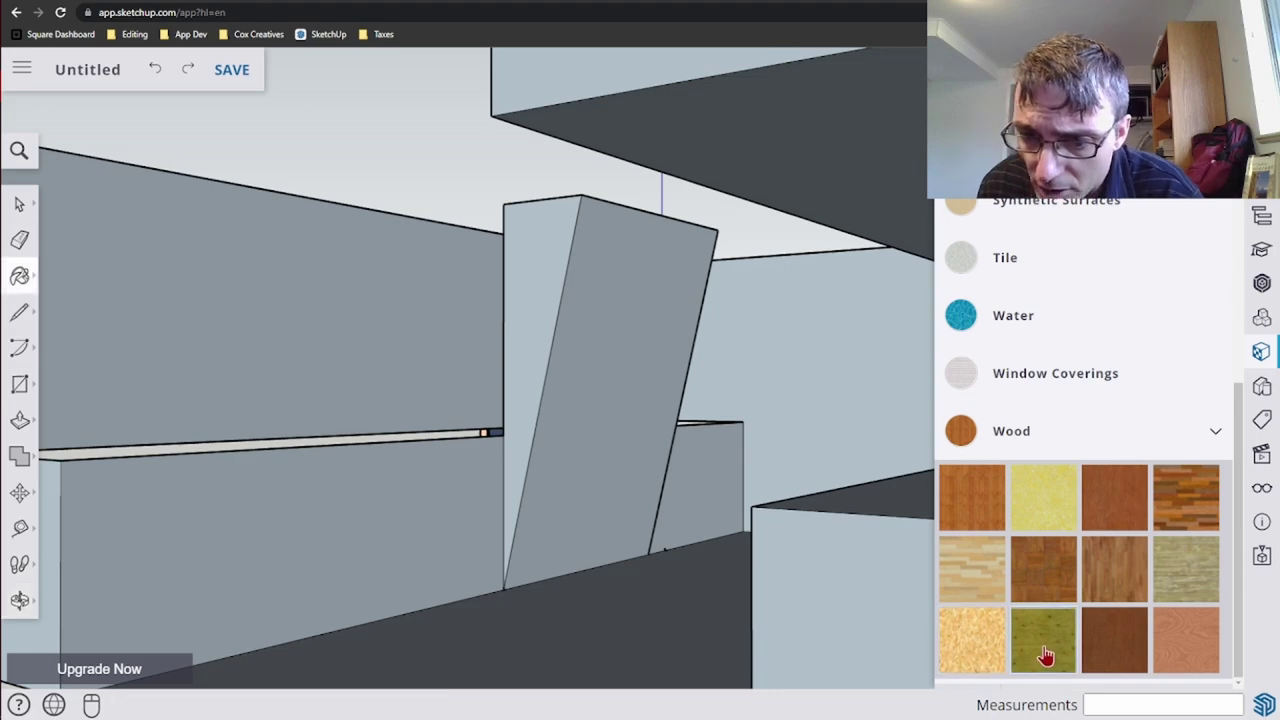
click(600, 343)
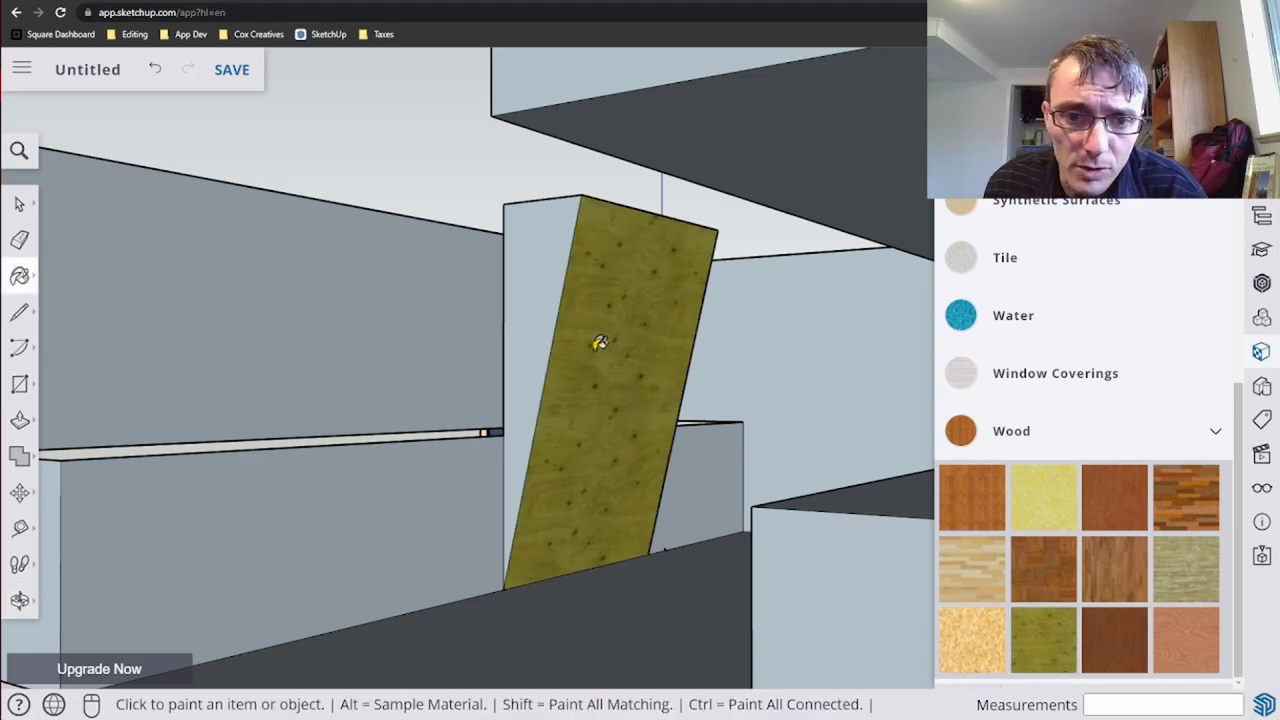
click(546, 292)
key(o)
drag(661, 291, 820, 461)
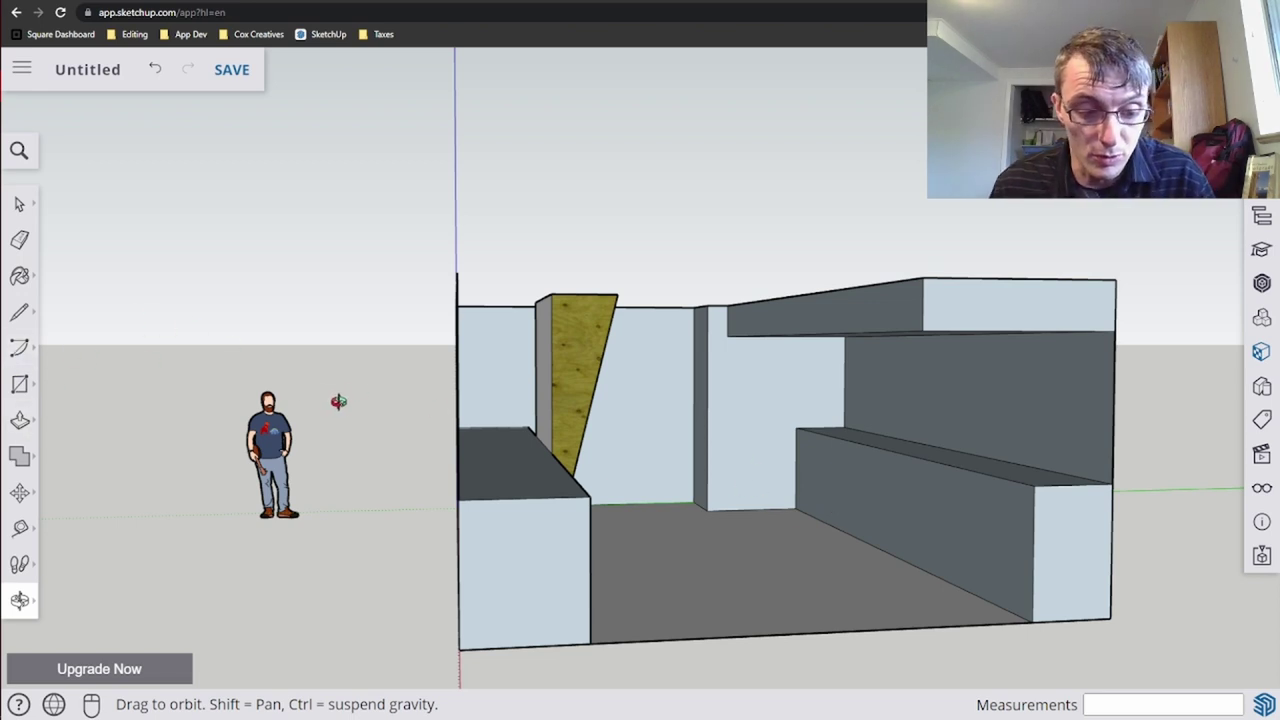
- Place a guide point 2.5' from the wall corner, then measure 8' further along the floor edge
key(t)
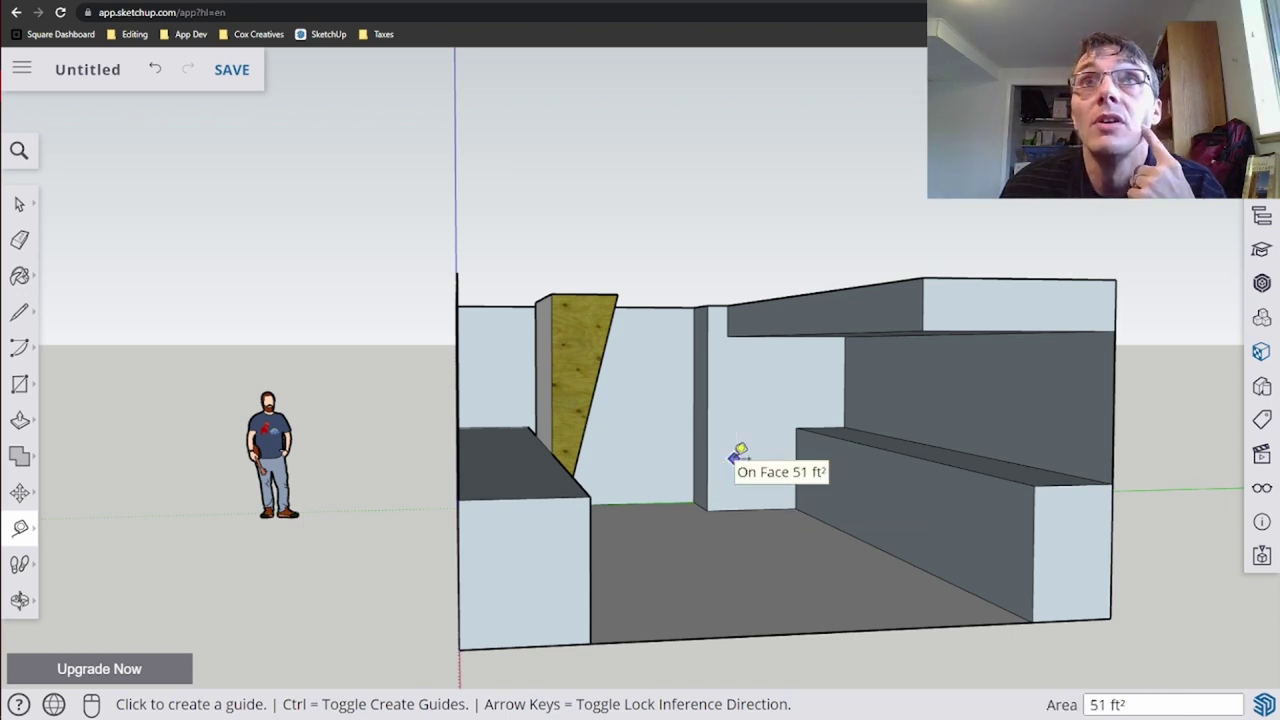
click(797, 507)
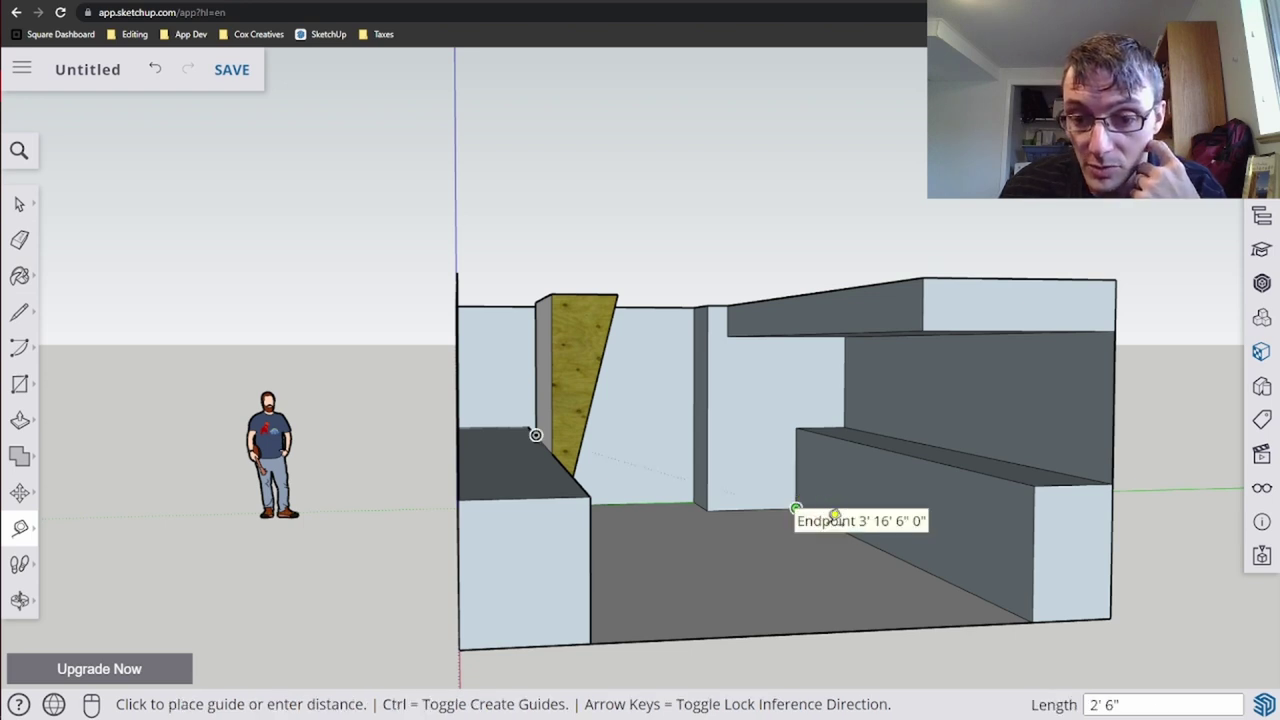
text(2.5)
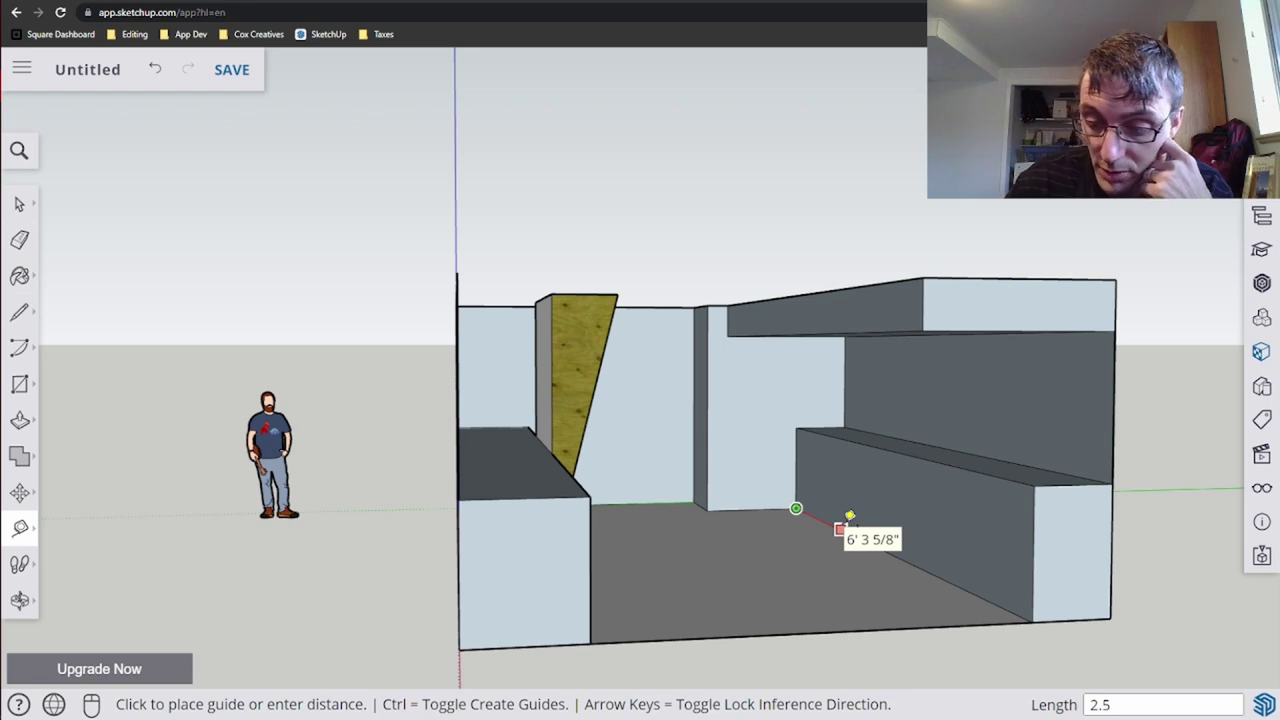
text(')
key(Return)
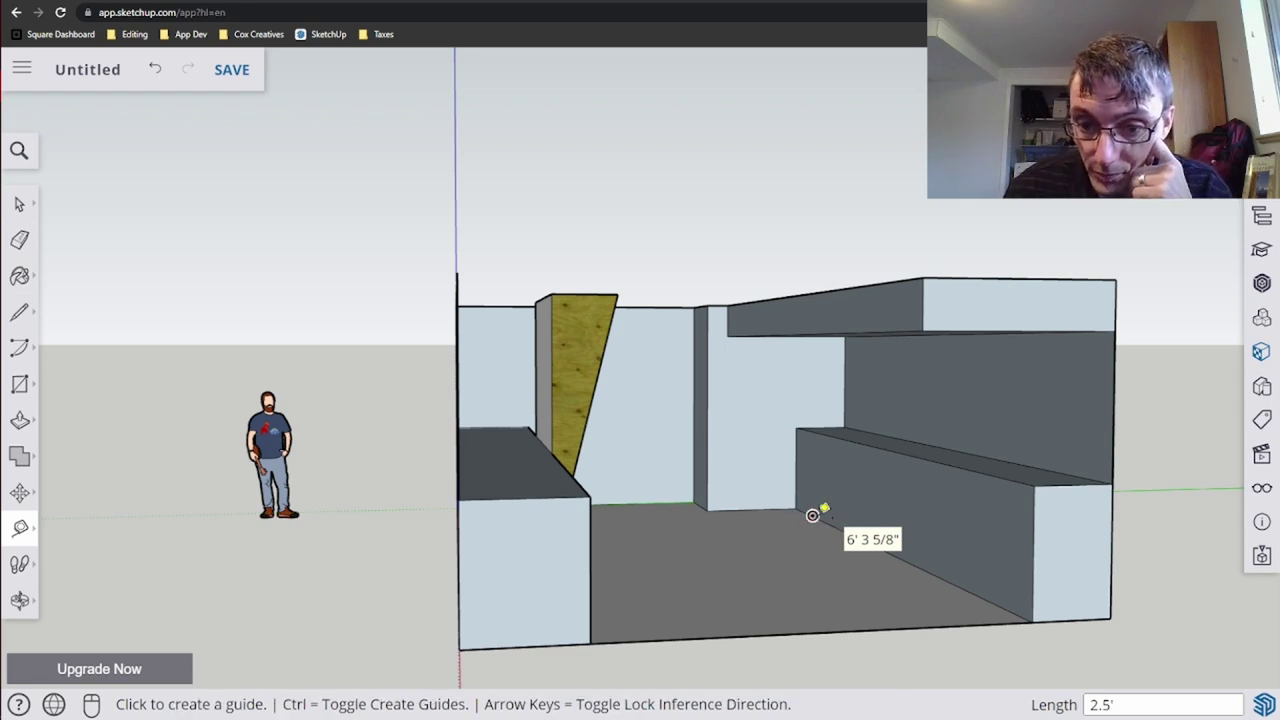
click(812, 516)
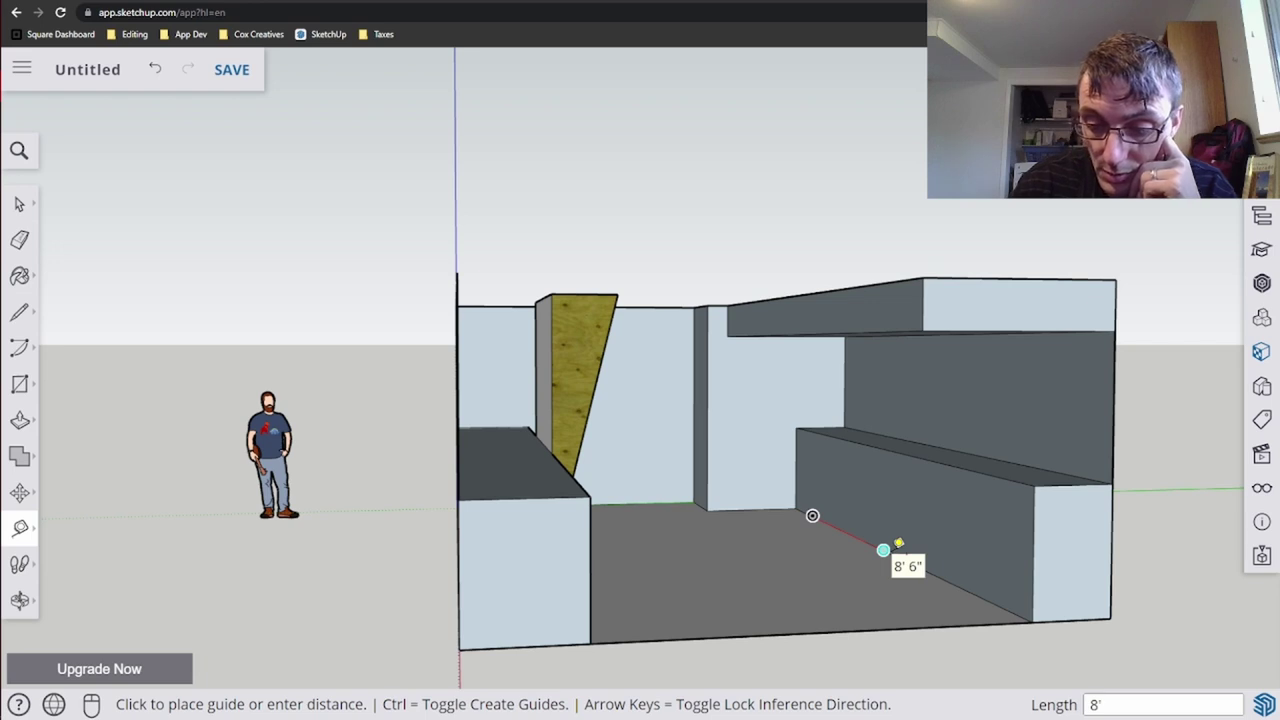
text(8')
key(Return)
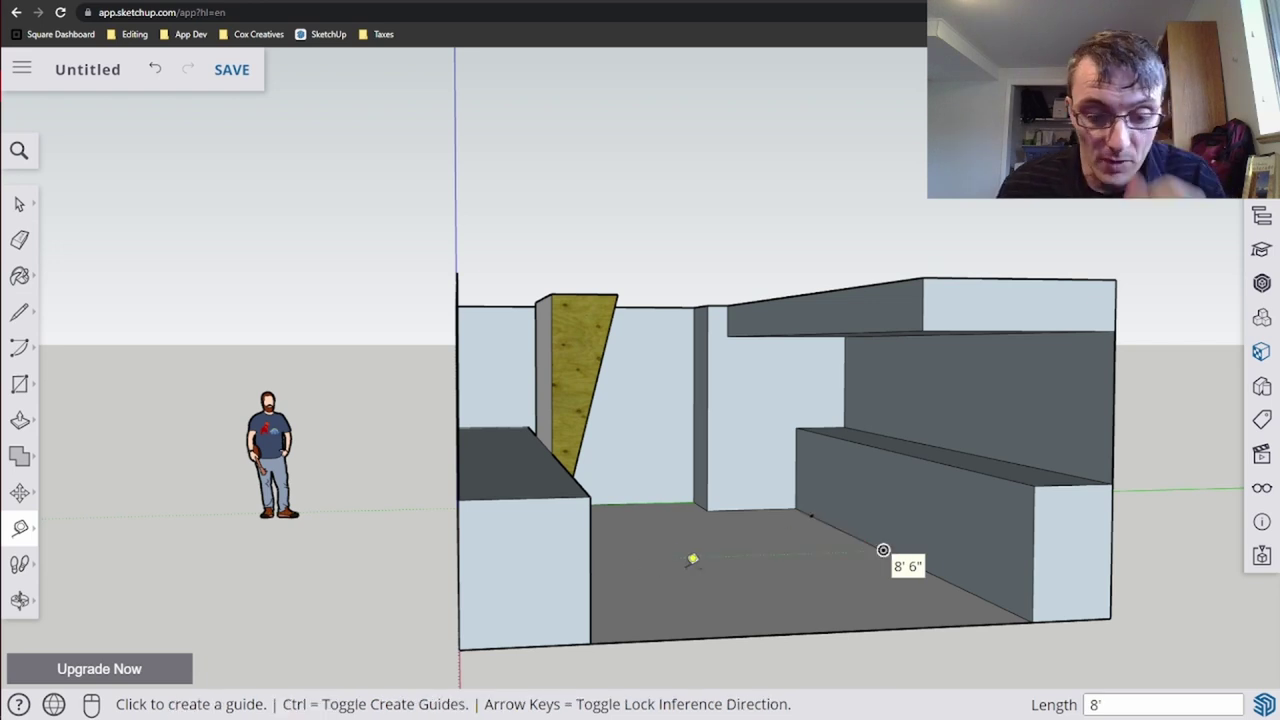
- Draw an upright 8' by 10' rectangle from the guide point in front of the right bench
key(r)
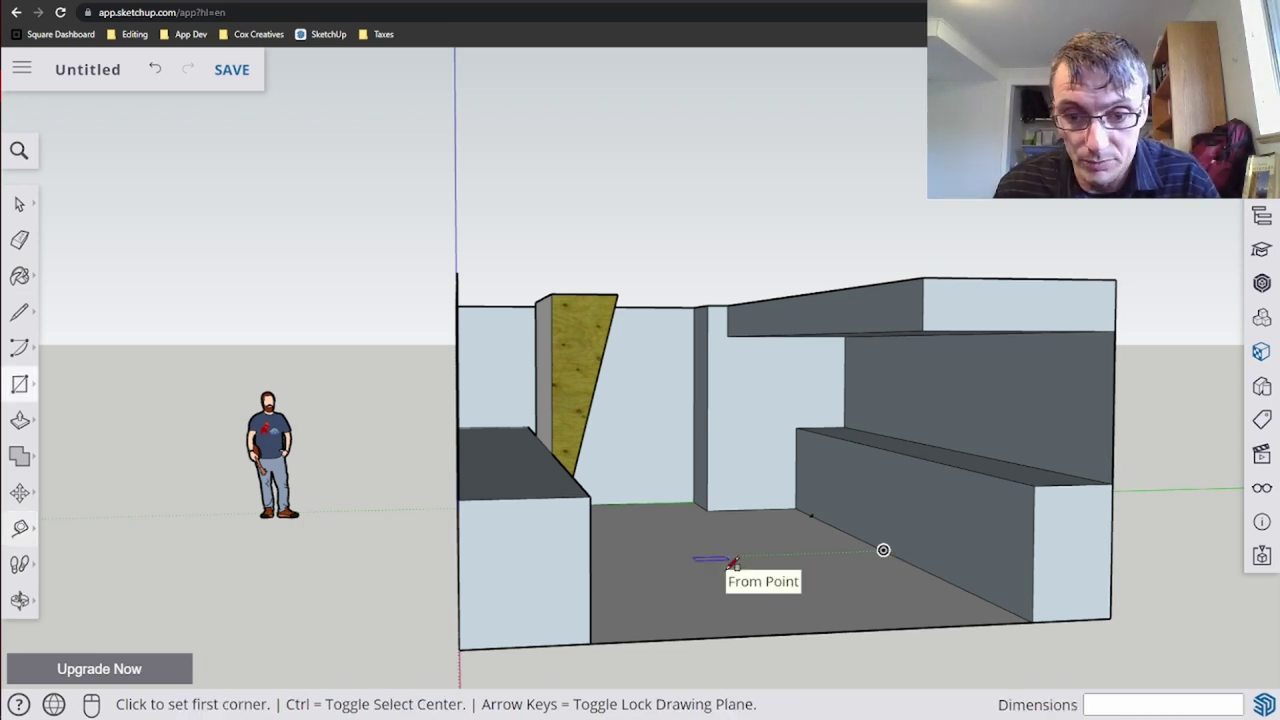
click(811, 515)
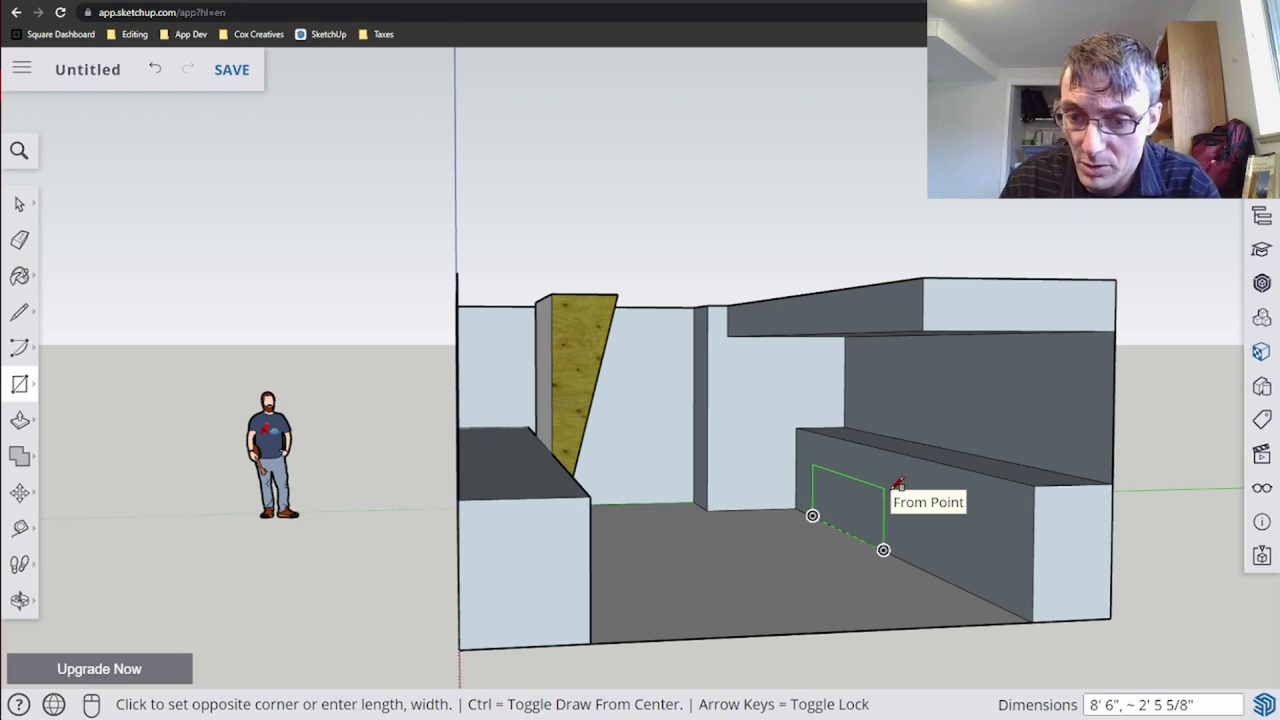
text(8',1)
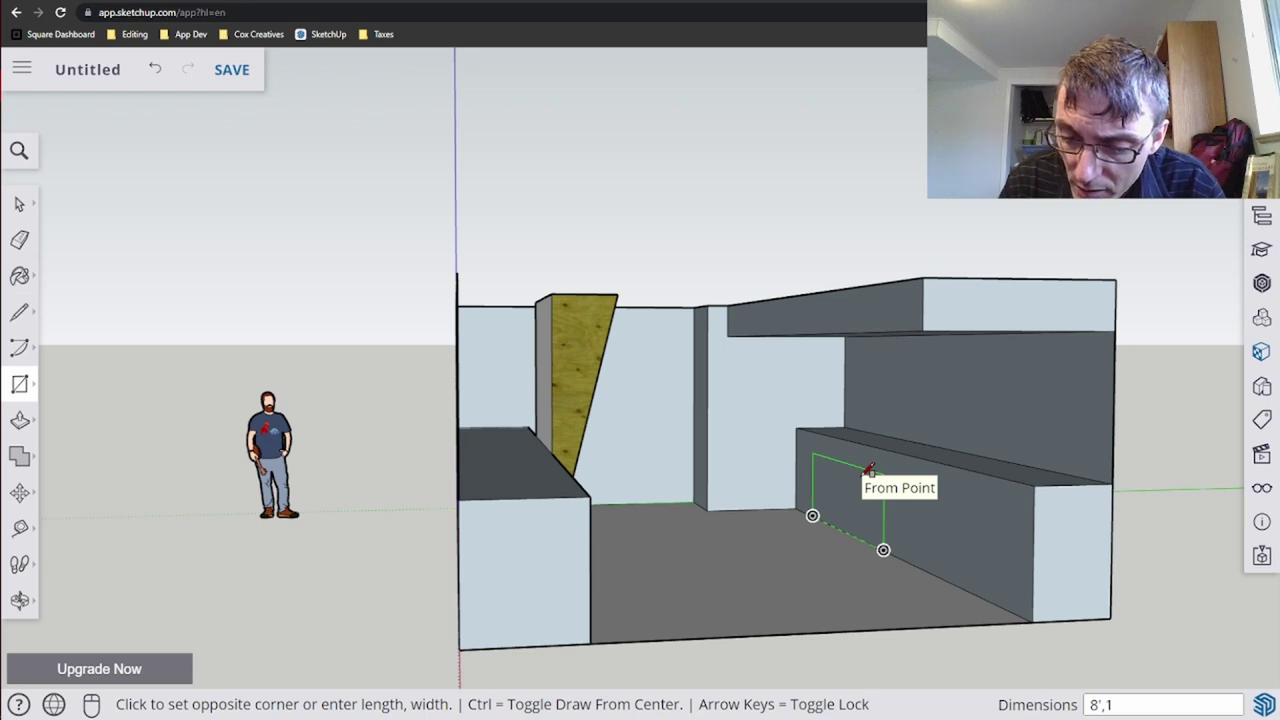
text(0')
key(Return)
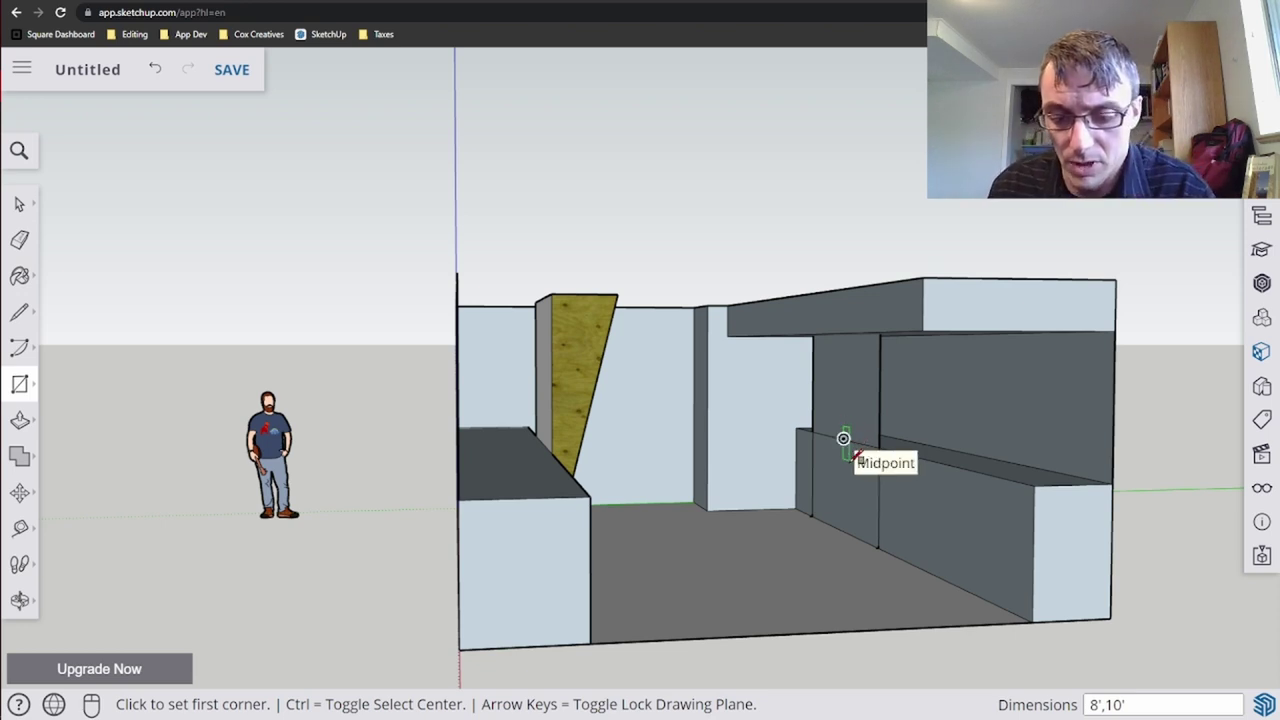
- Push the new wall face out 4' 6" and clear the stray horizontal edge on the block
key(o)
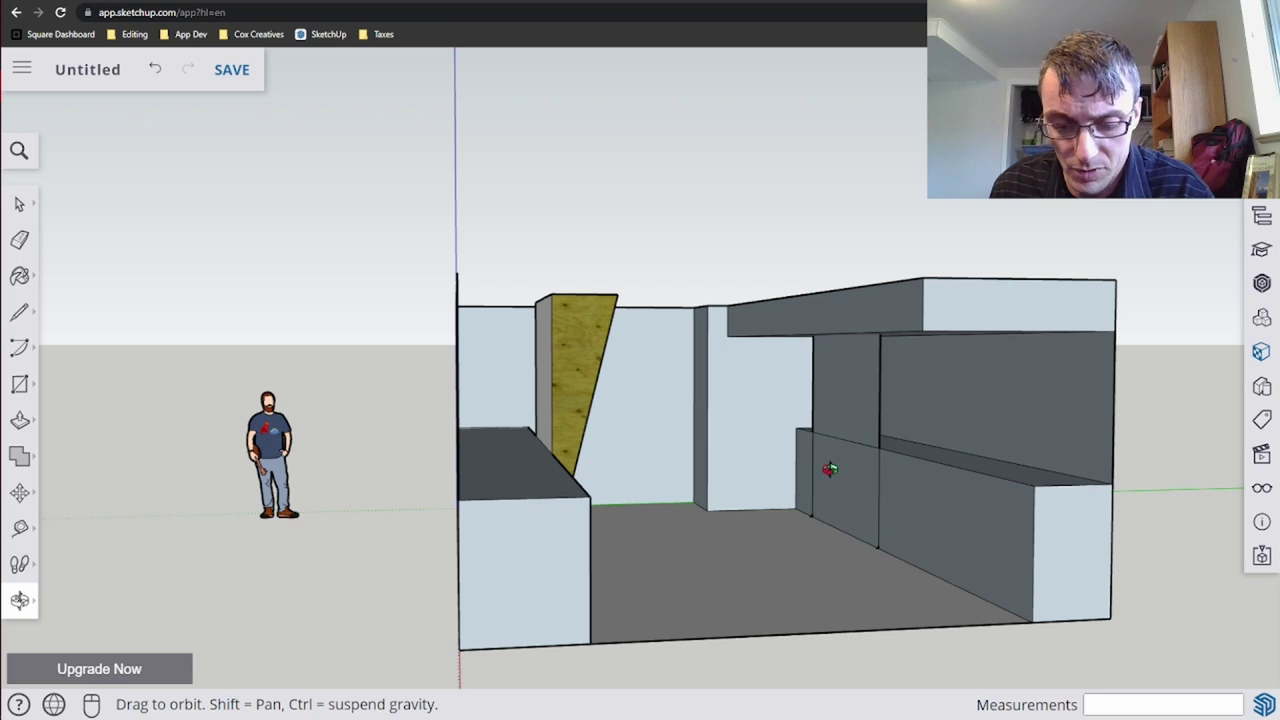
key(space)
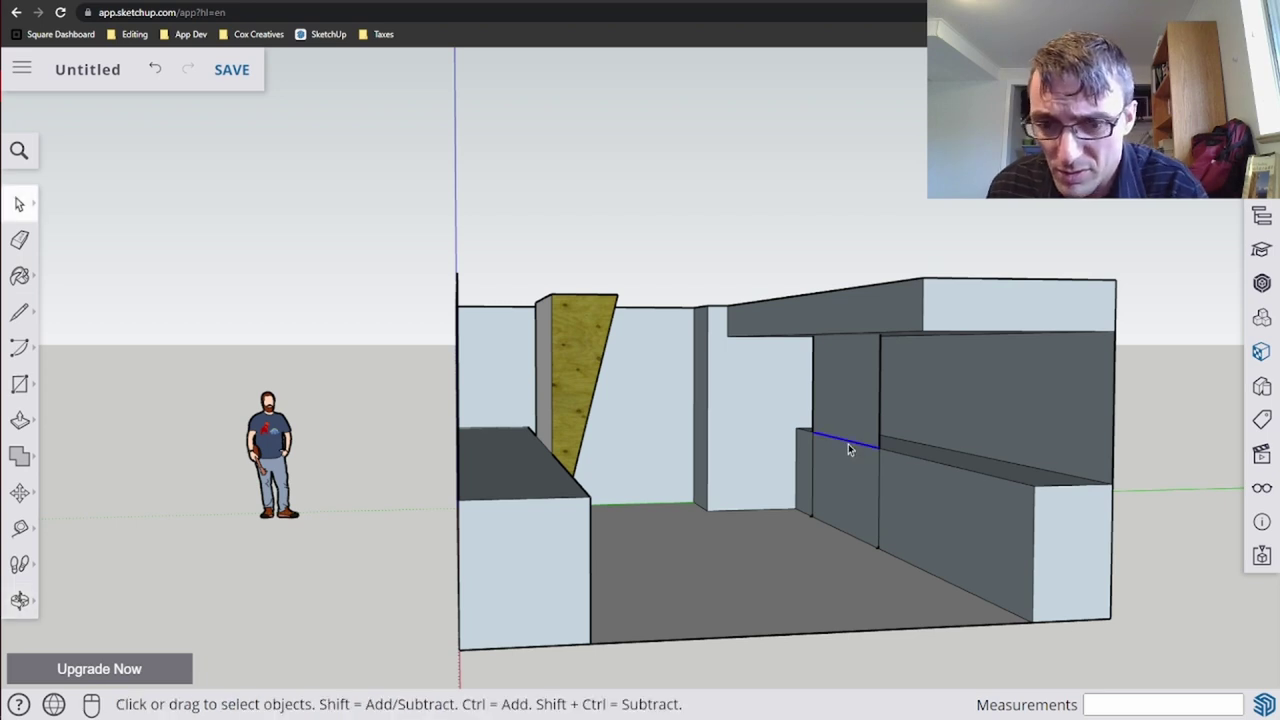
middle_drag(848, 444, 828, 331)
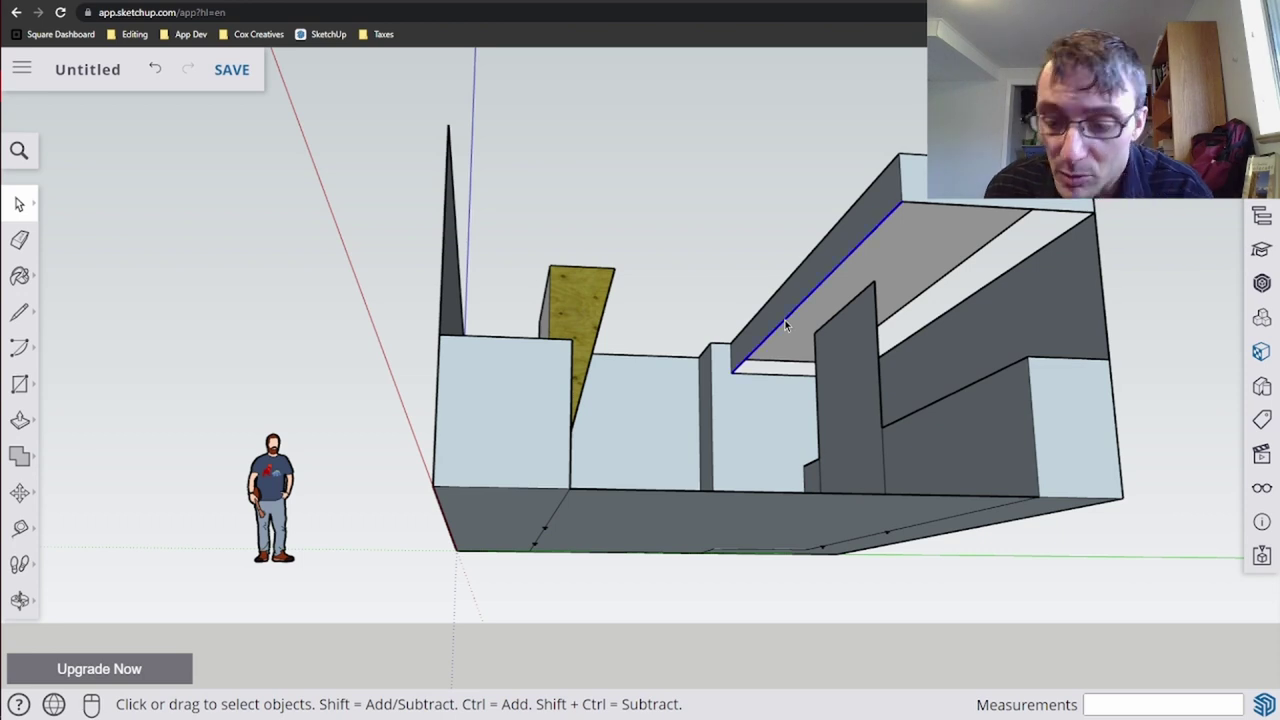
key(p)
click(832, 395)
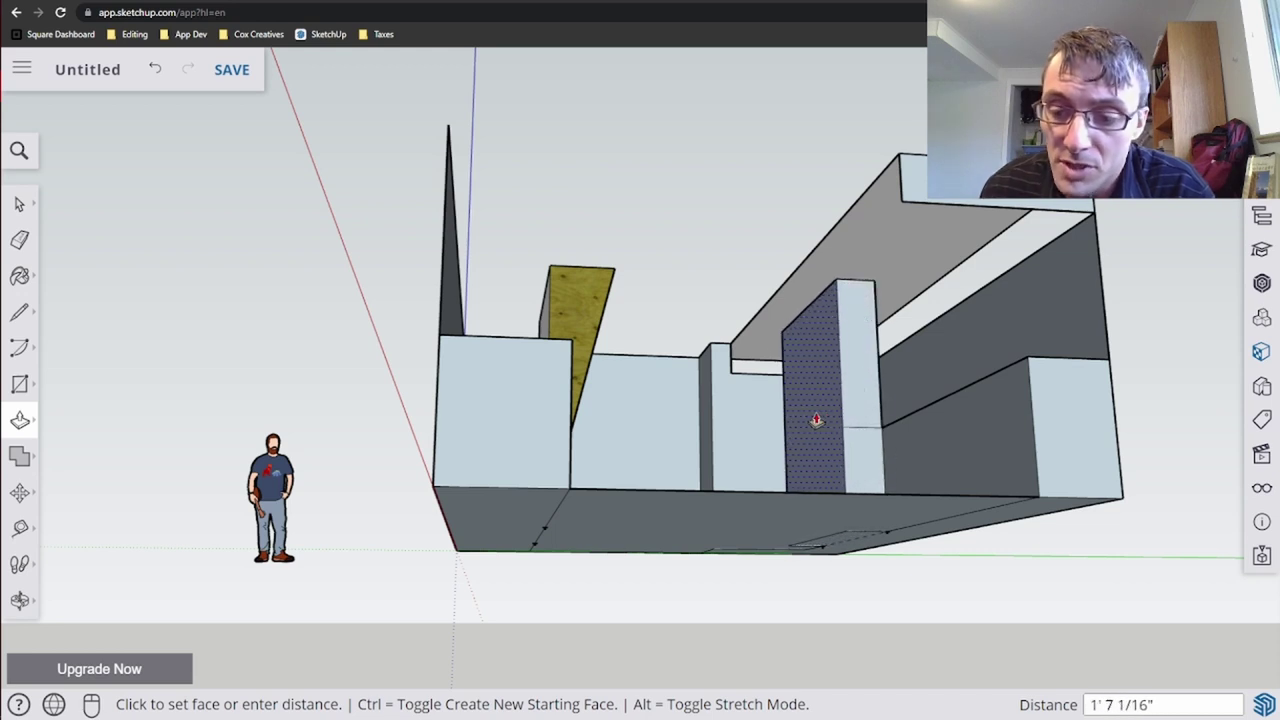
text(4)
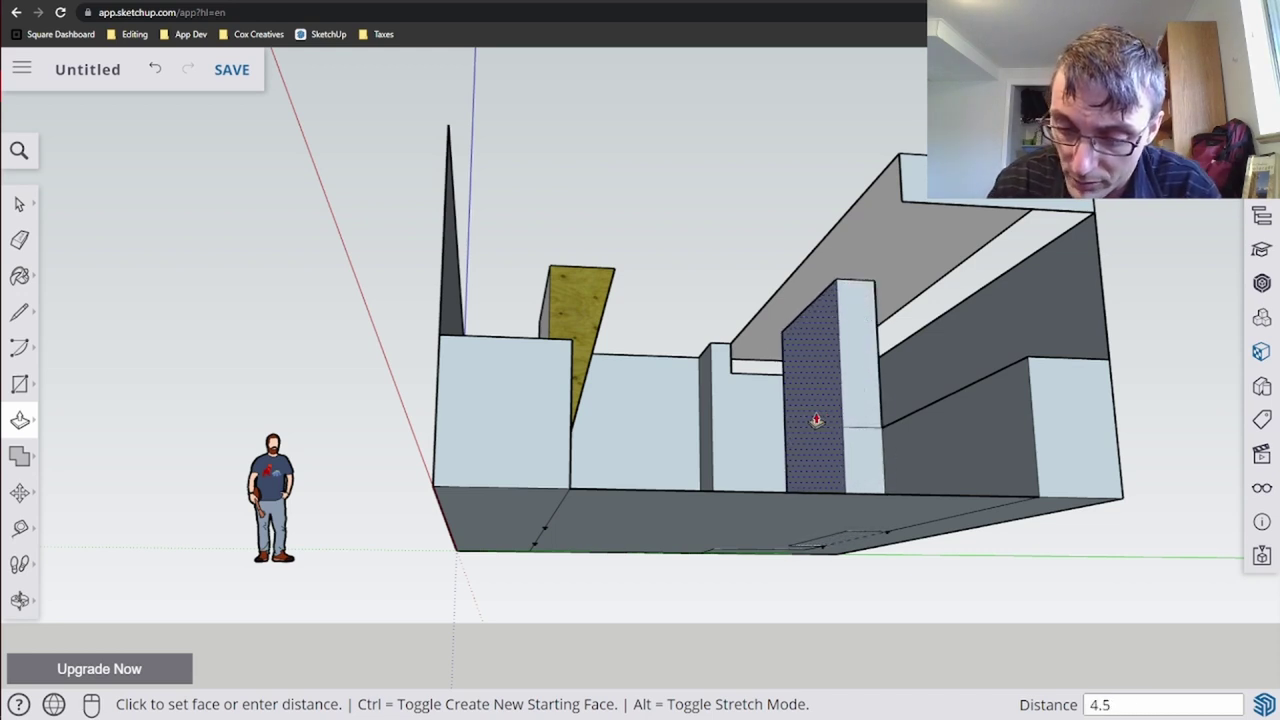
text(.5)
key(Return)
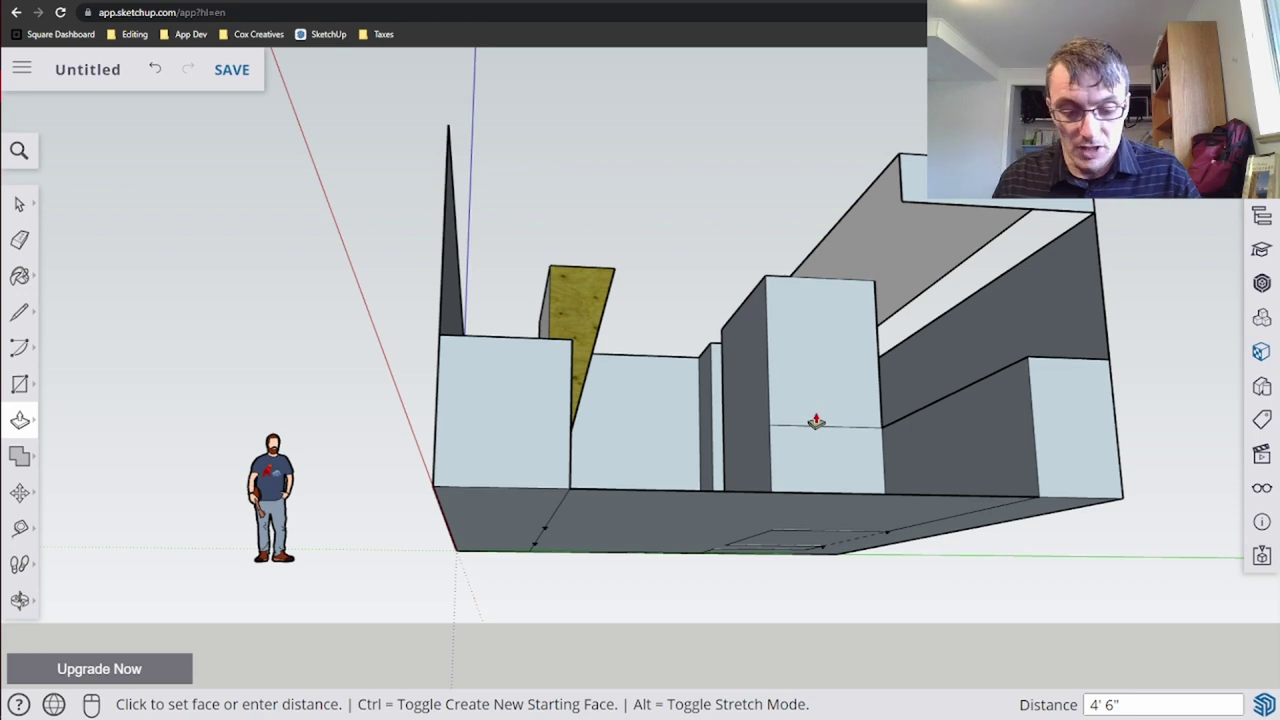
key(space)
click(823, 428)
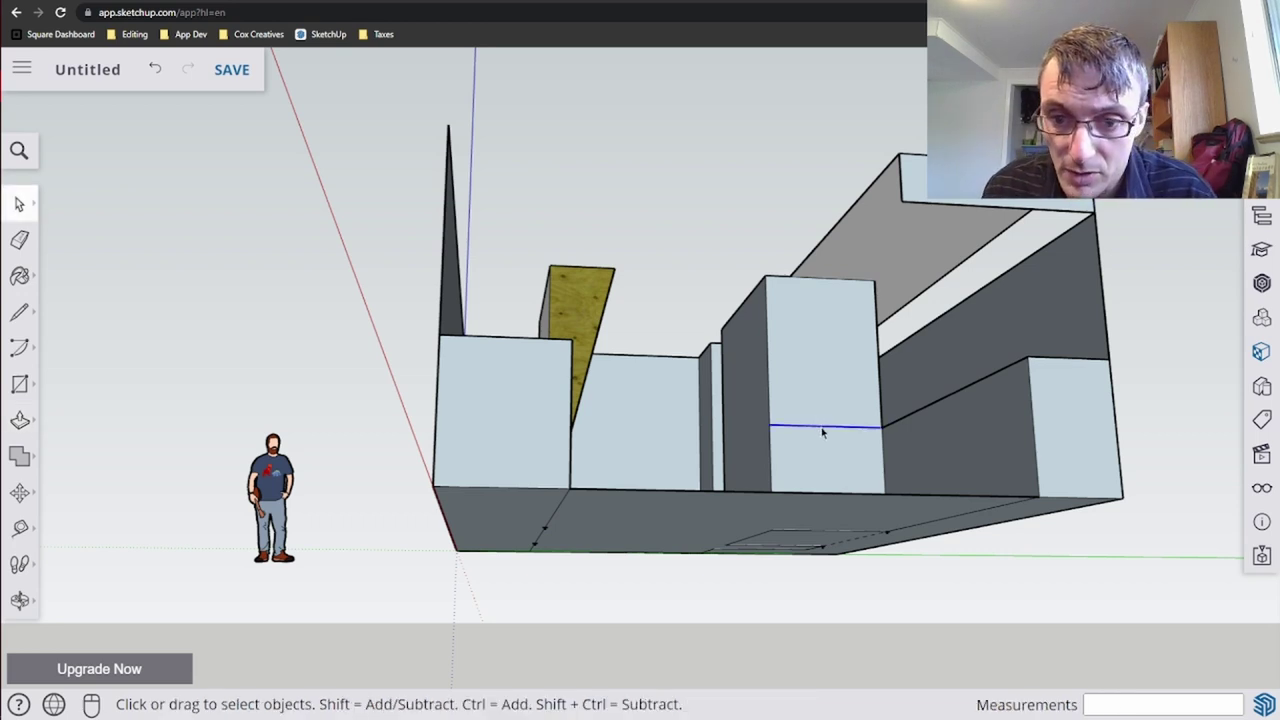
key(Escape)
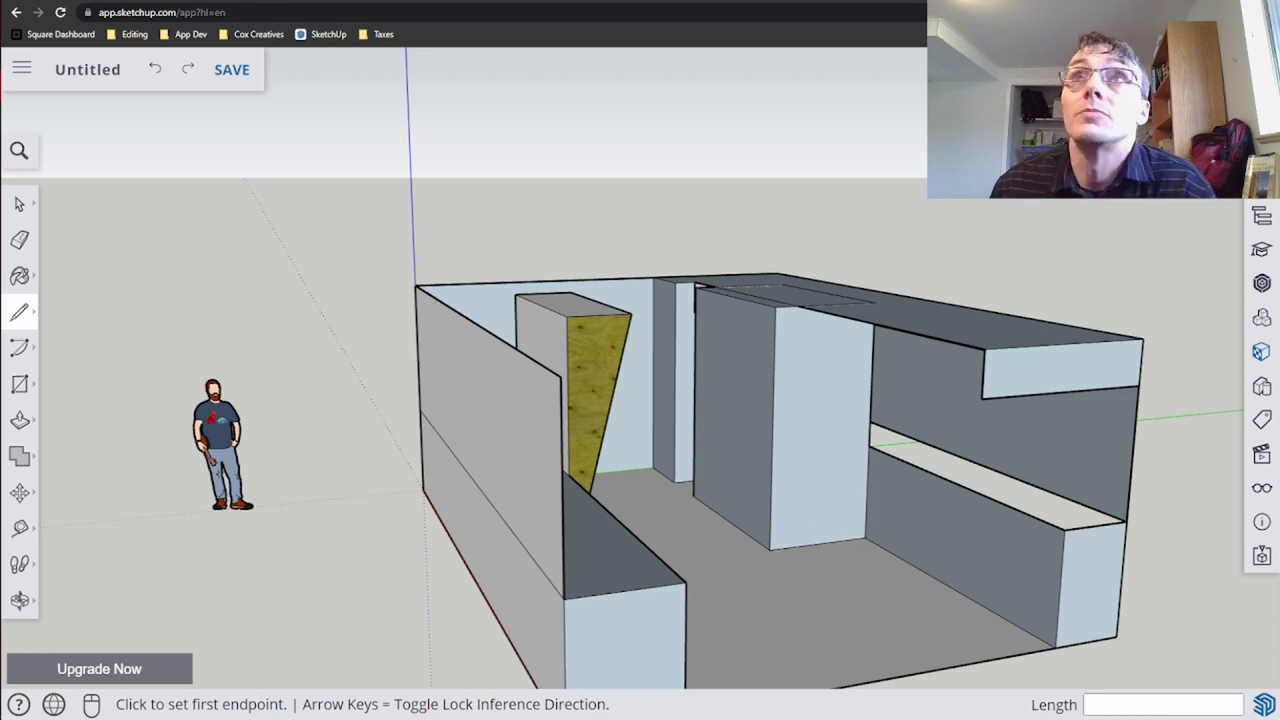
- Switch to Windows Photos to view the hand-drawn grid-paper room sketch
key(alt+Tab)
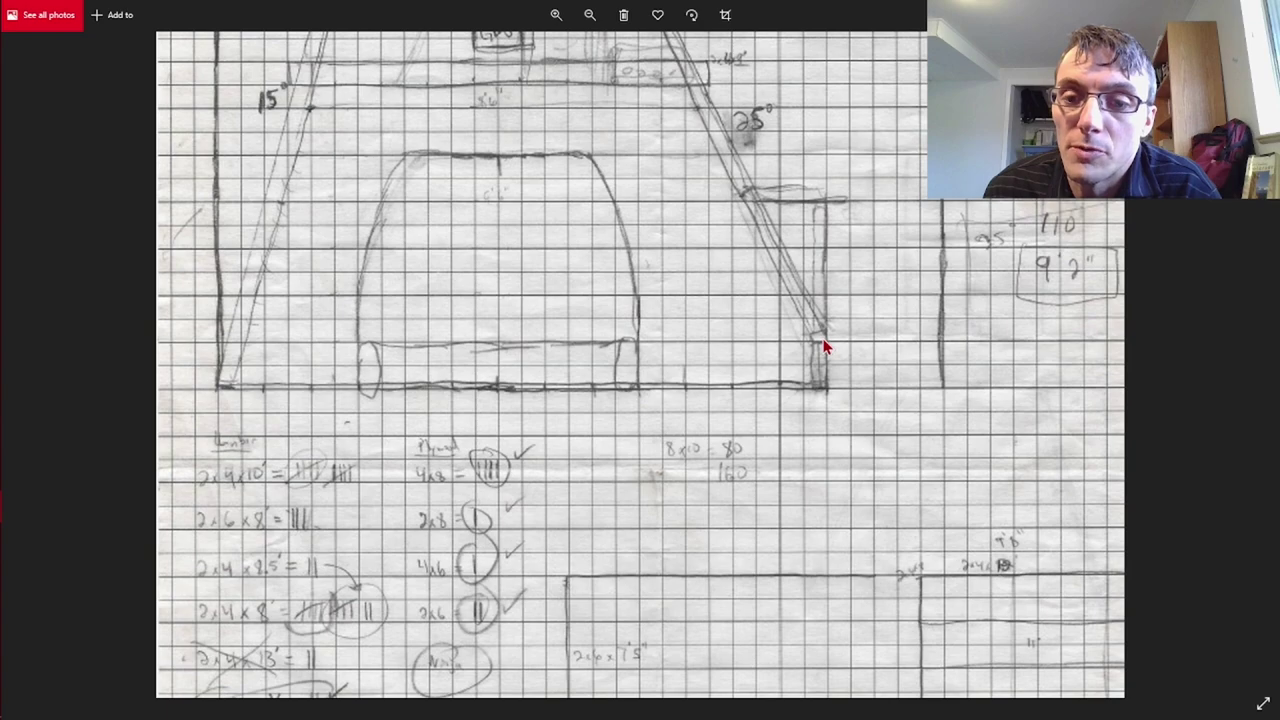
- Mark a guide point 13 inches above the tall block's bottom corner beside the right bench
key(alt+Tab)
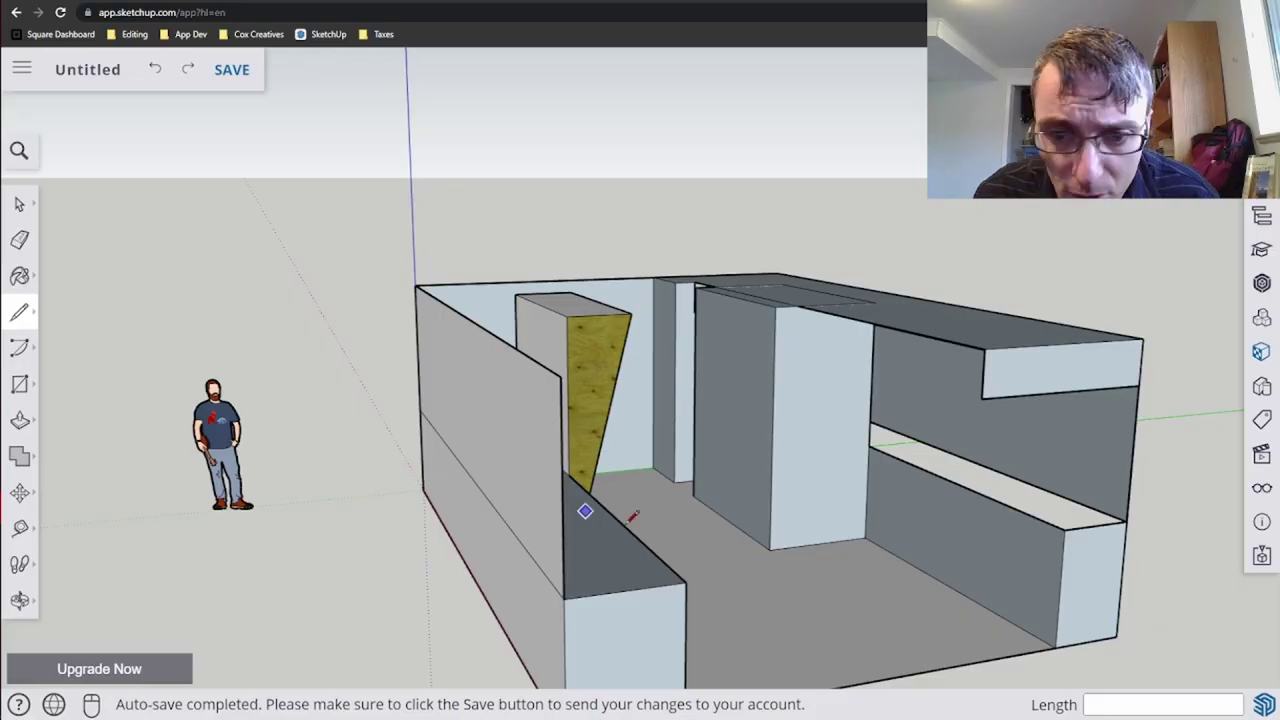
click(865, 537)
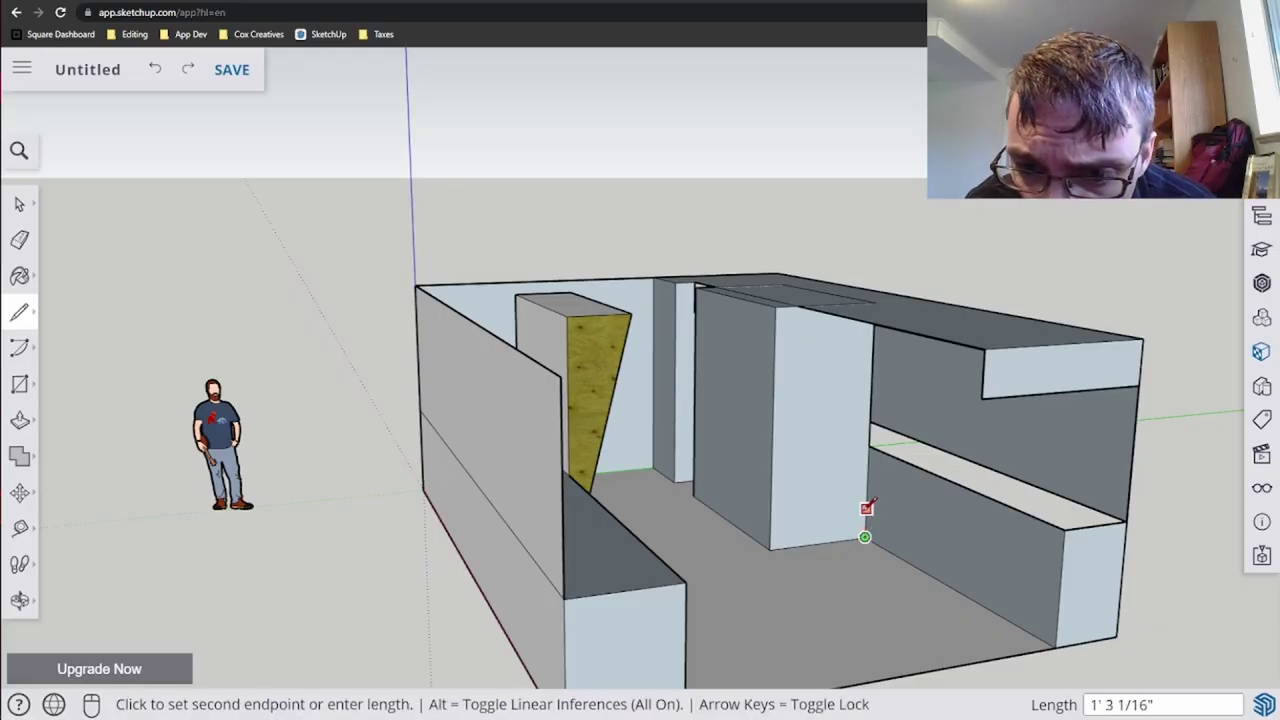
key(t)
scroll(866, 506, up, 5)
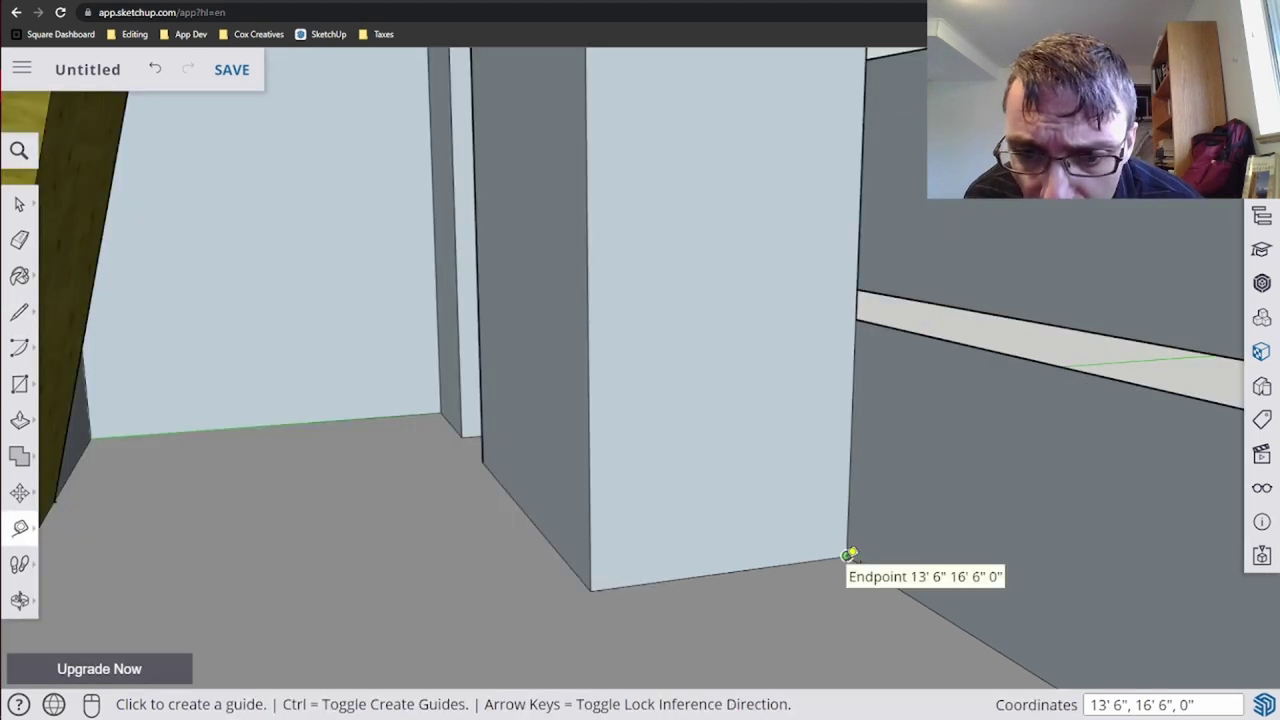
click(849, 553)
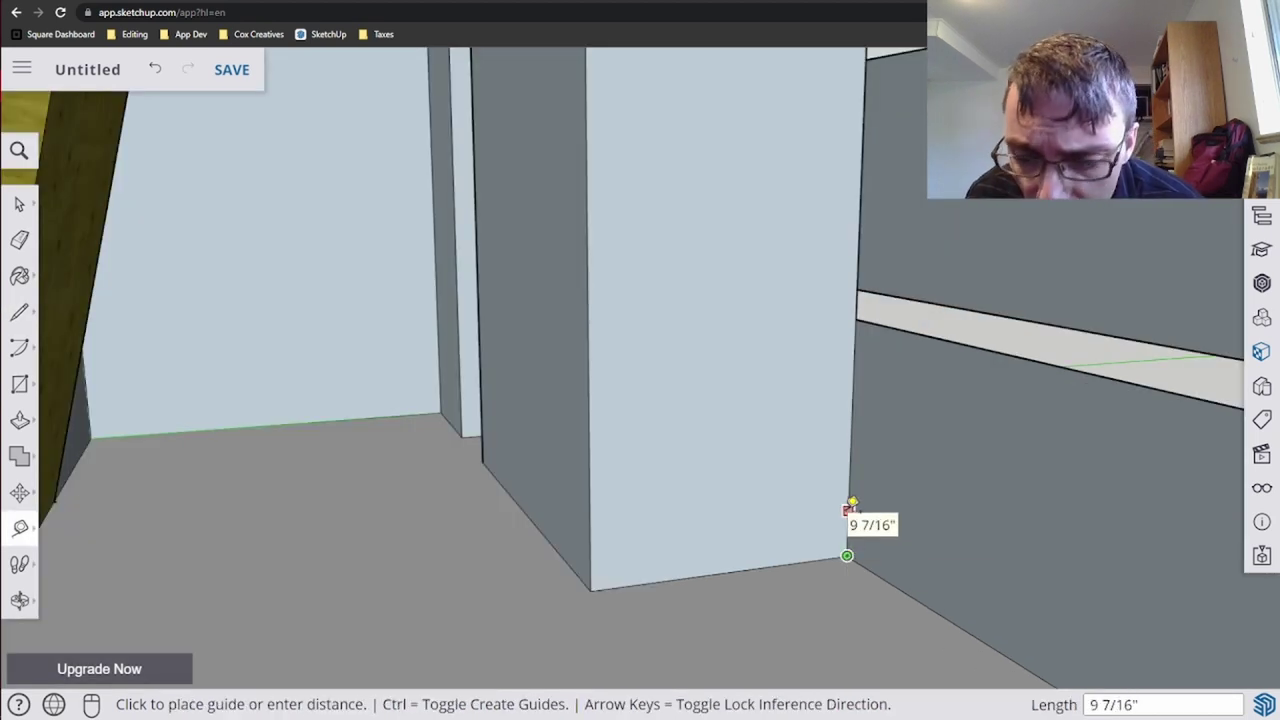
text(1)
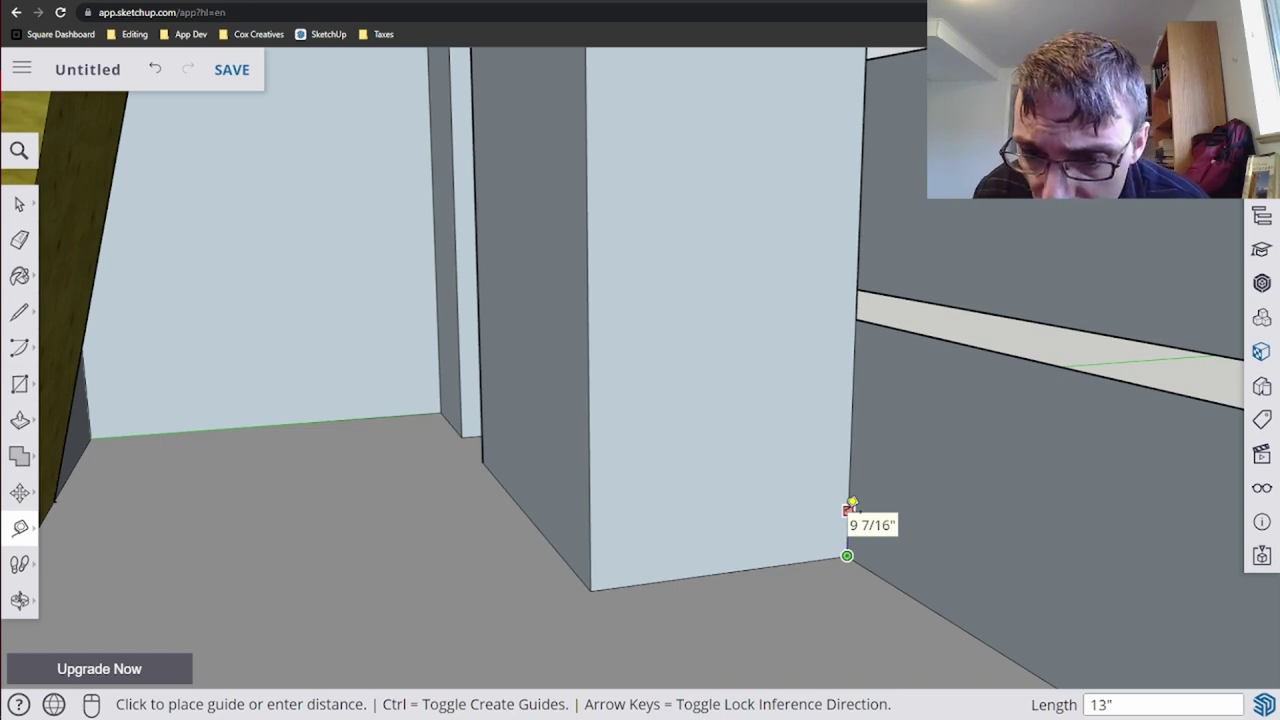
text(3)
key(Return)
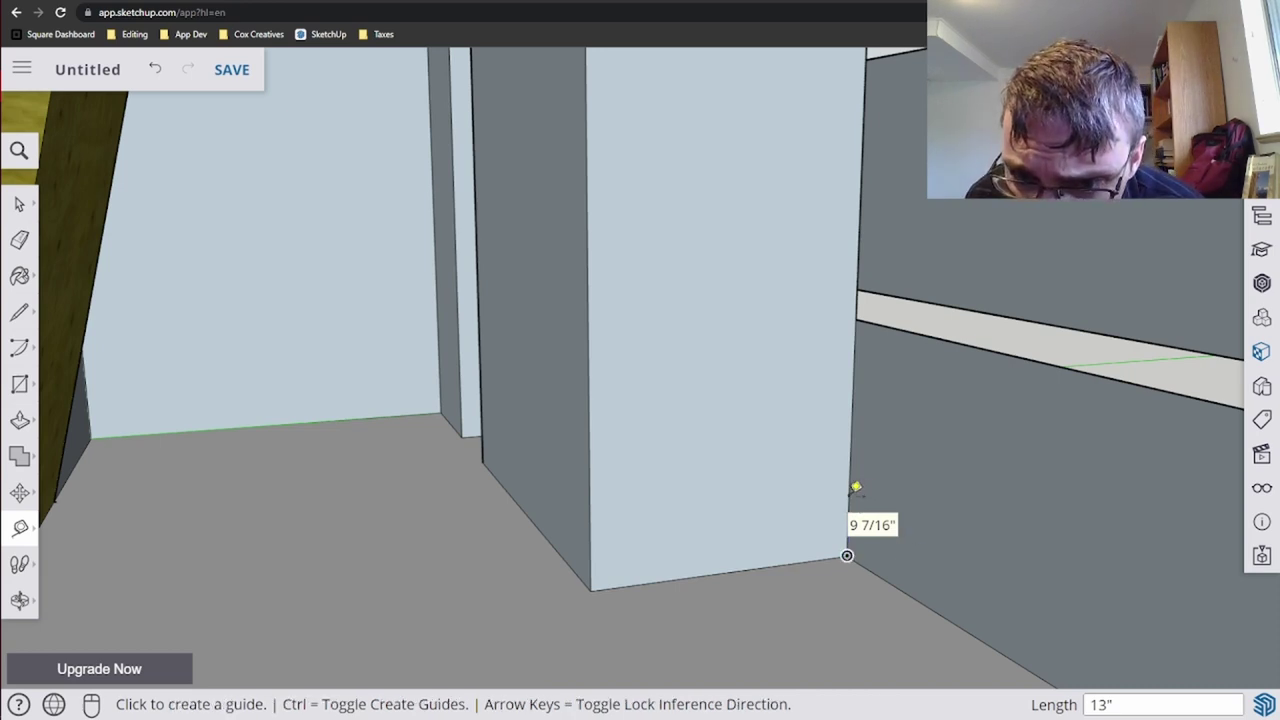
scroll(858, 489, up, 4)
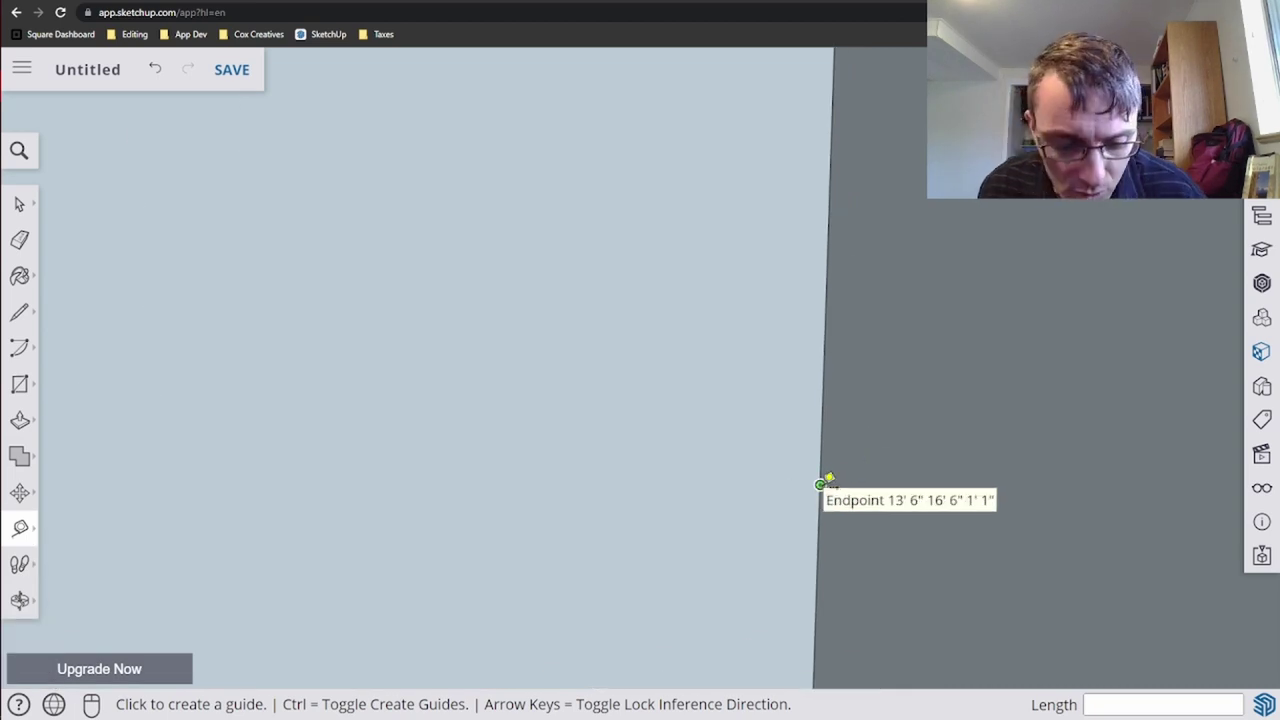
scroll(820, 484, down, 5)
scroll(821, 486, up, 3)
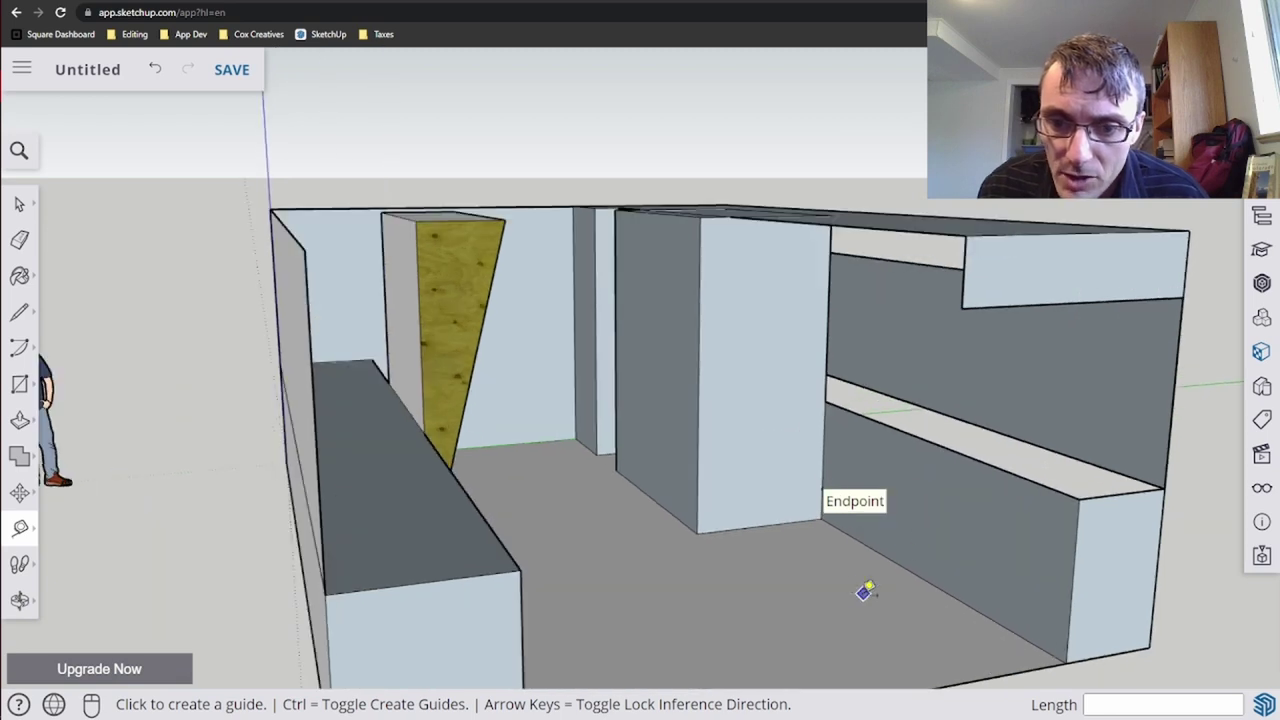
- Draw a diagonal edge from the 13-inch guide point to the block's top-left corner
key(l)
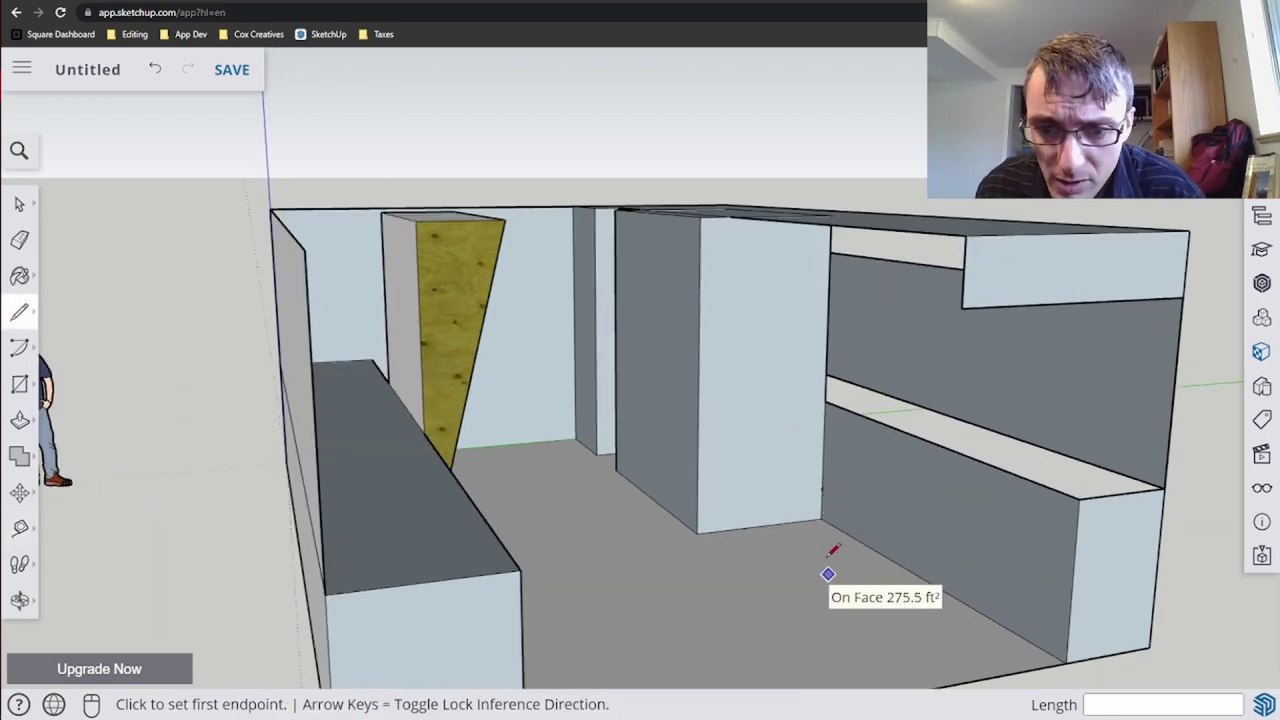
click(822, 486)
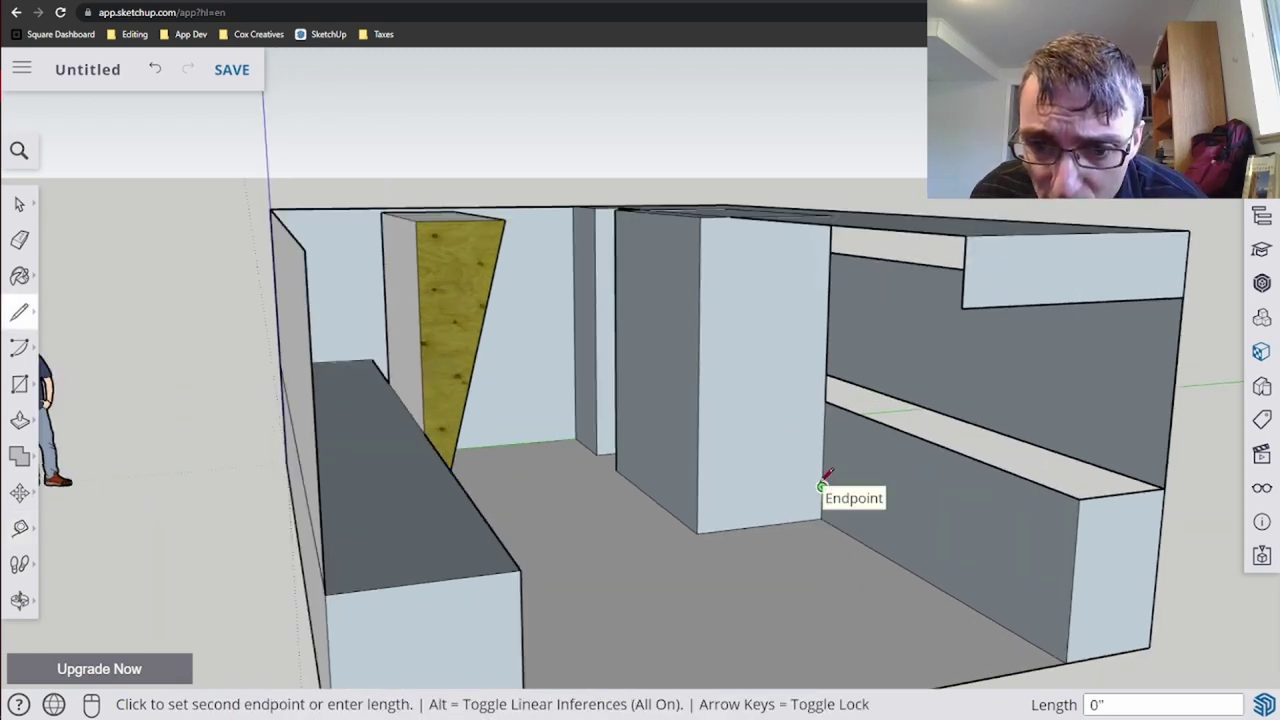
click(701, 216)
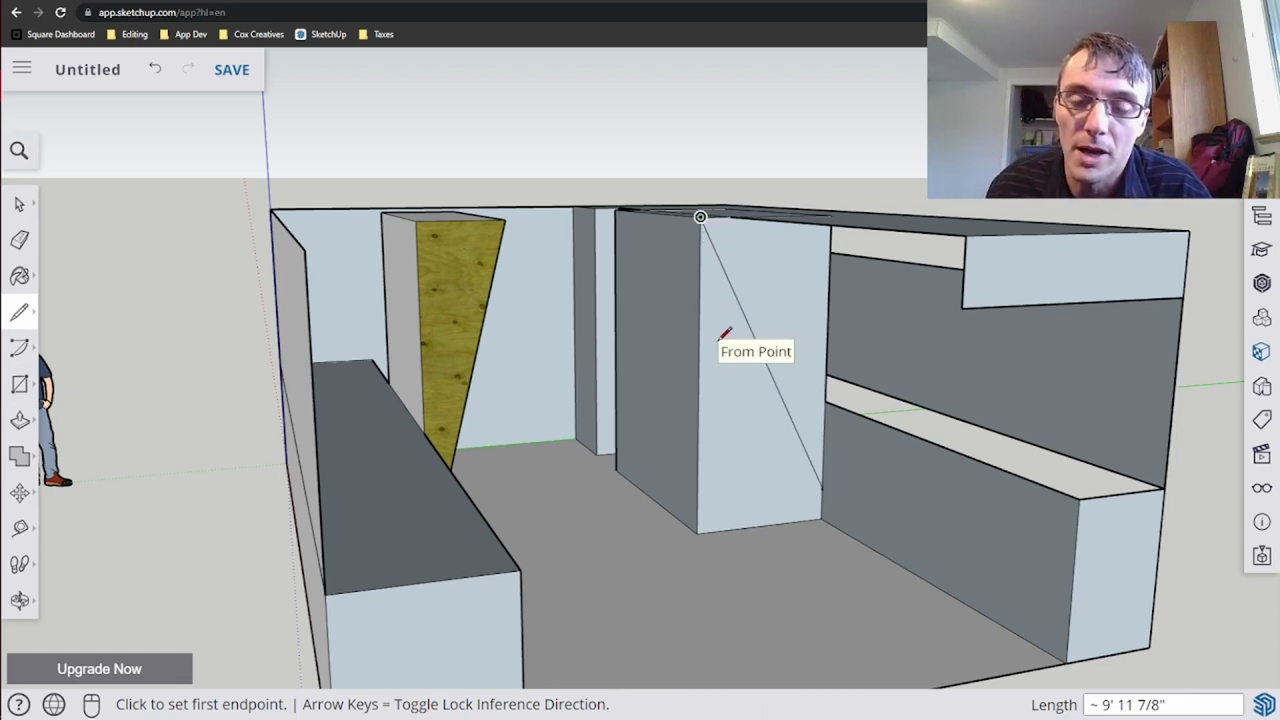
key(o)
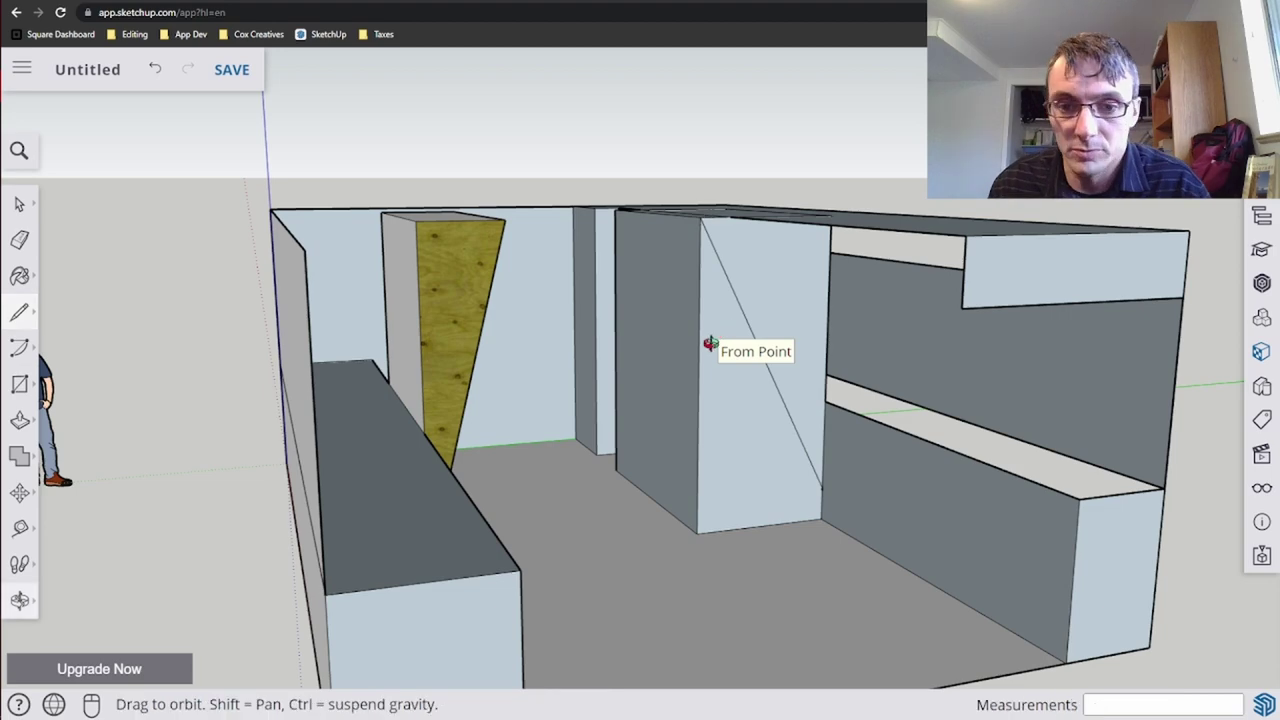
drag(677, 374, 622, 498)
scroll(622, 498, up, 6)
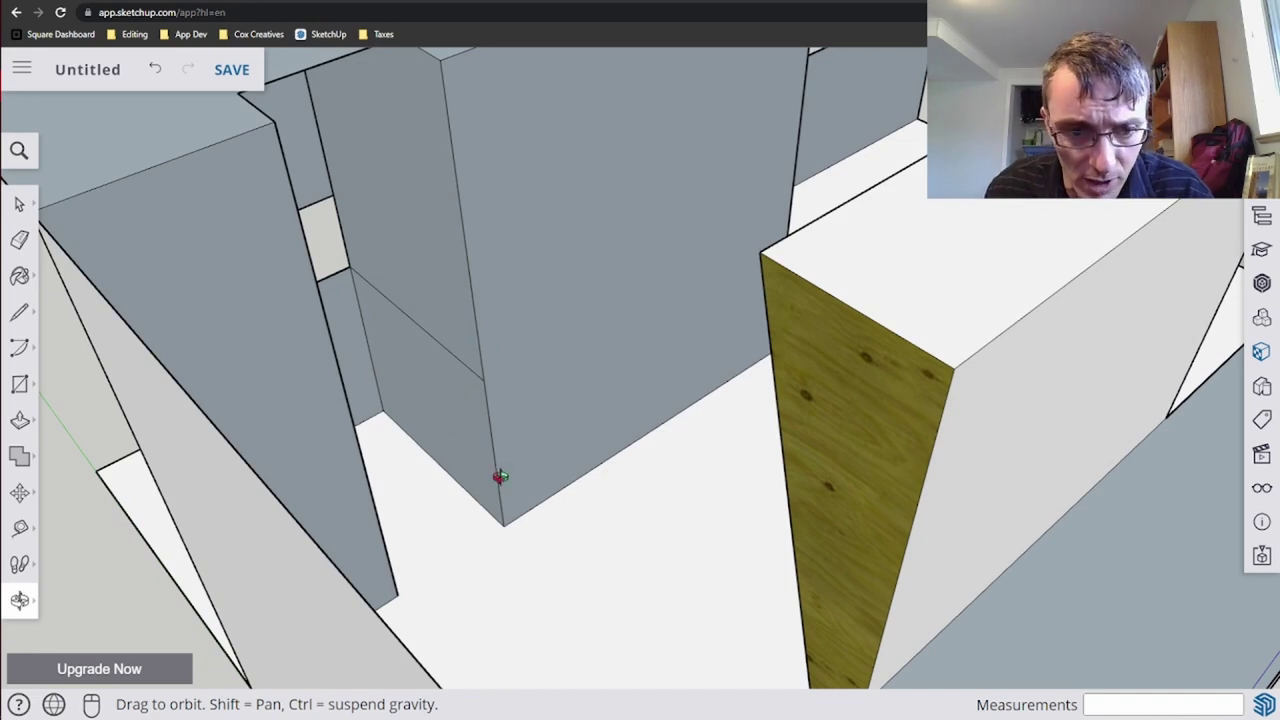
key(space)
- Place a 1' 1" guide up the block's other corner and draw a line to its top corner
key(t)
click(383, 410)
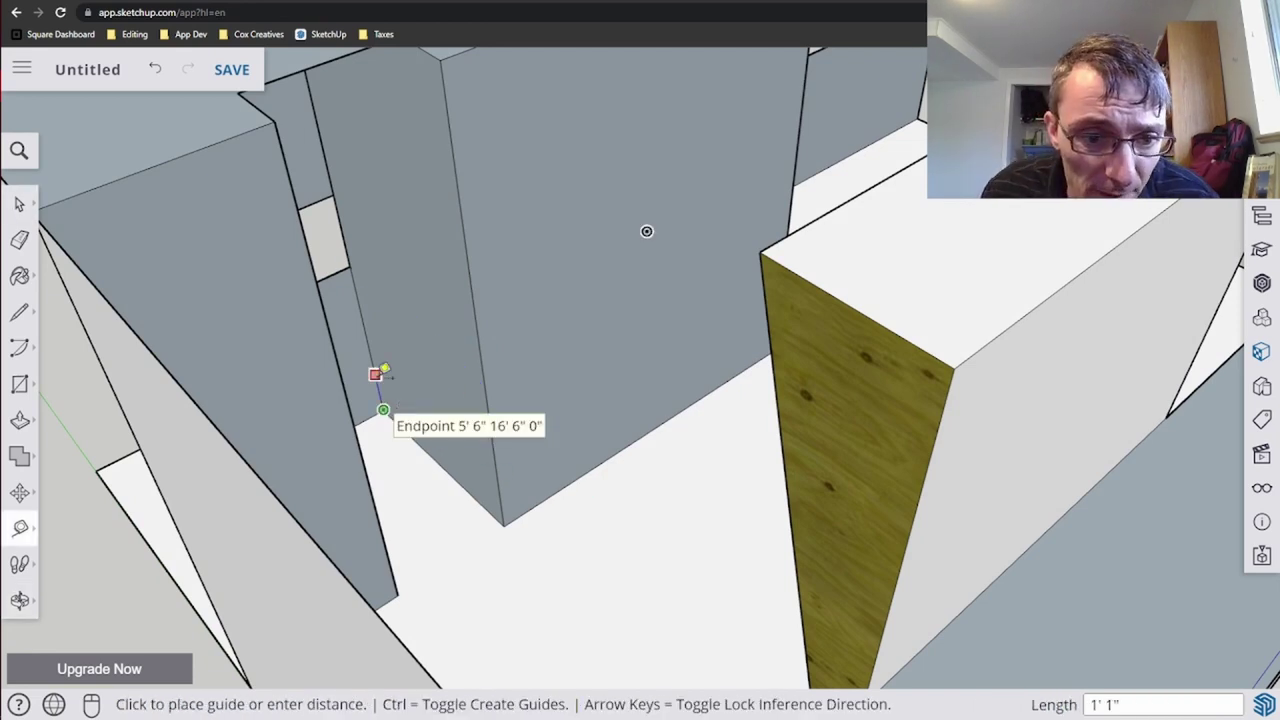
click(376, 377)
key(l)
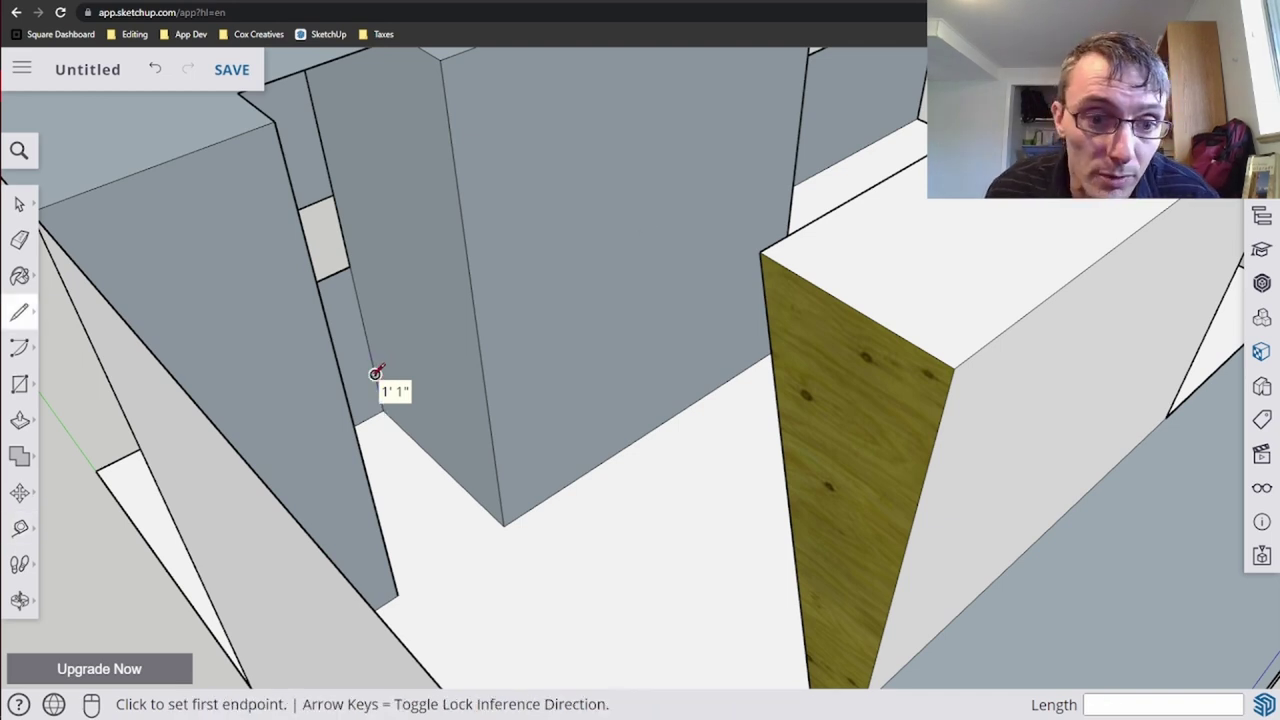
click(440, 59)
click(375, 378)
key(space)
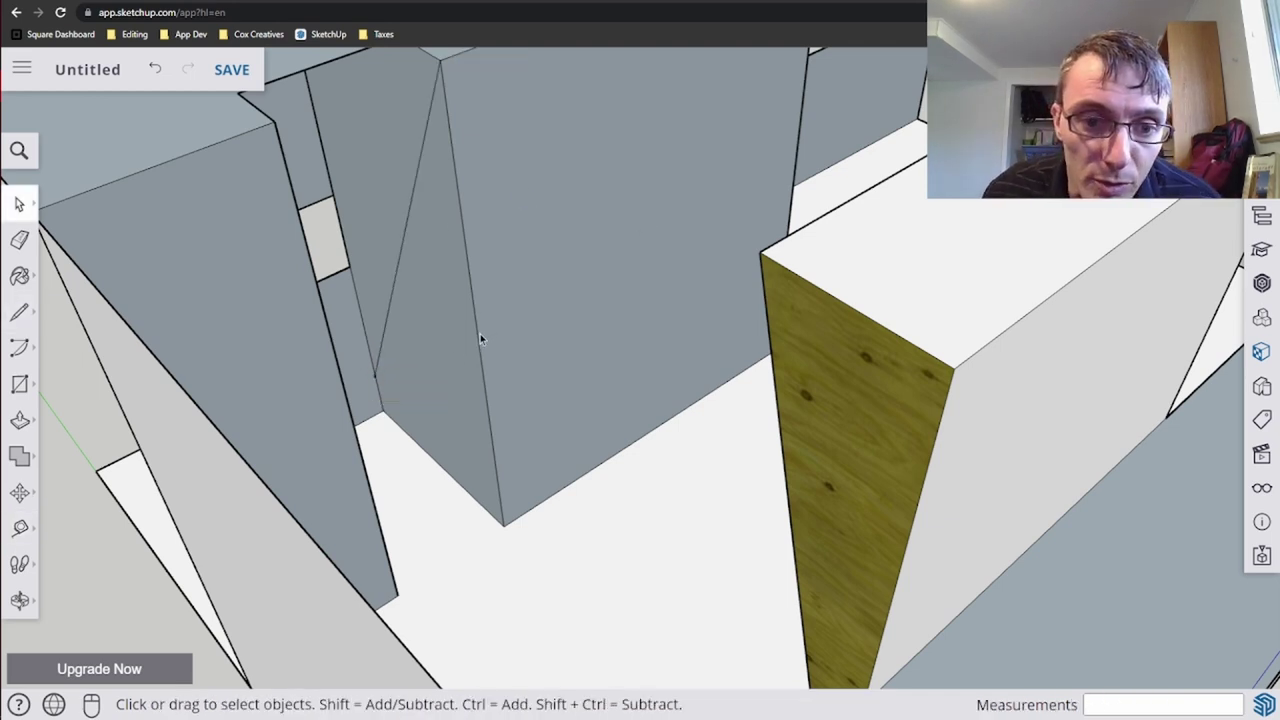
- Delete the unwanted block edge, the floor's front and diagonal edges, and the vertical wall edge
click(479, 338)
key(Delete)
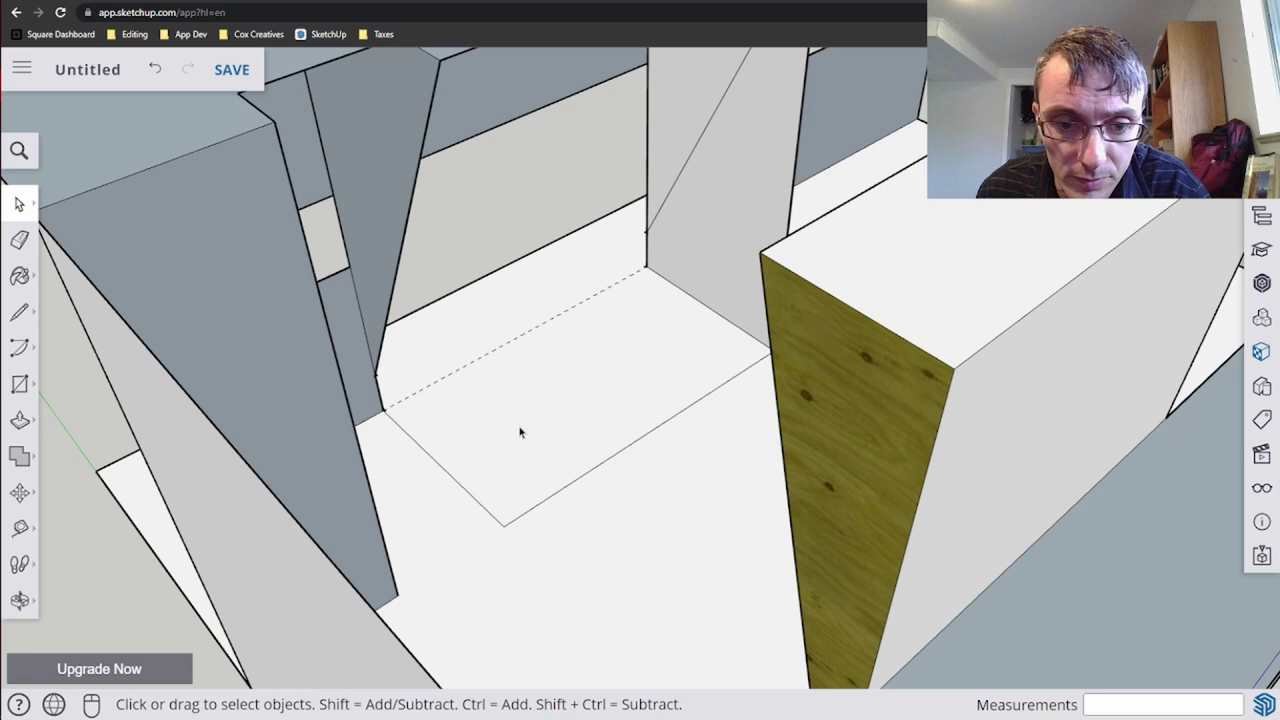
click(550, 496)
key(Delete)
click(488, 515)
key(Delete)
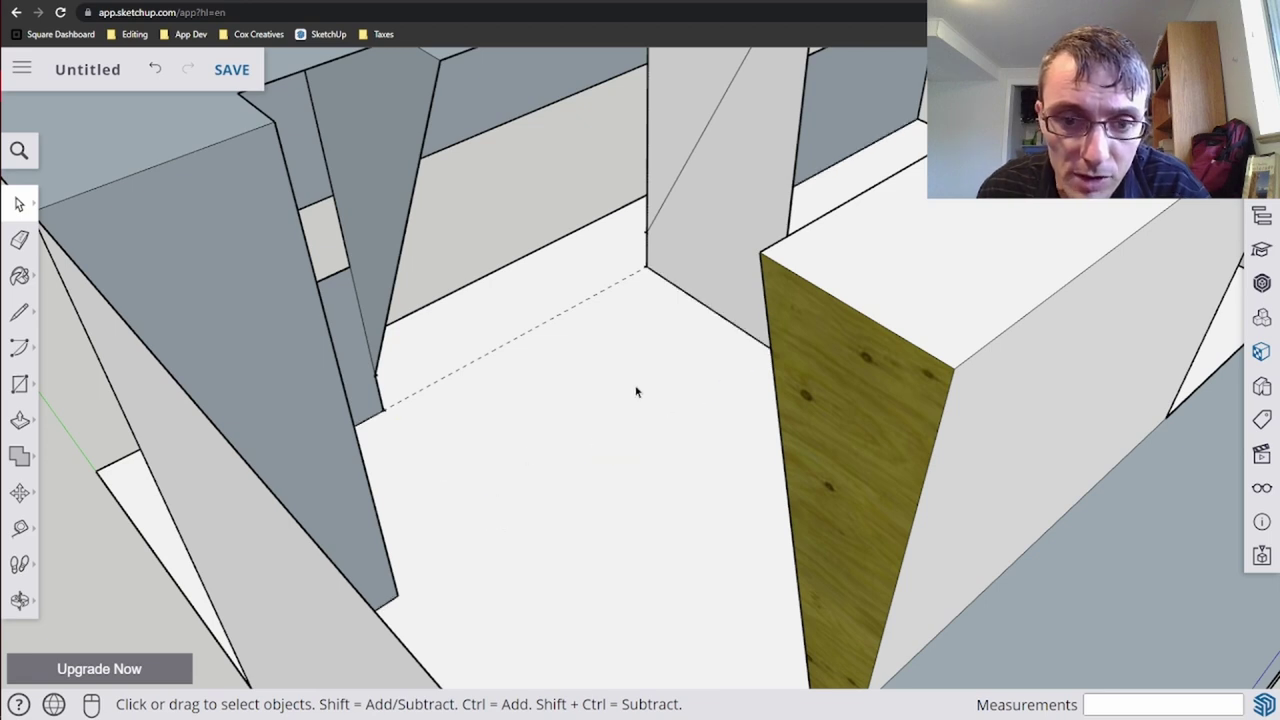
key(Delete)
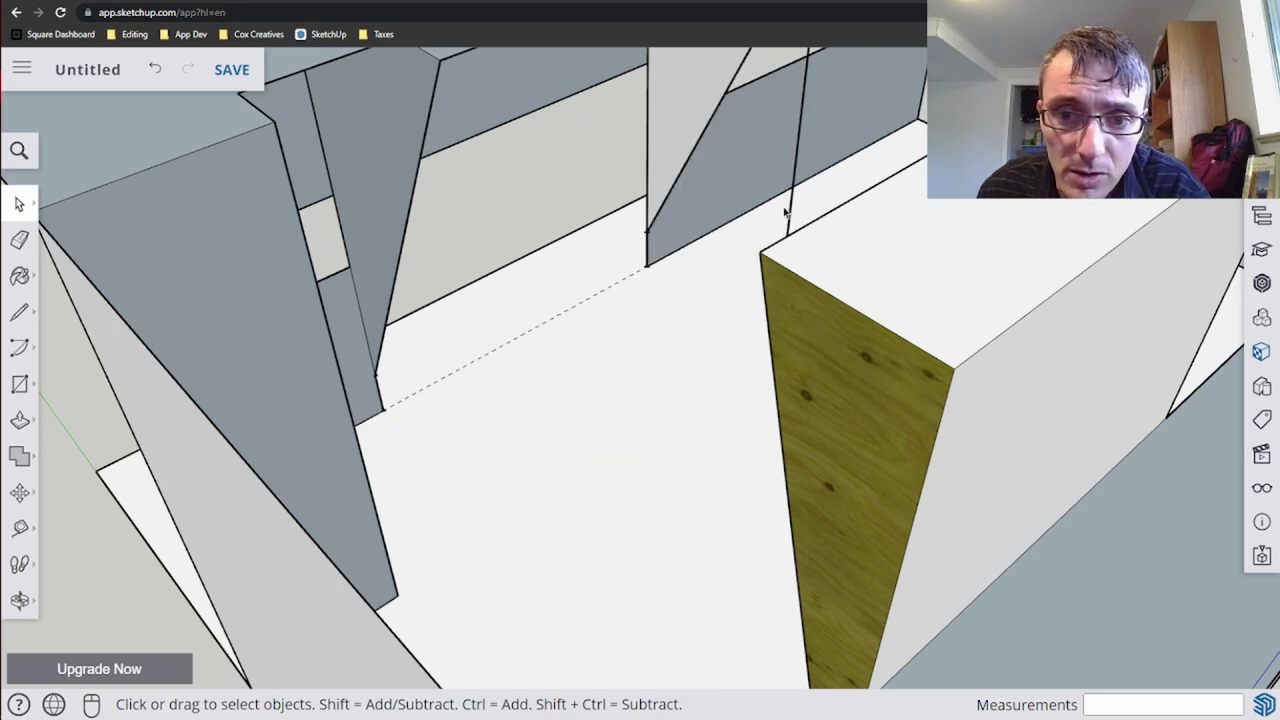
click(791, 207)
key(Delete)
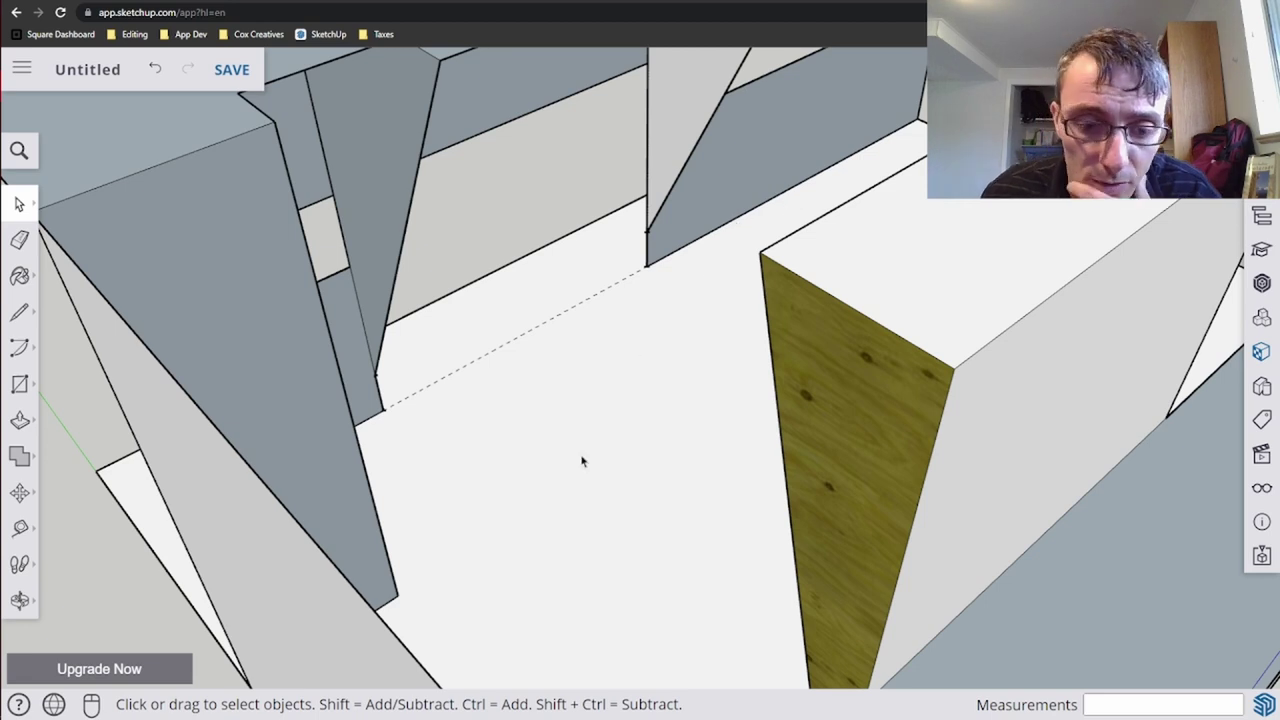
- Draw two lines between the panel's base corner and the wall corners to close the wall faces
key(l)
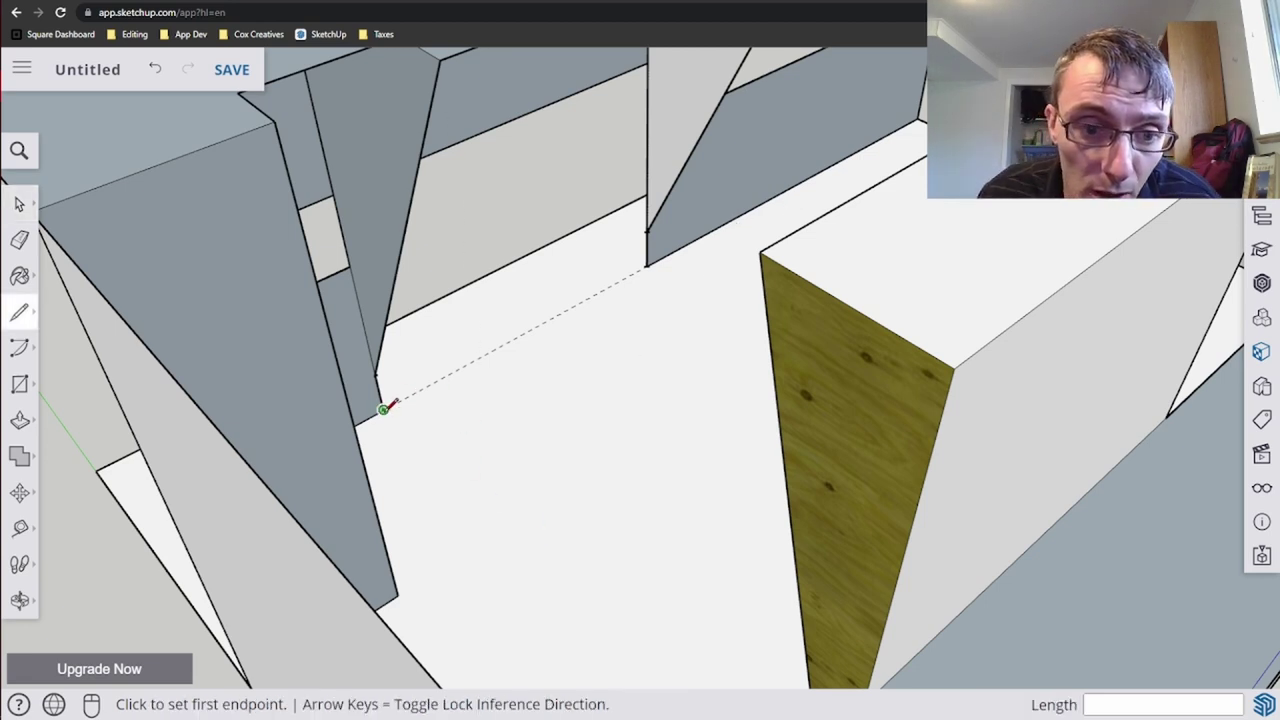
click(383, 409)
click(647, 265)
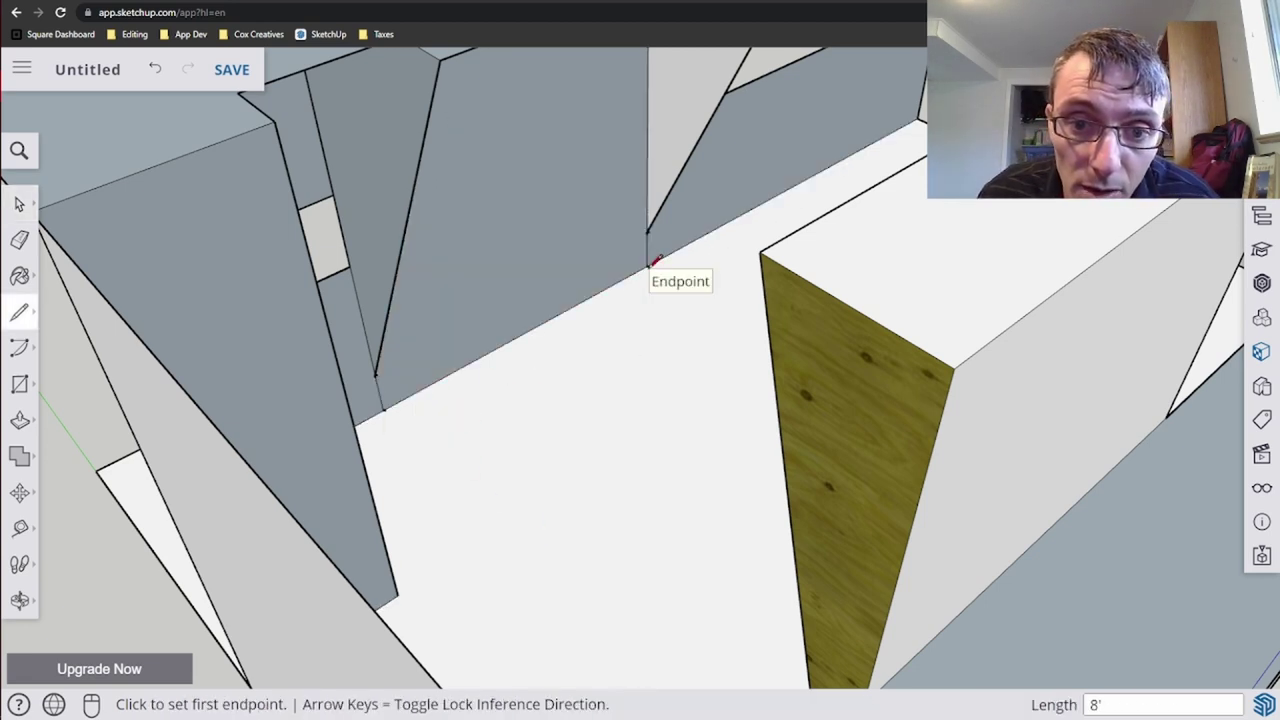
click(647, 231)
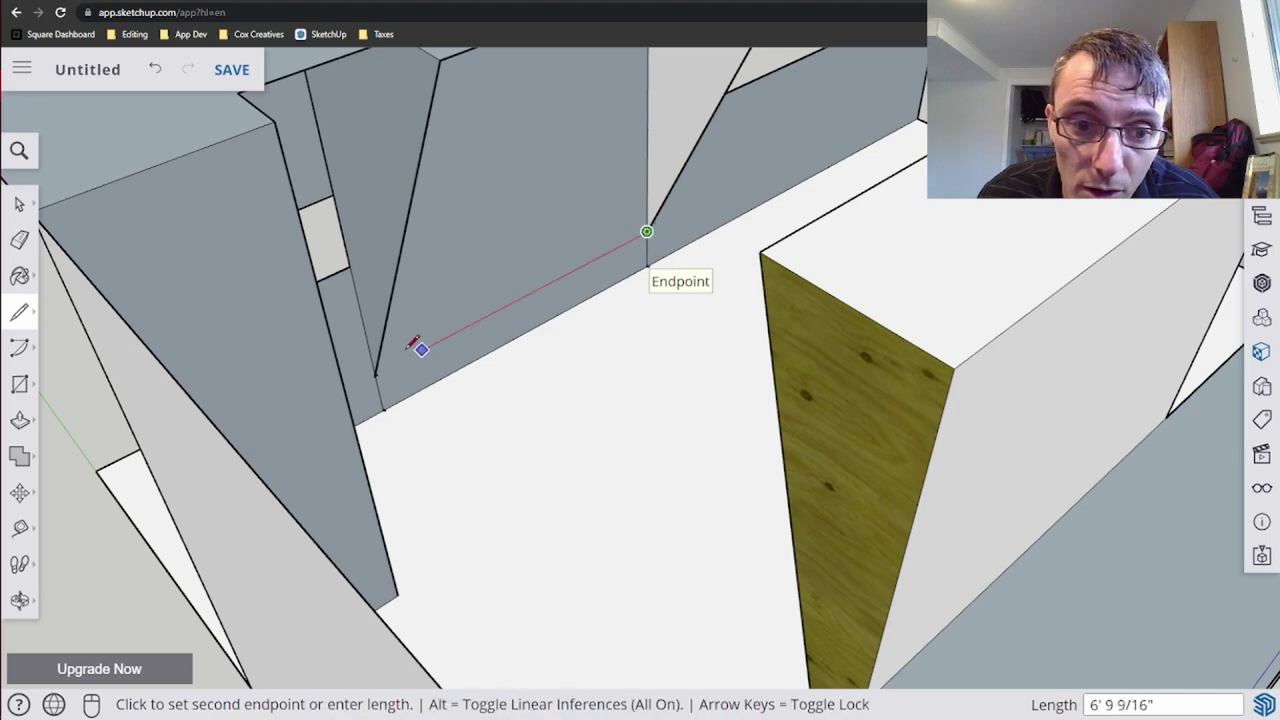
click(375, 374)
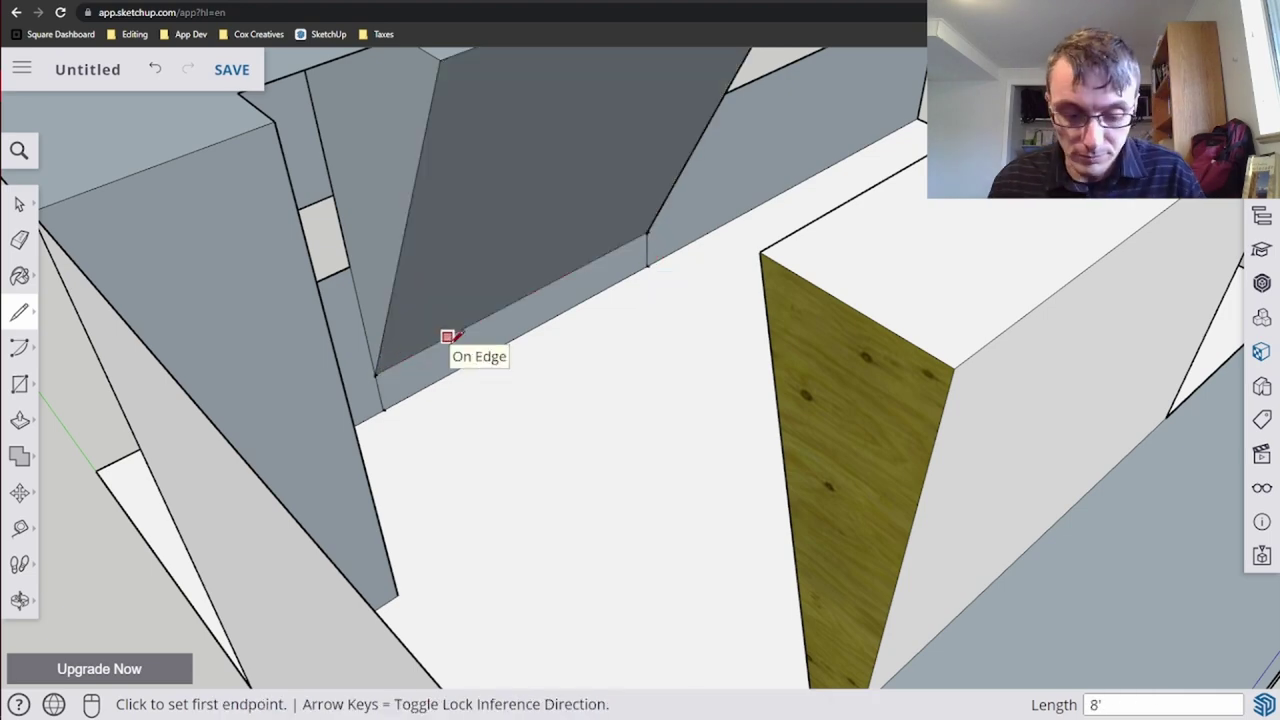
key(o)
drag(580, 303, 579, 274)
- Paint the base strip and the large slanted right wall with the plywood texture
key(b)
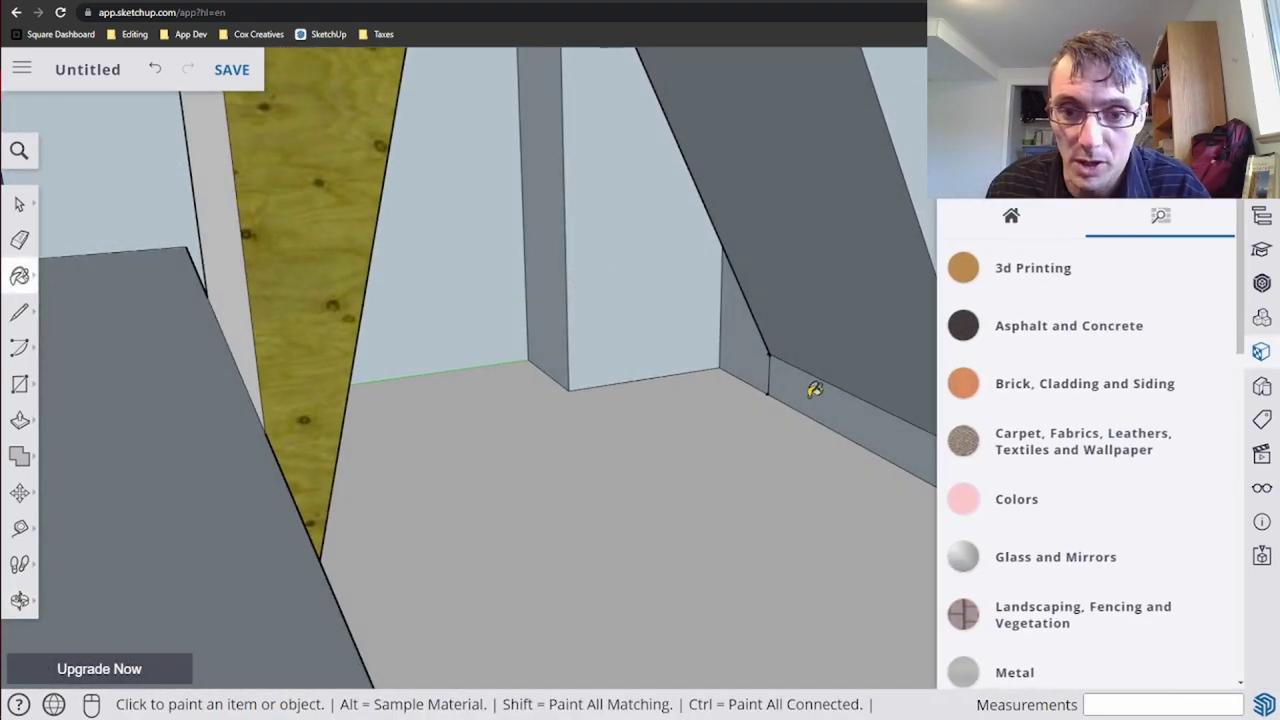
click(818, 382)
click(833, 281)
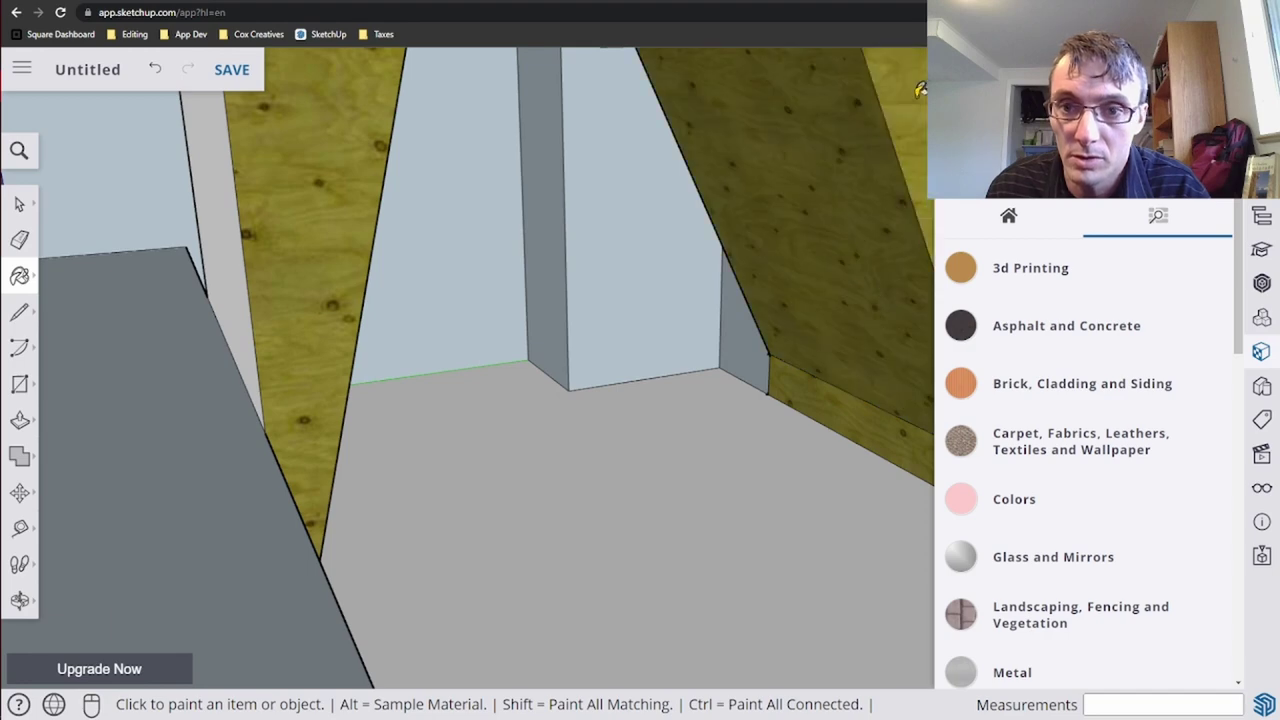
key(o)
mouse_move(920, 86)
mouse_down()
mouse_move(960, 363)
mouse_move(1012, 404)
mouse_move(814, 443)
mouse_move(726, 486)
mouse_move(826, 480)
mouse_move(886, 446)
mouse_move(1009, 426)
mouse_move(733, 397)
mouse_move(757, 400)
mouse_up()
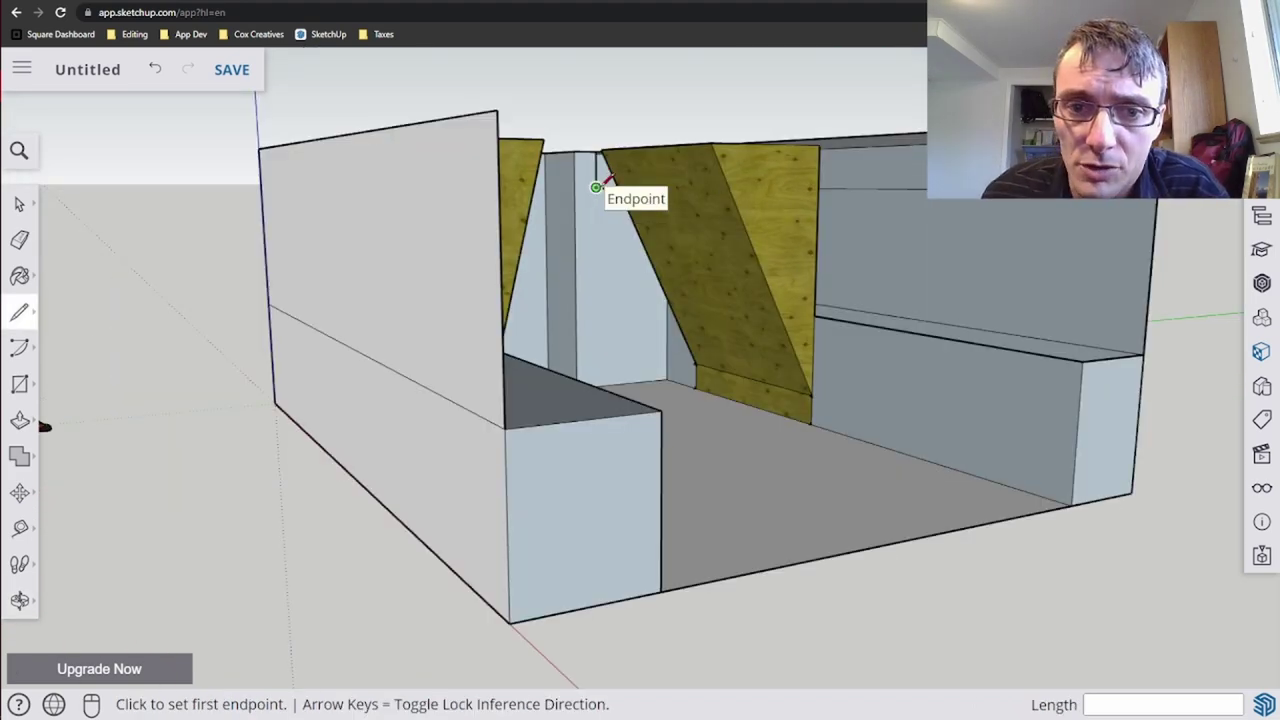
- Draw a line across the wall top and delete the triangular face beside the panel
click(596, 187)
click(994, 189)
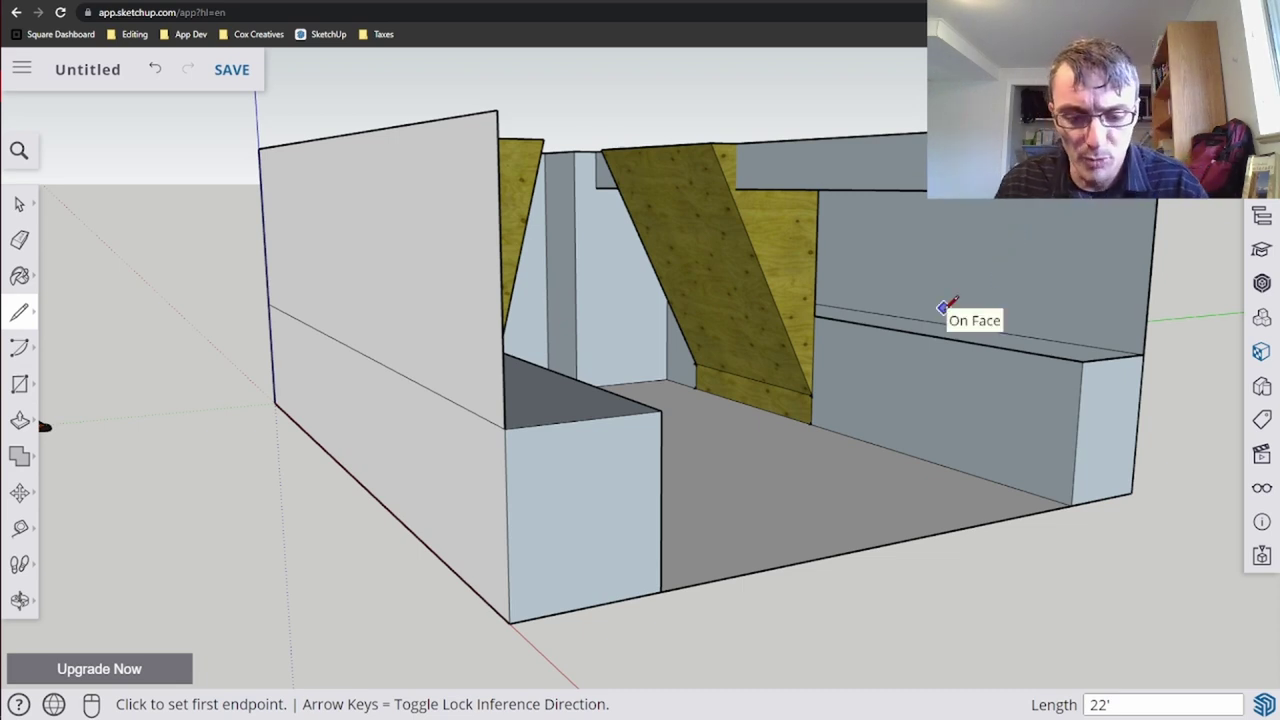
key(space)
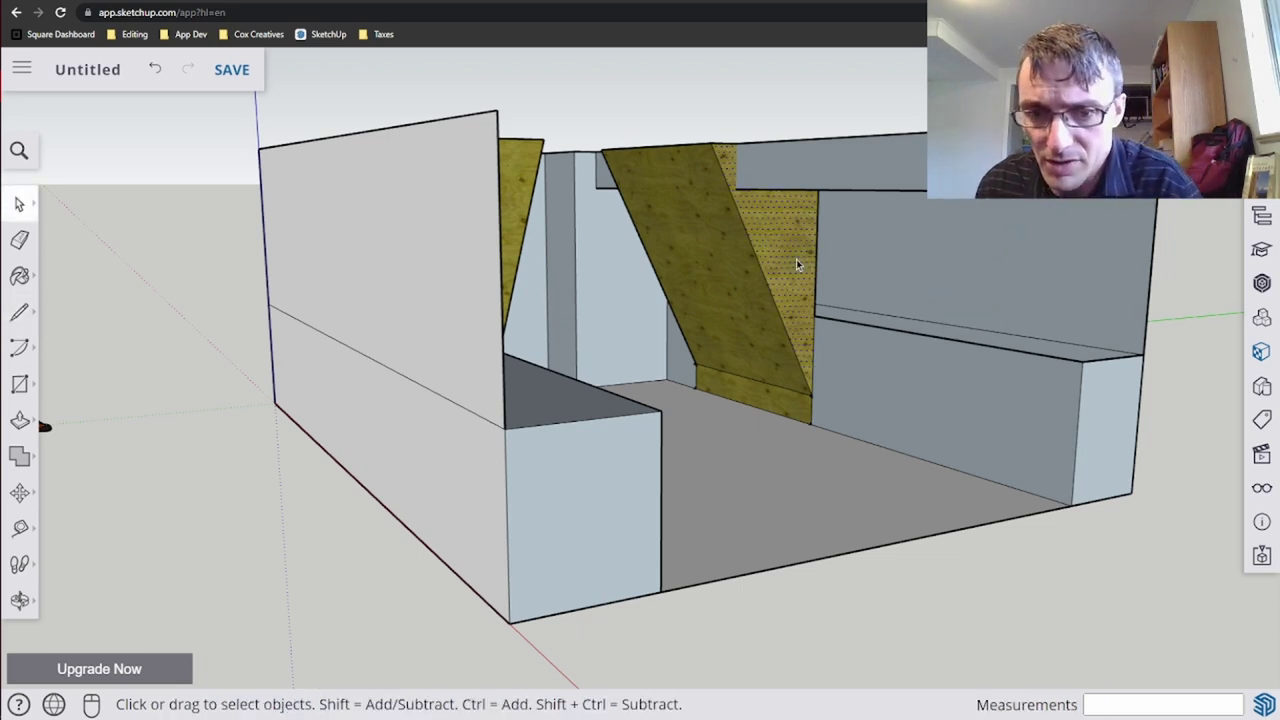
key(Delete)
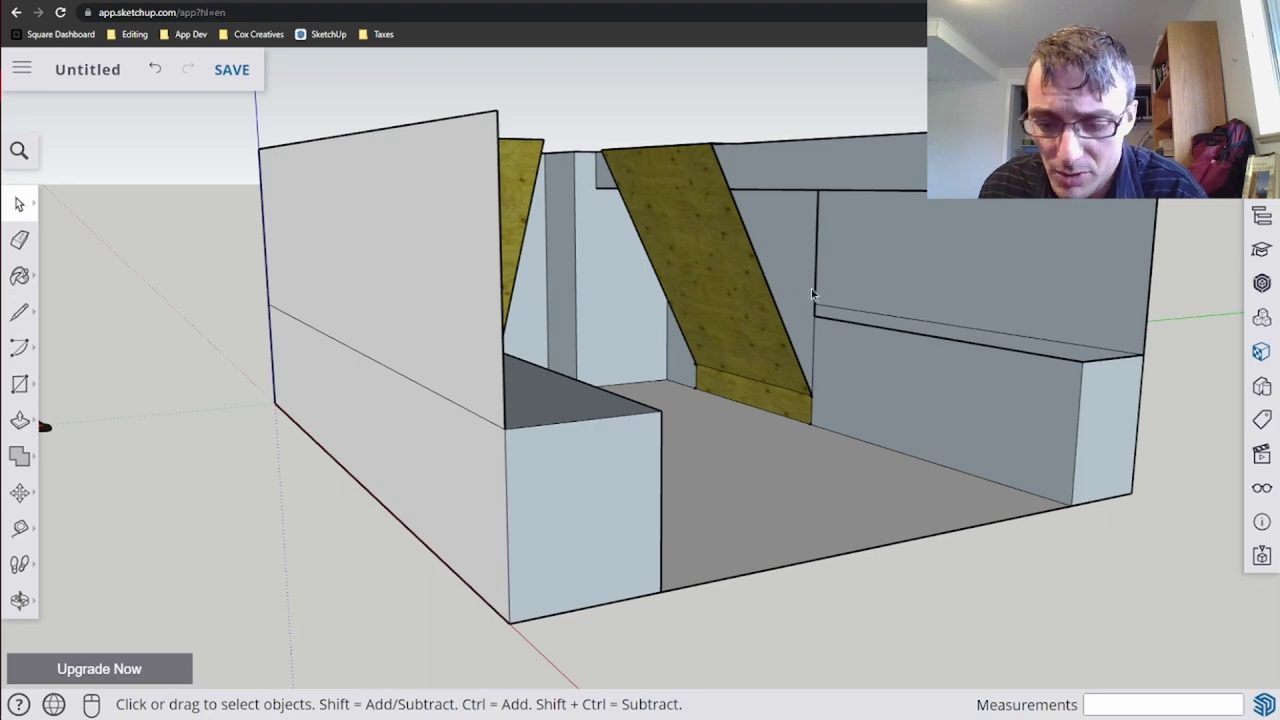
- Delete the white face behind the slanted panel and the left panel's extra faces
middle_drag(810, 287, 618, 252)
click(750, 236)
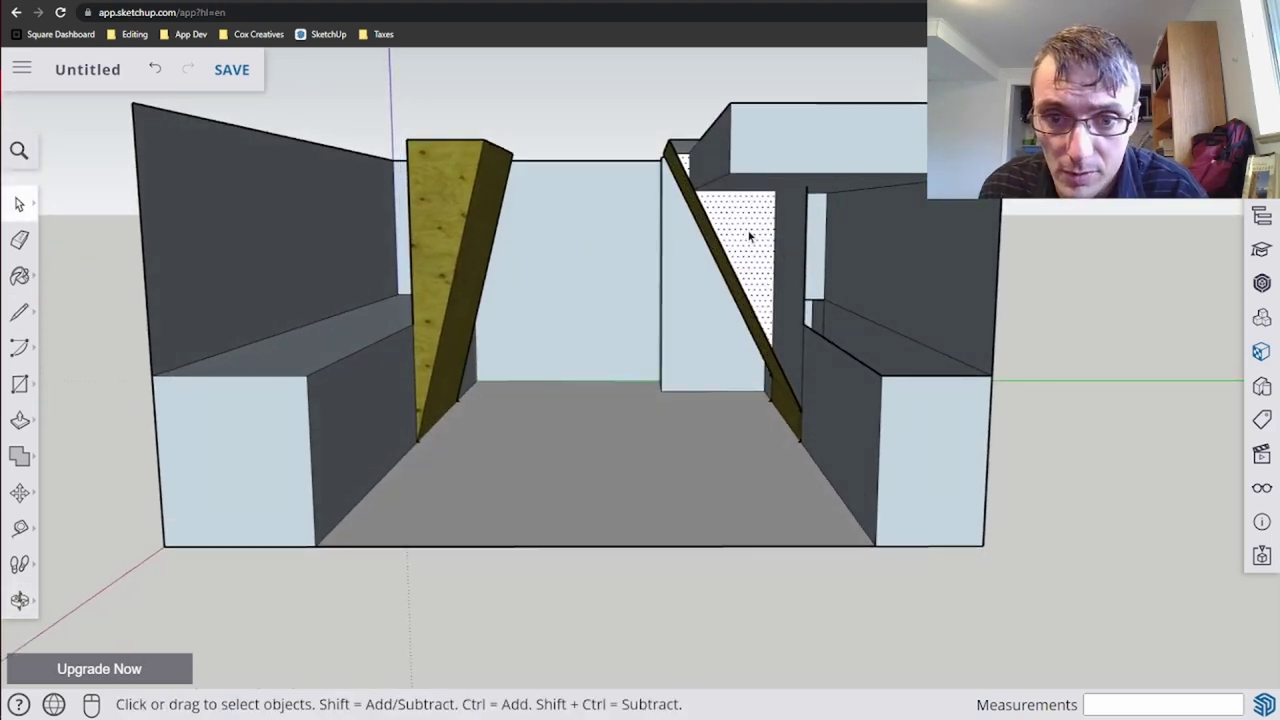
key(Delete)
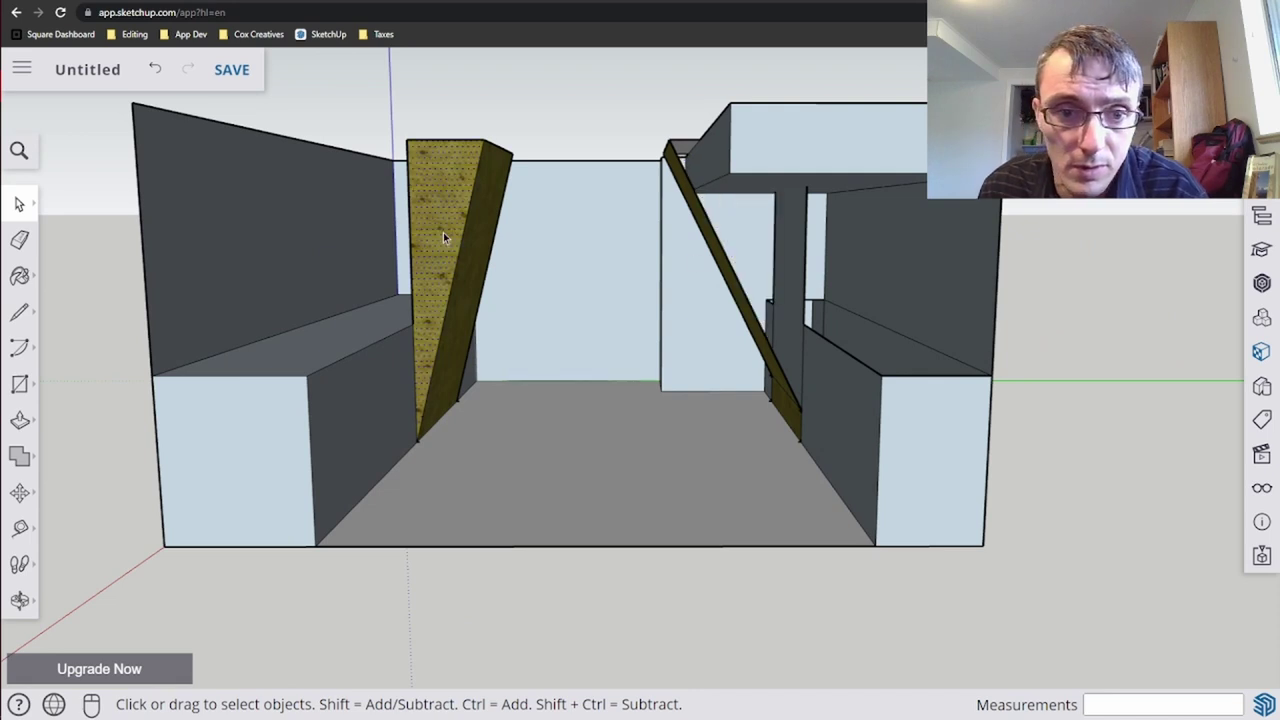
key(Delete)
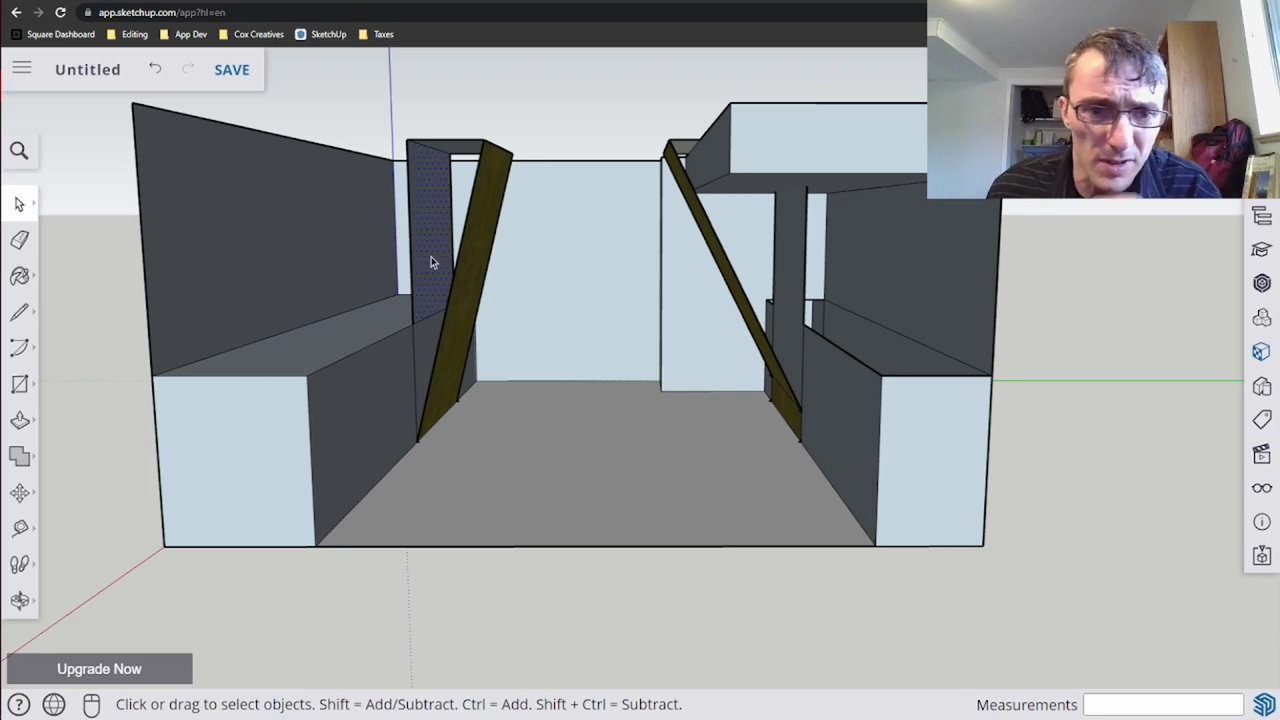
key(Delete)
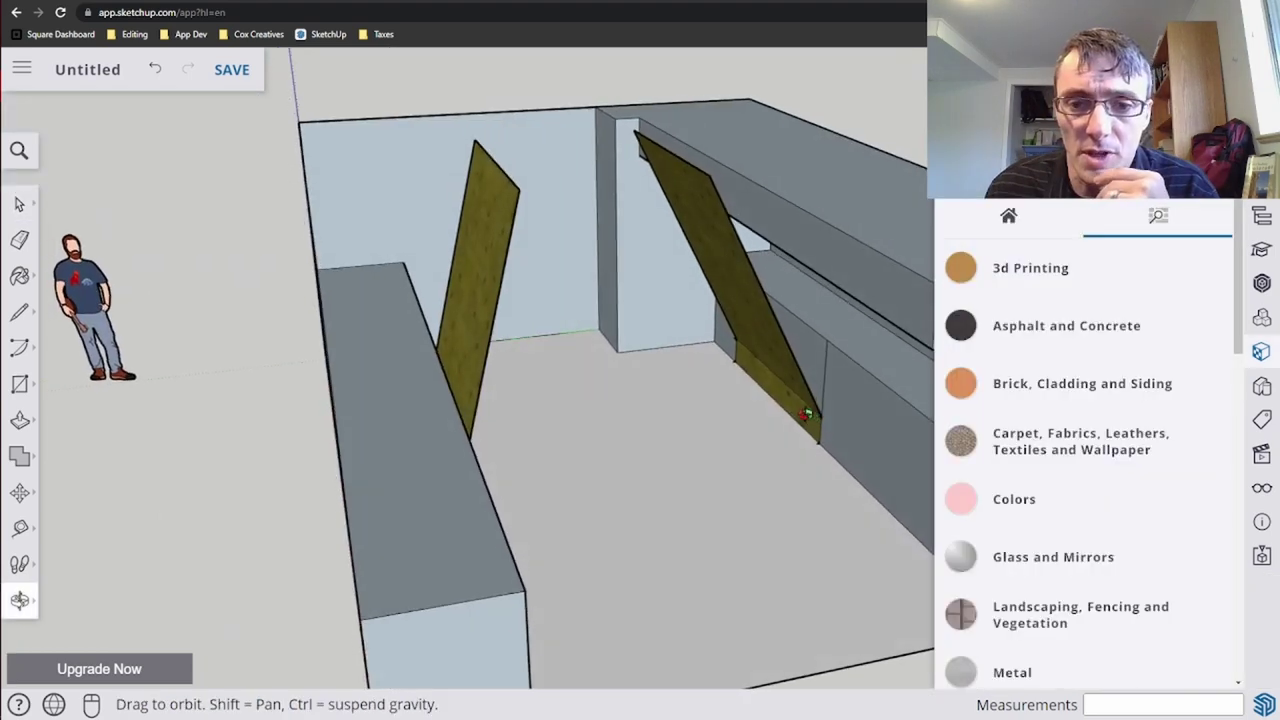
mouse_move(760, 405)
mouse_down()
mouse_move(734, 394)
mouse_move(720, 360)
mouse_move(768, 381)
mouse_up()
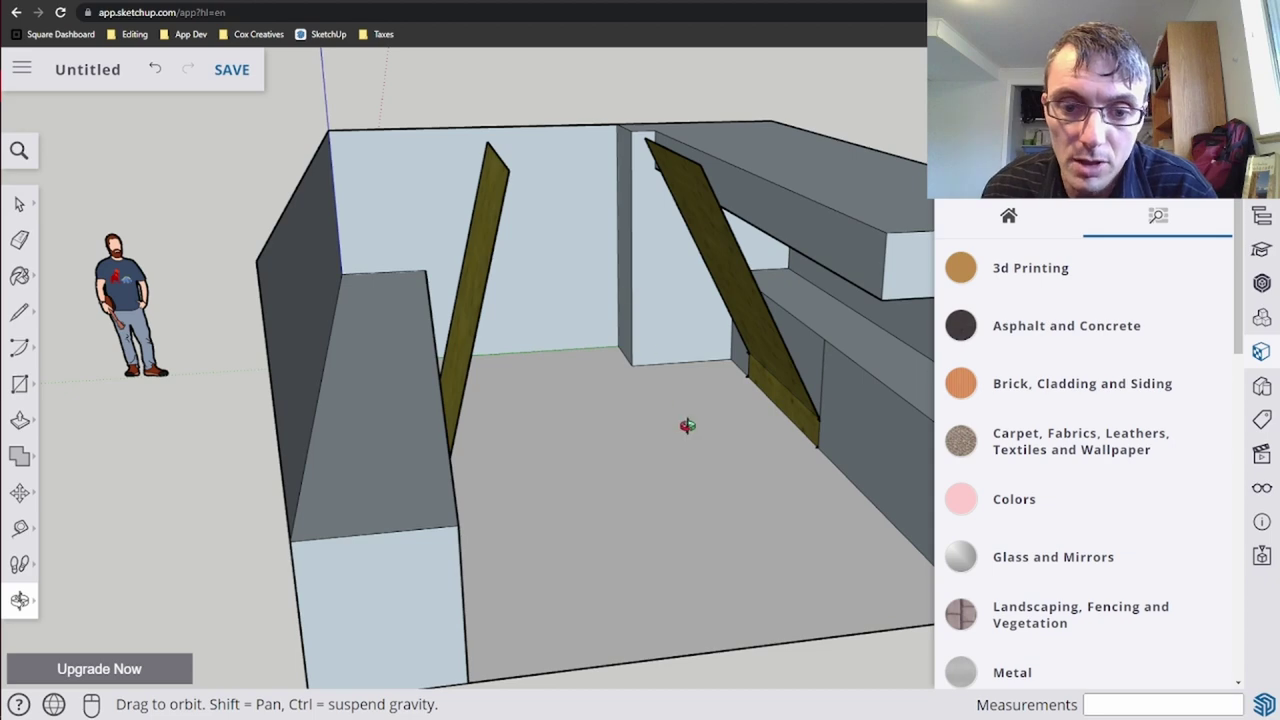
- Draw a line connecting the top of the left panel to the top of the right panel
drag(687, 425, 639, 397)
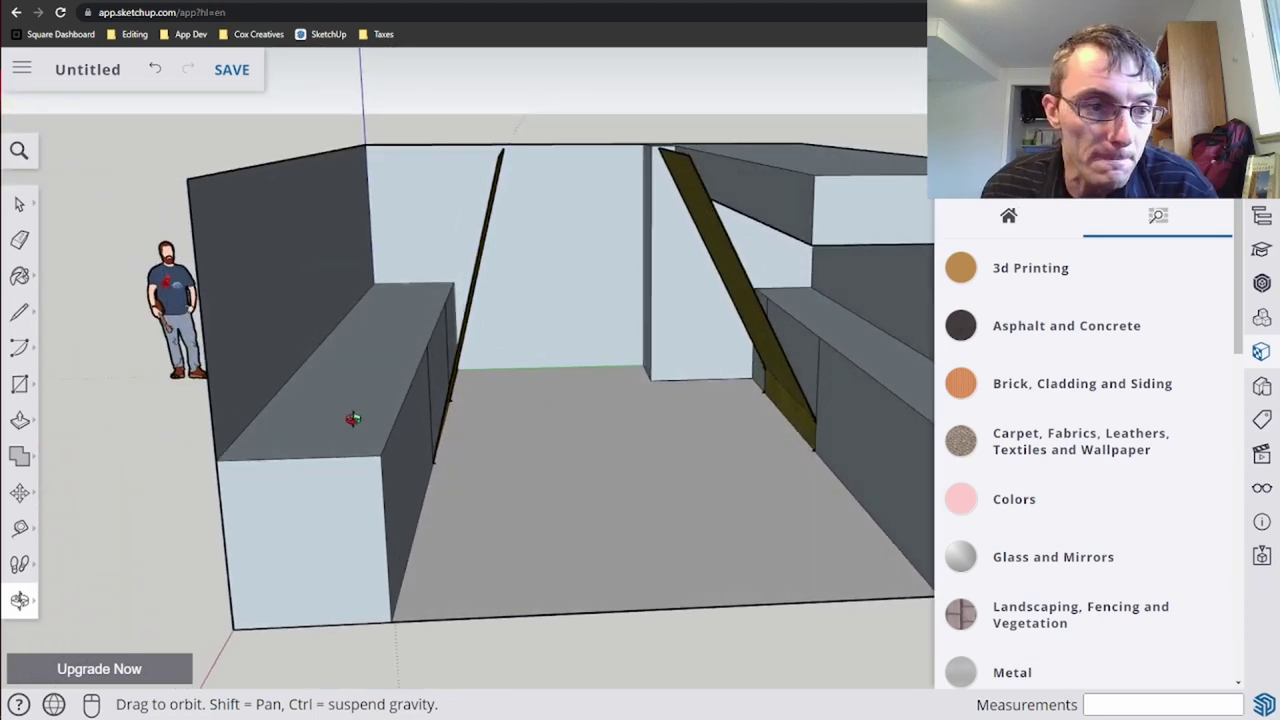
click(19, 312)
click(499, 155)
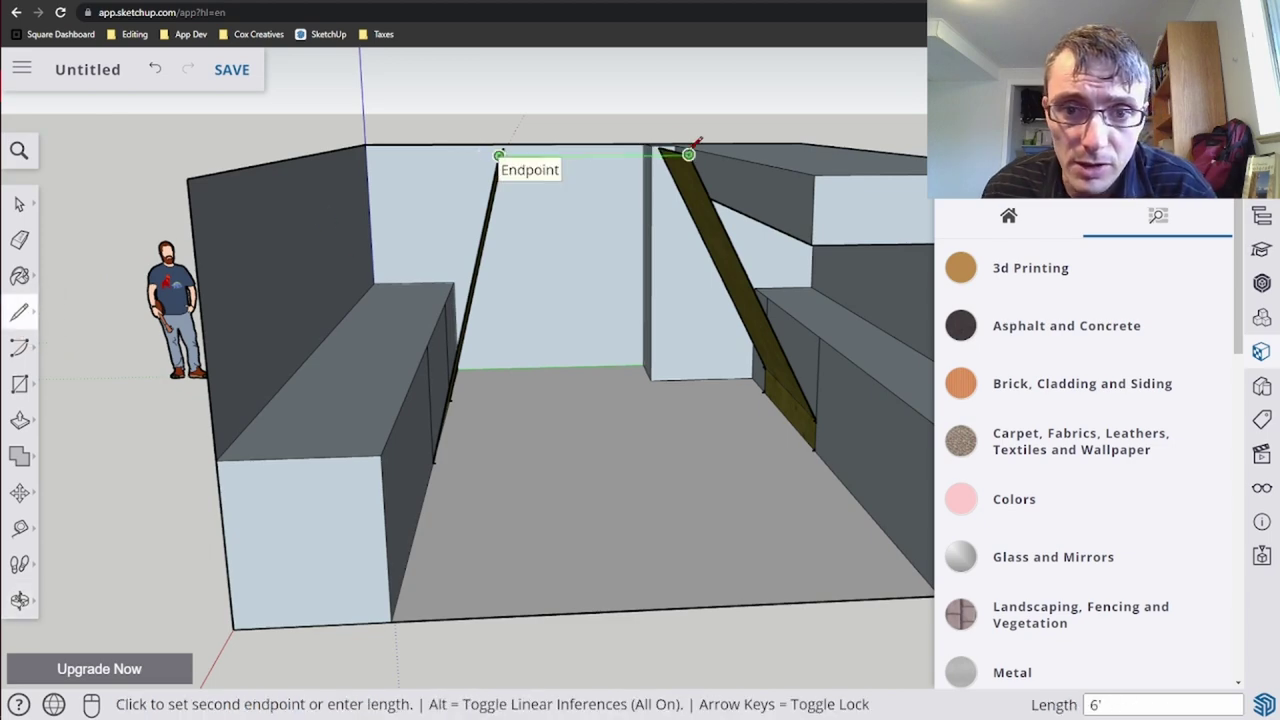
middle_drag(652, 140, 557, 234)
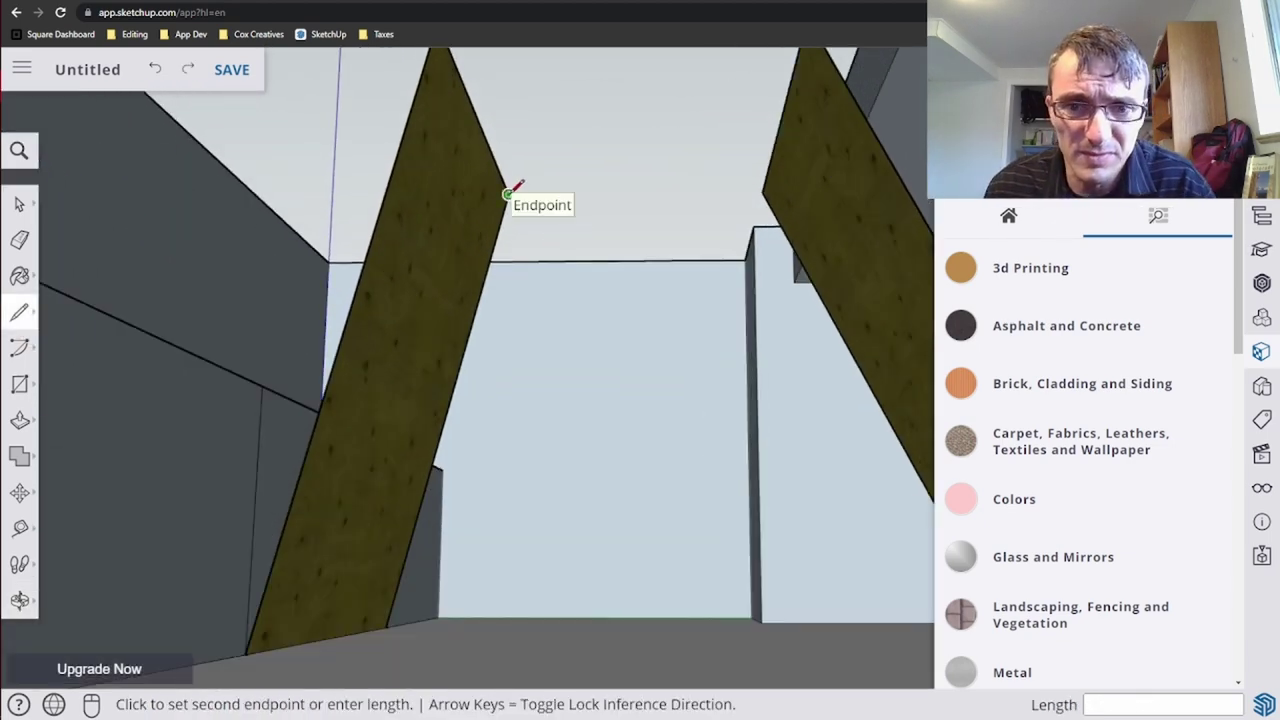
click(762, 192)
- Paint the new overhang's top face with the plywood texture
key(b)
middle_drag(720, 128, 686, 434)
click(690, 347)
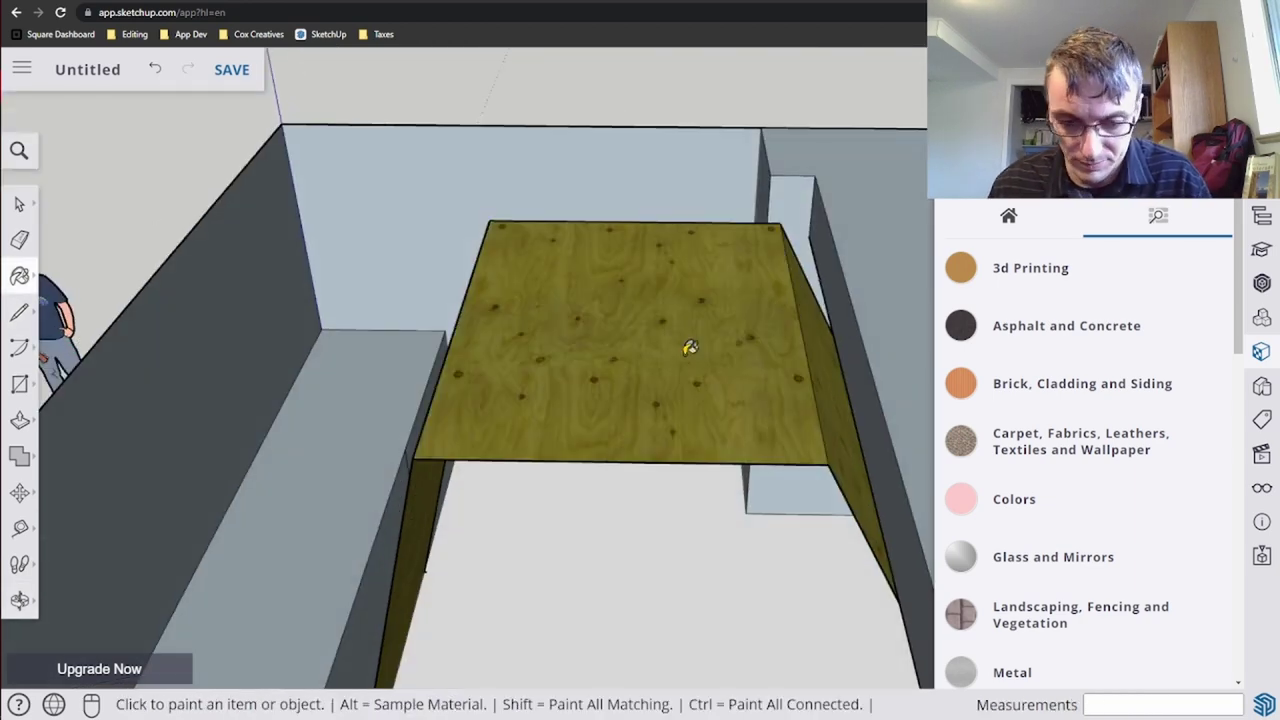
key(o)
drag(680, 566, 741, 309)
scroll(734, 429, up, 5)
scroll(741, 309, up, 3)
scroll(734, 449, up, 3)
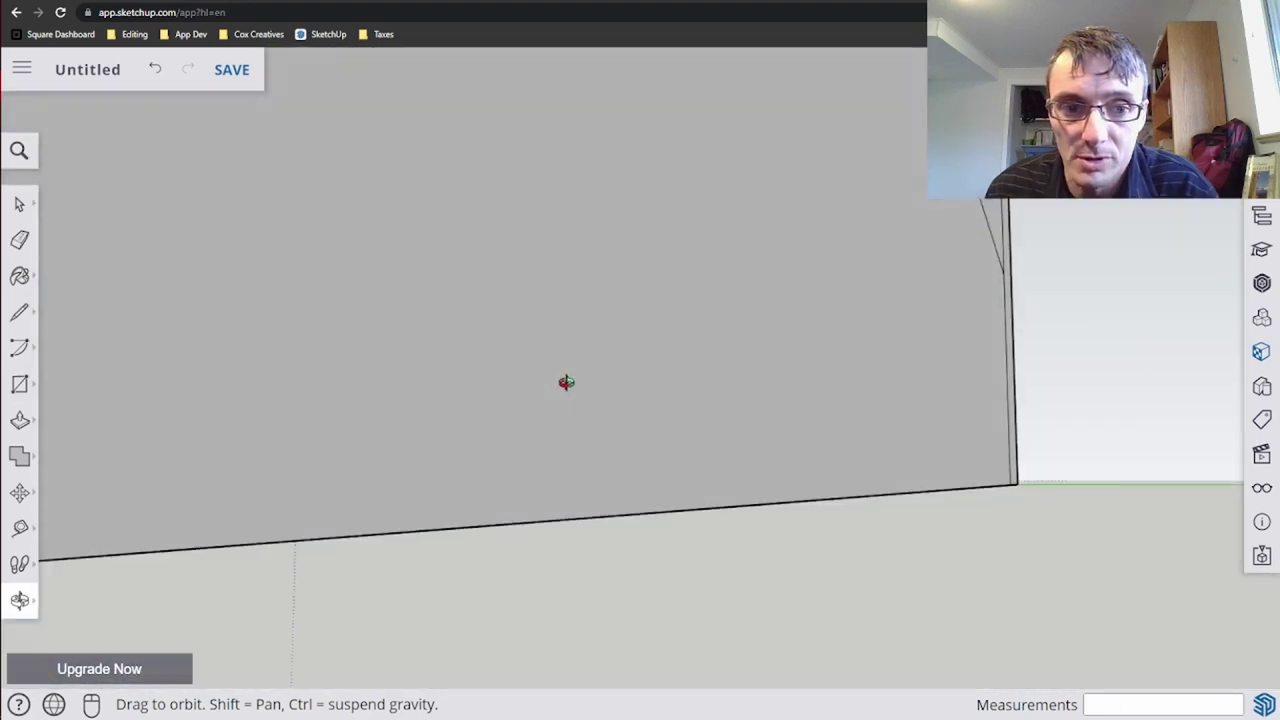
scroll(566, 380, down, 3)
drag(473, 361, 601, 448)
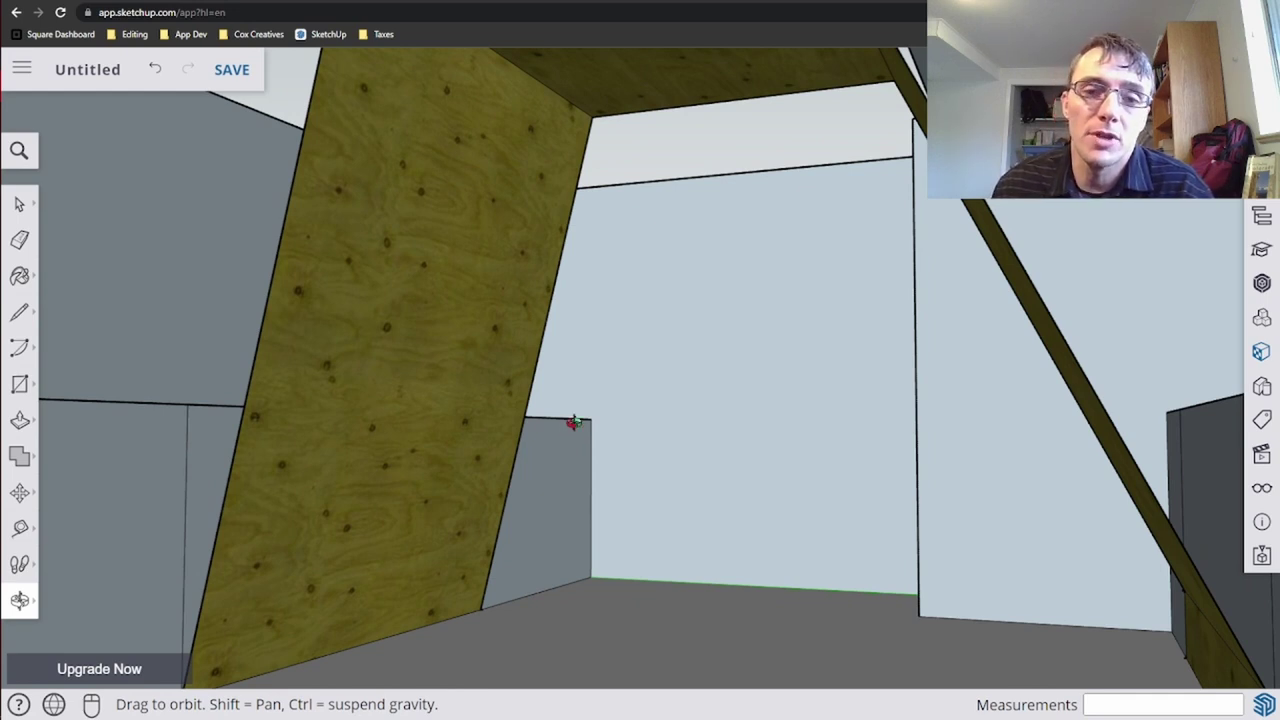
- Walk the camera through the room to stand beneath the plywood arch
click(21, 577)
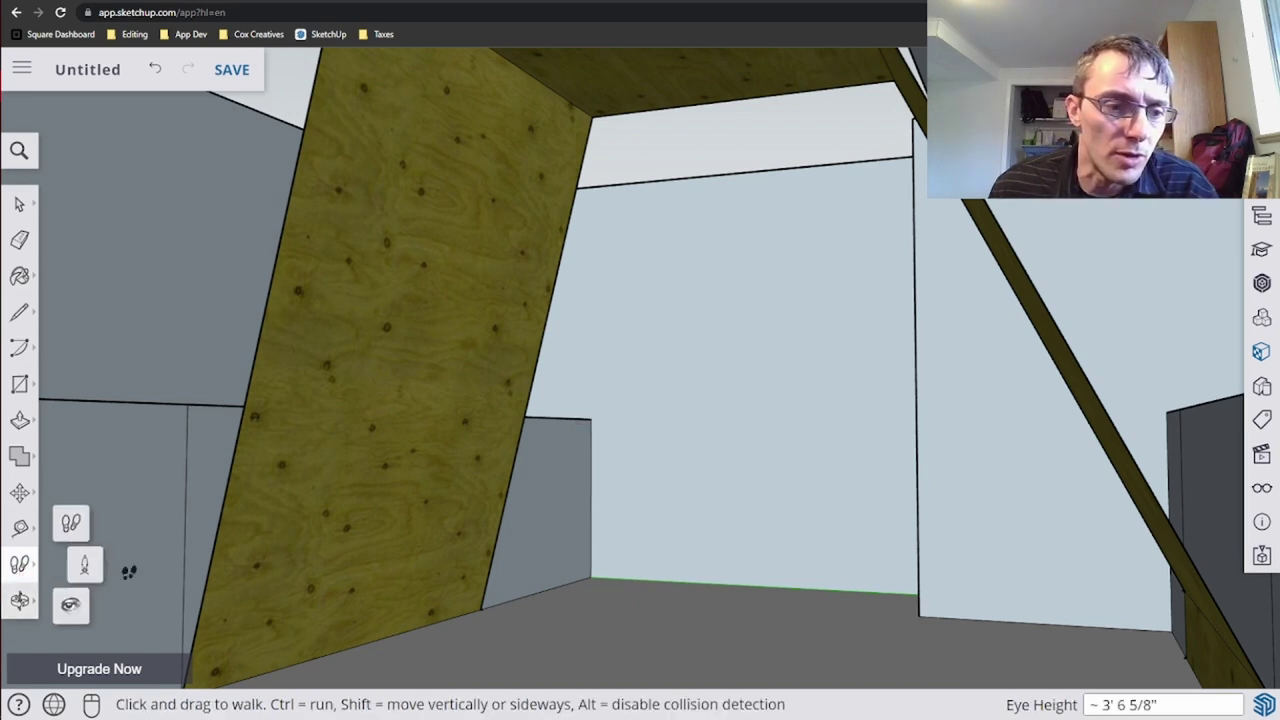
click(70, 528)
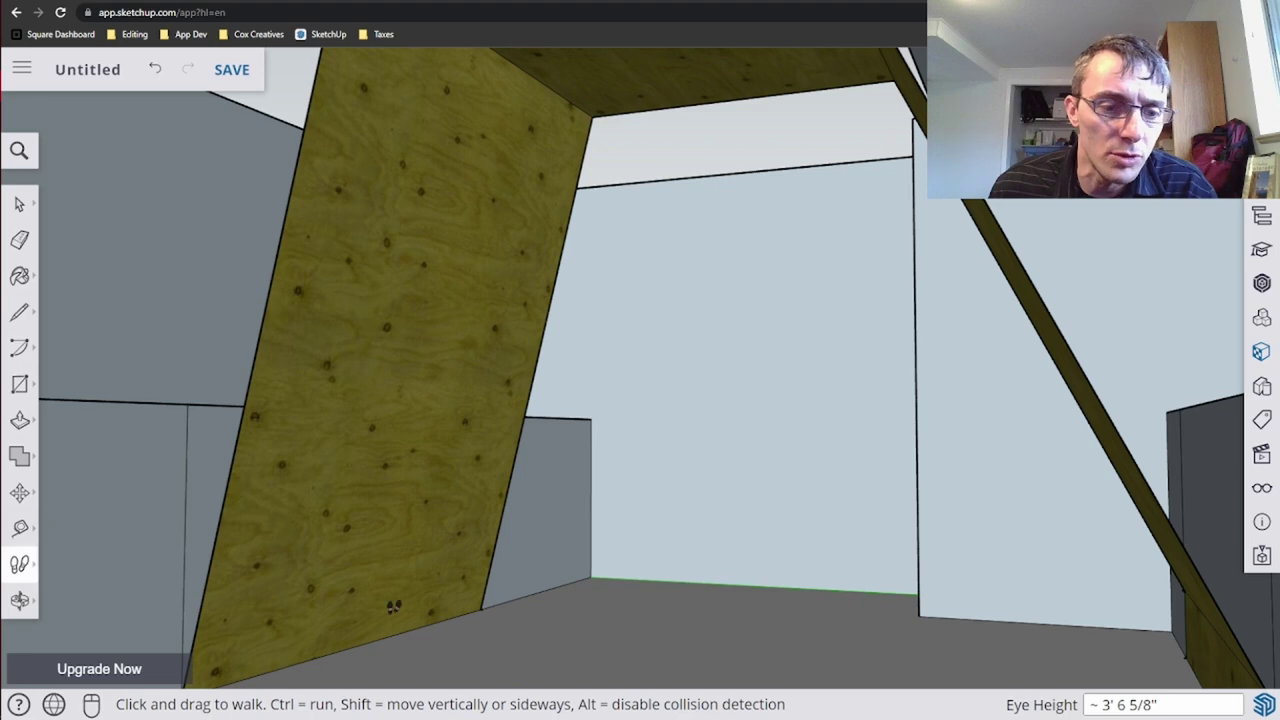
drag(515, 607, 685, 667)
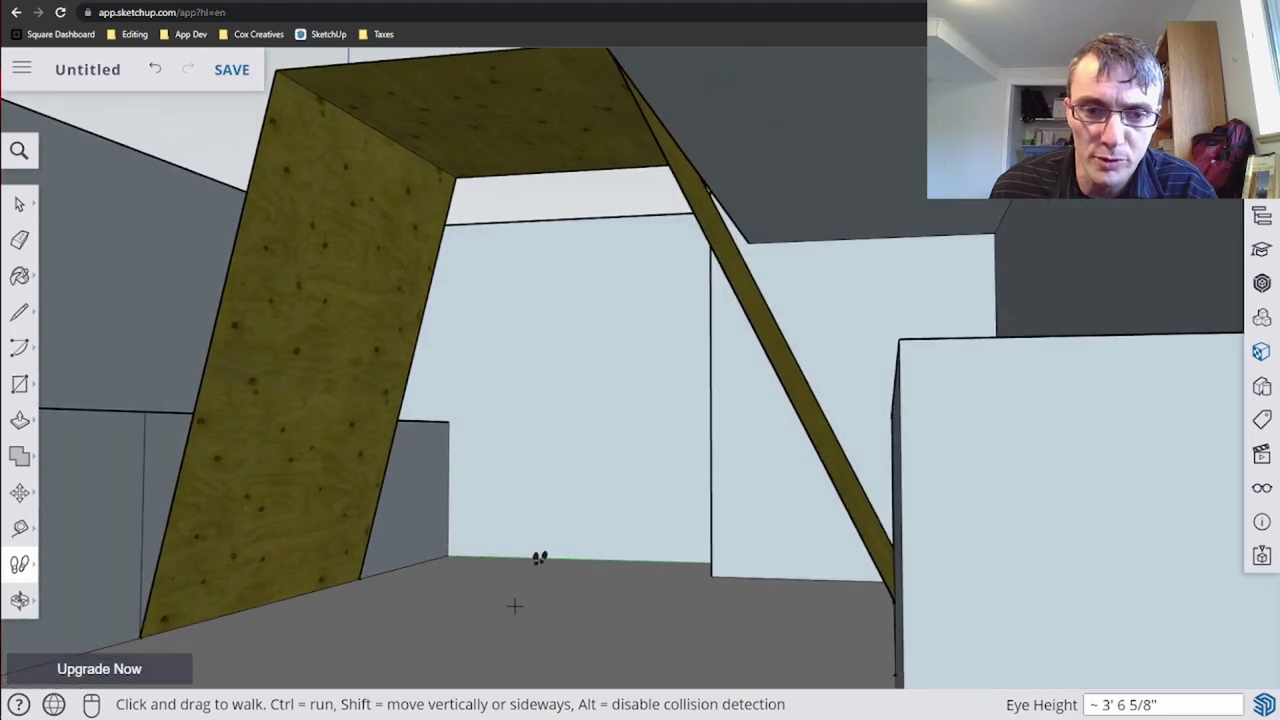
drag(421, 511, 193, 568)
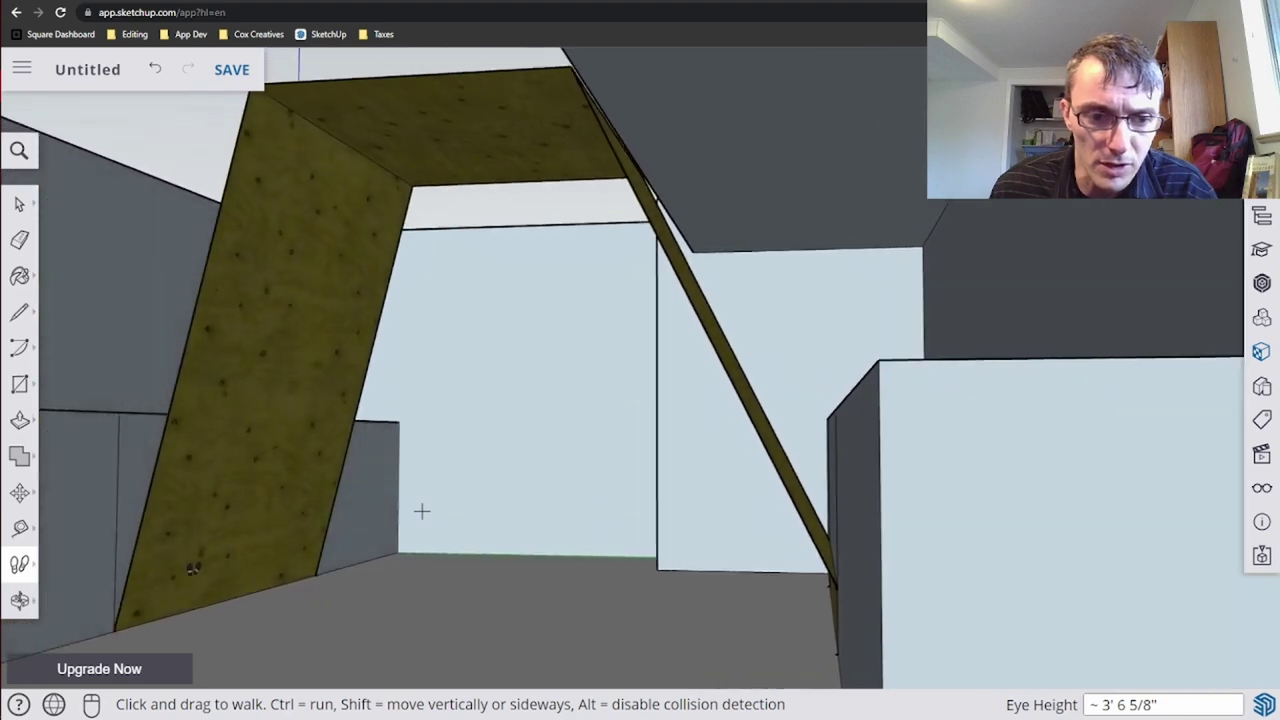
drag(297, 573, 797, 388)
- Capture a screenshot snip of the finished arch view
key(space)
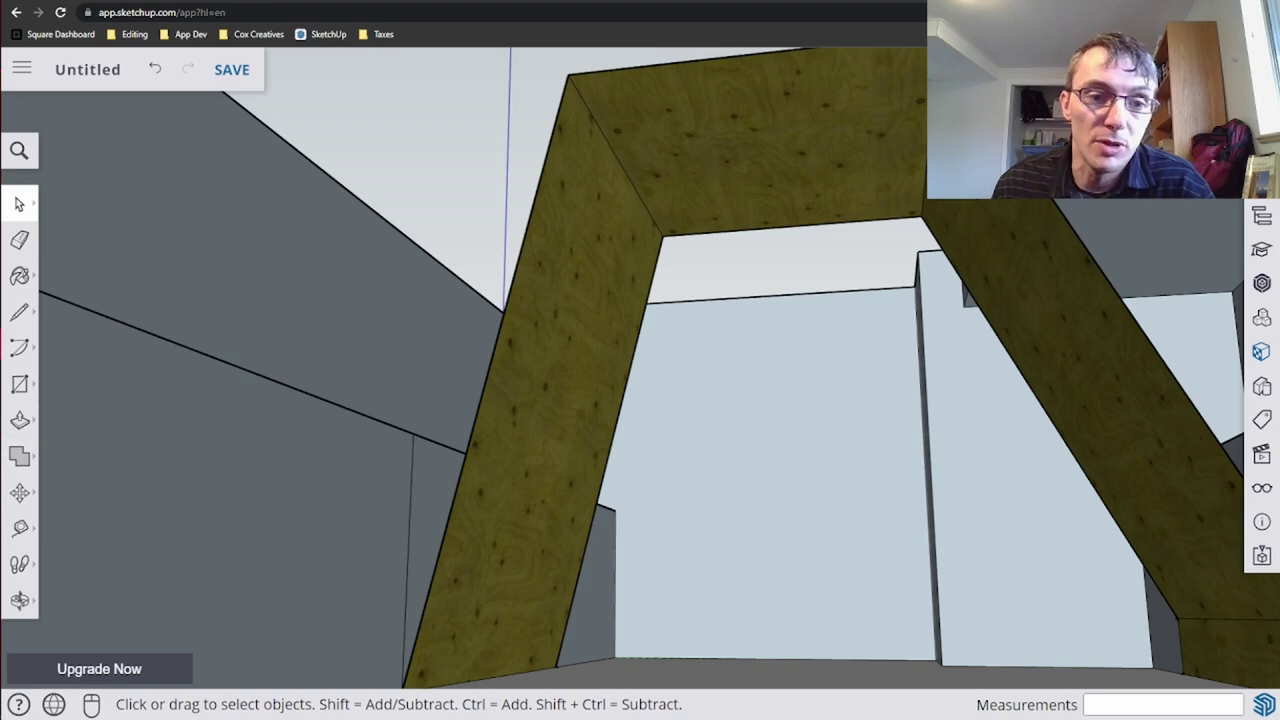
click(37, 15)
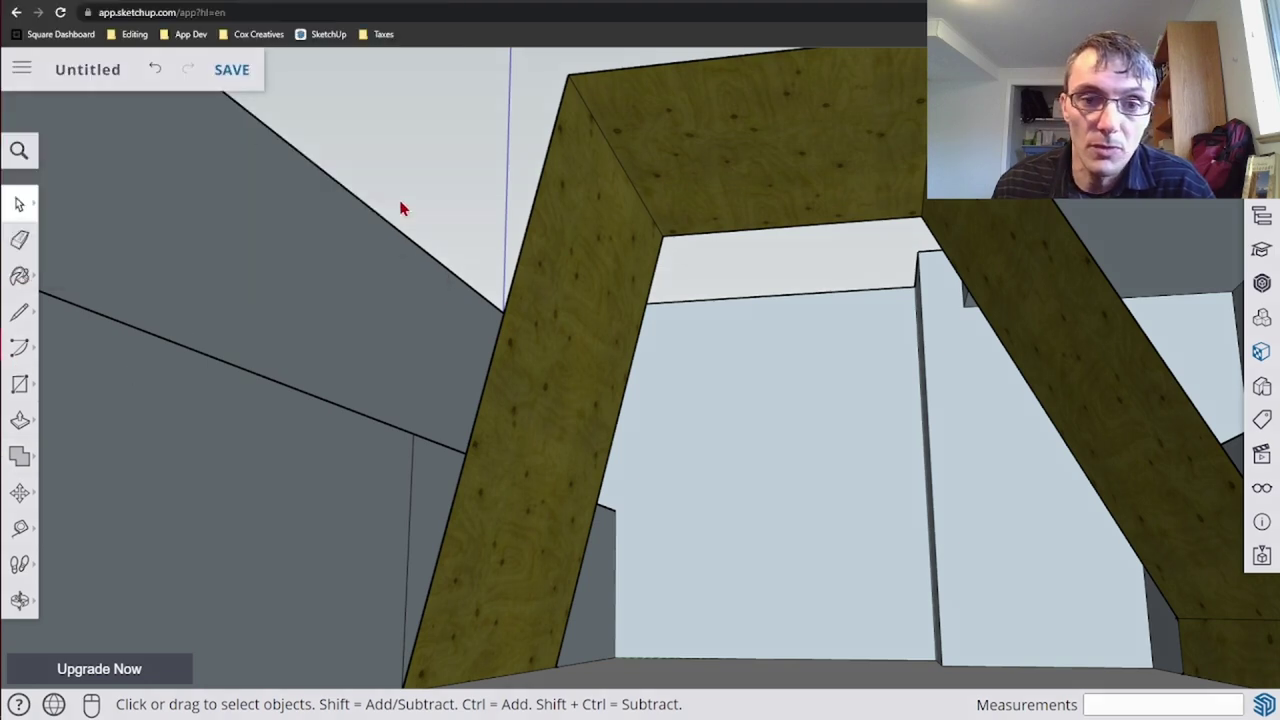
mouse_move(277, 66)
mouse_down()
mouse_move(421, 189)
mouse_move(1086, 680)
mouse_move(1268, 688)
mouse_up()
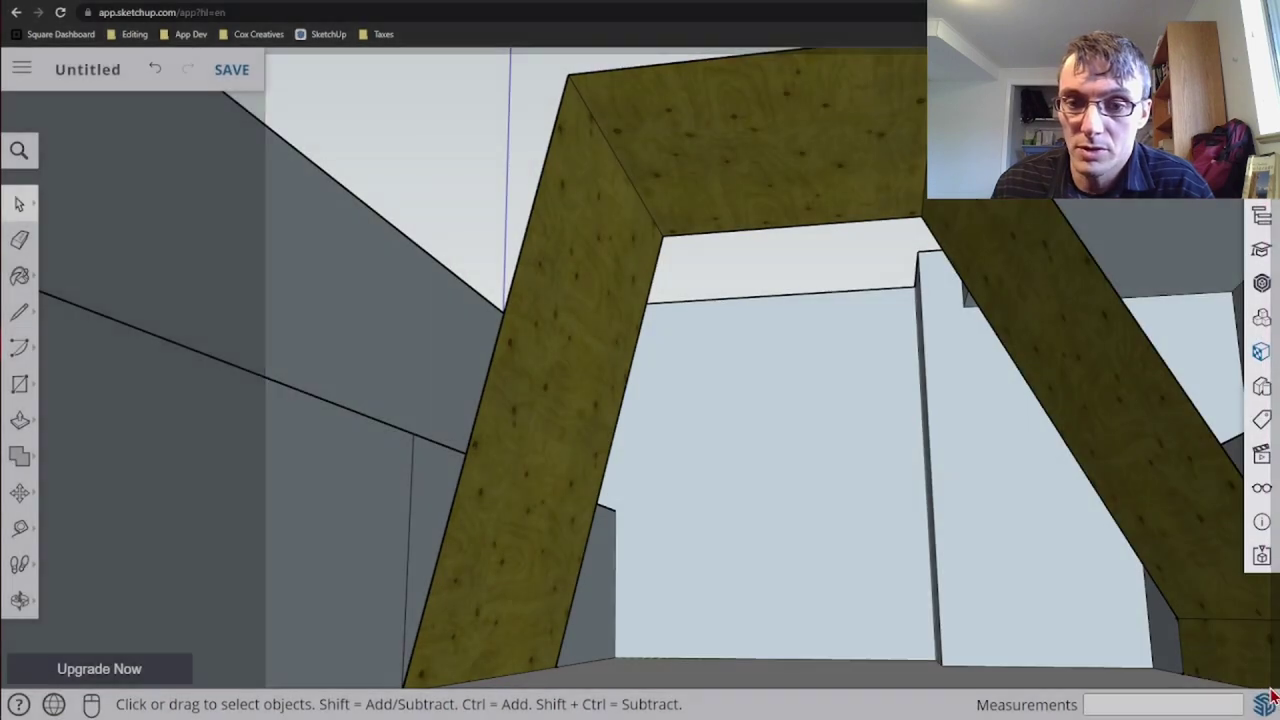